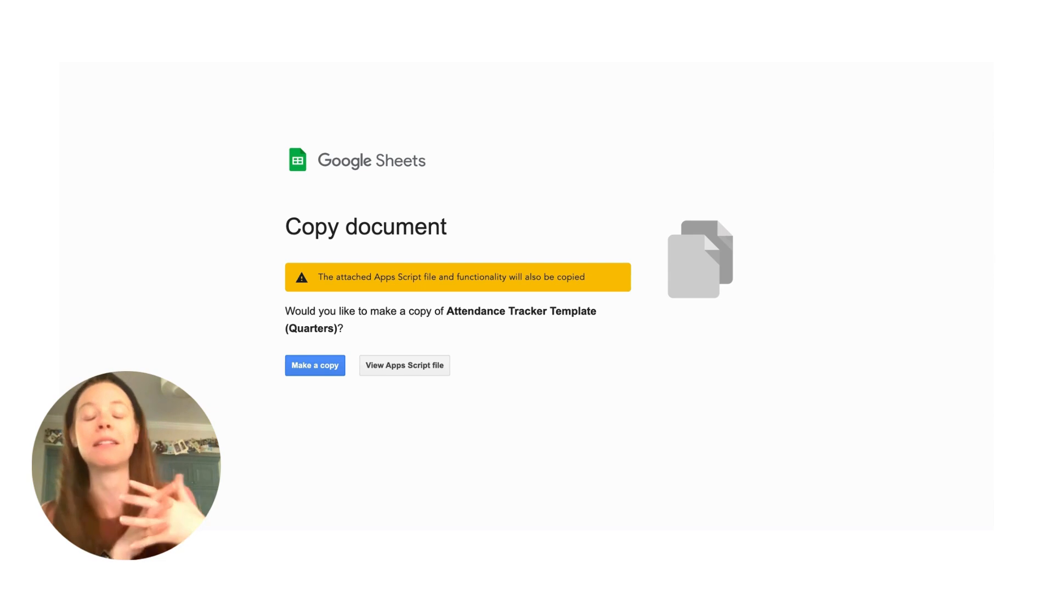
# Step: Make a copy of the Attendance Tracker Template (Quarters) spreadsheet together with its attached Apps Script file
pyautogui.click(329, 368)
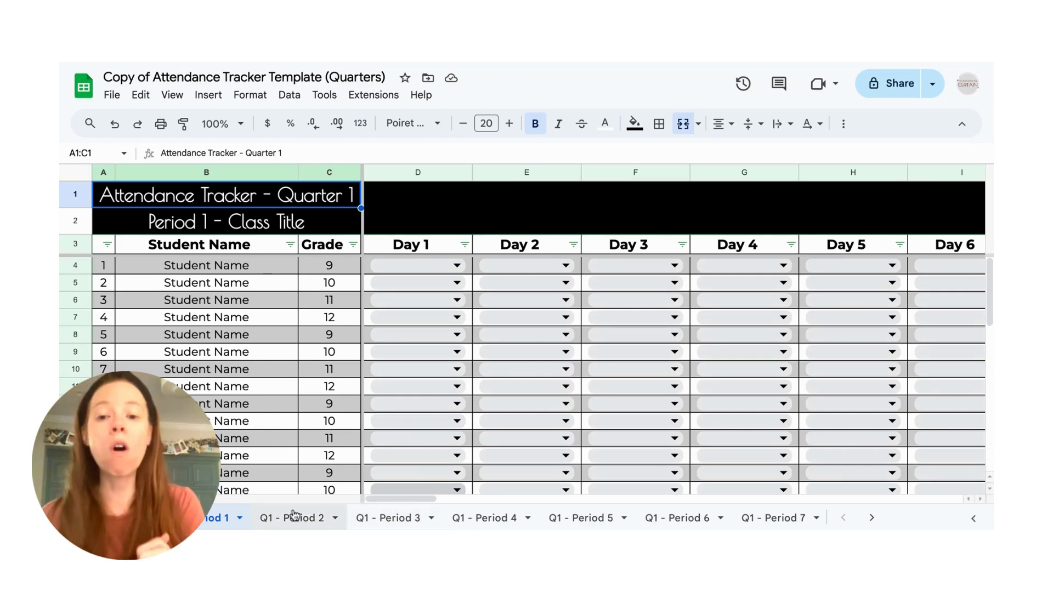
# Step: Look through the quarter and period attendance sheets, from Q1 - Period 3 up to the roster sheets after Q4
pyautogui.click(397, 518)
pyautogui.click(483, 518)
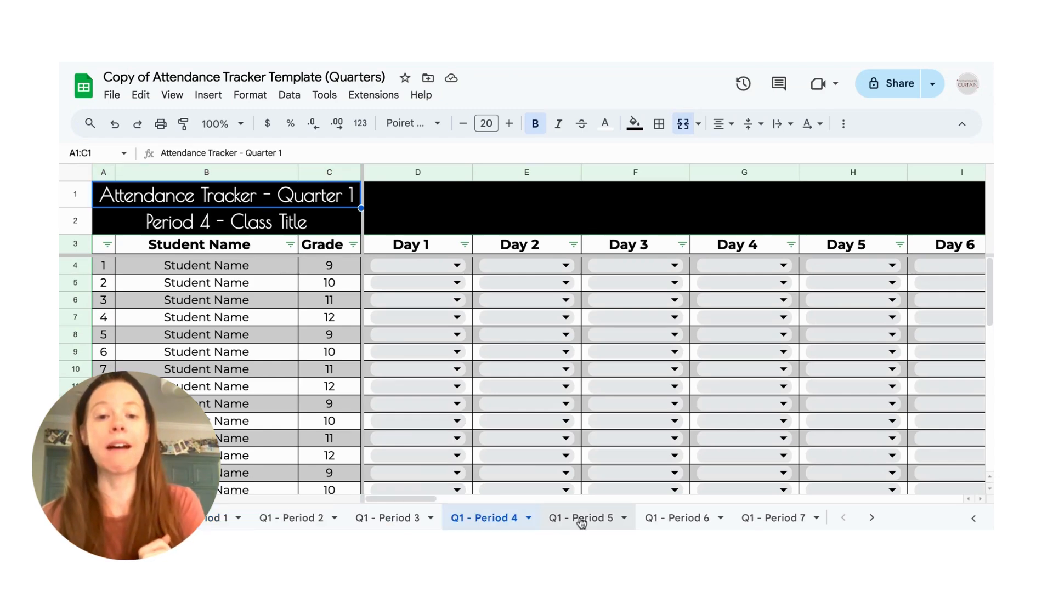
pyautogui.click(693, 522)
pyautogui.click(772, 522)
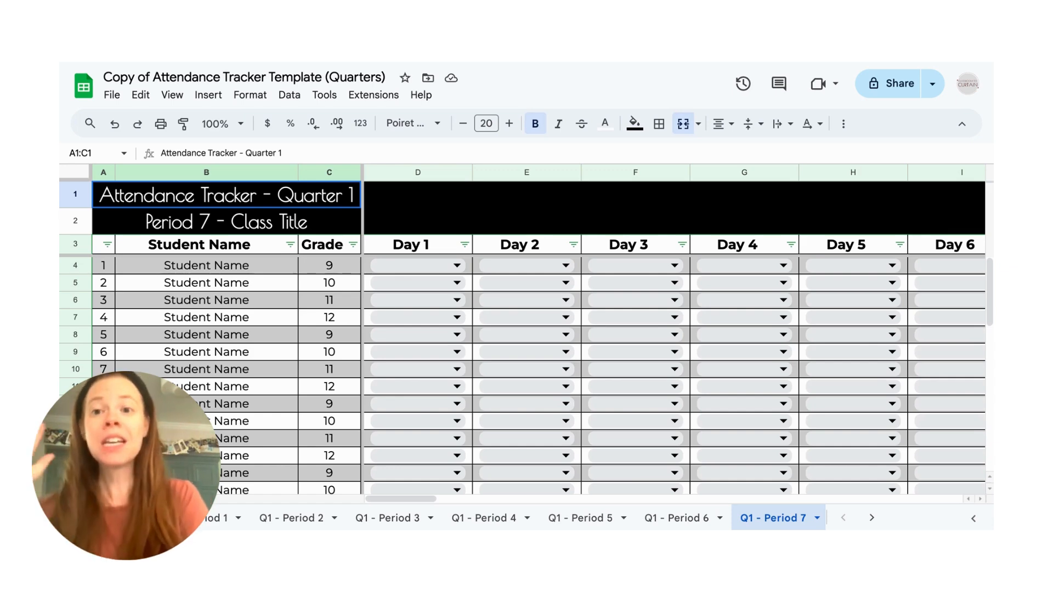
pyautogui.hscroll(1, 515, 518)
pyautogui.hscroll(15, 515, 518)
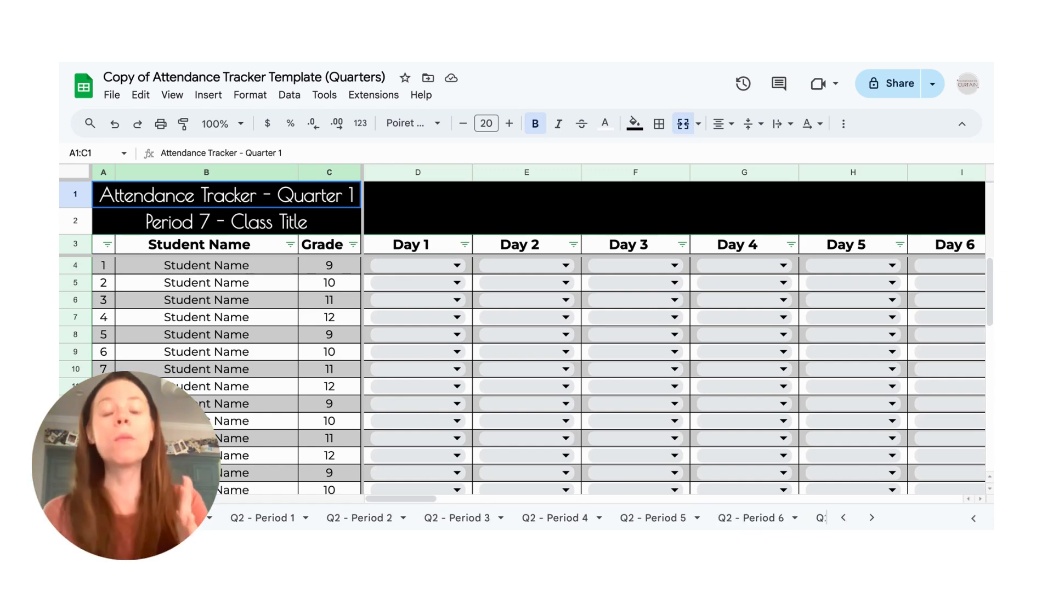
pyautogui.hscroll(15, 384, 518)
pyautogui.hscroll(20, 384, 518)
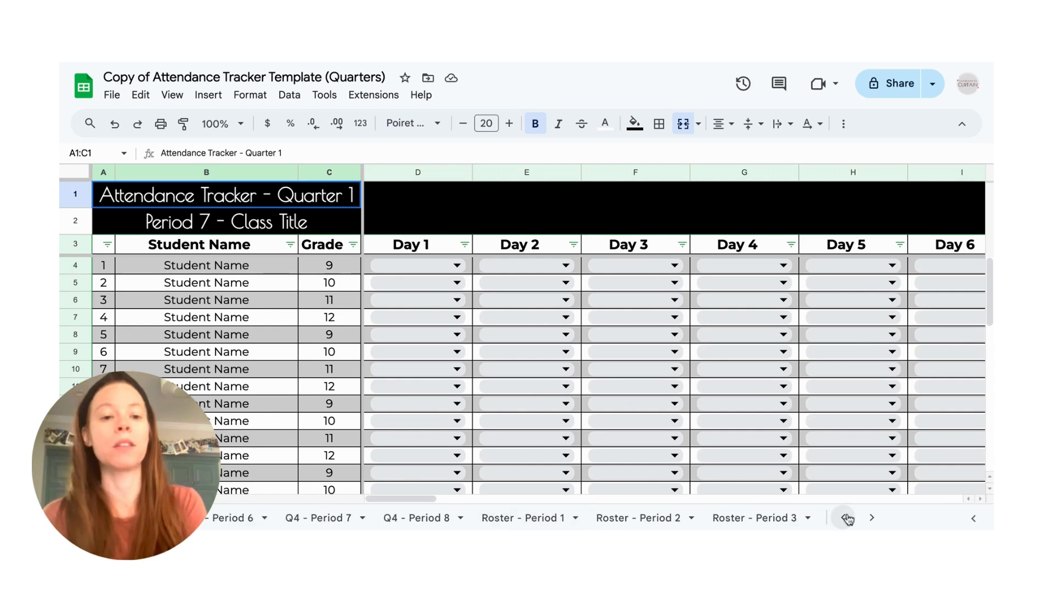
# Step: Rename the Roster - Period 1 sheet as "Roster - Period 1A"
pyautogui.click(530, 524)
pyautogui.click(574, 521)
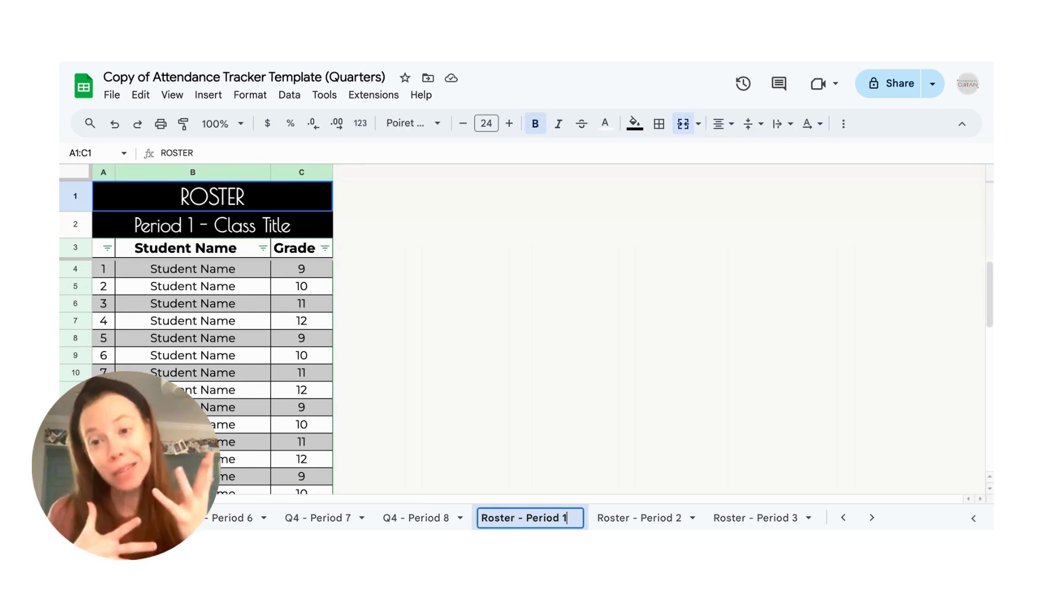
pyautogui.write('A')
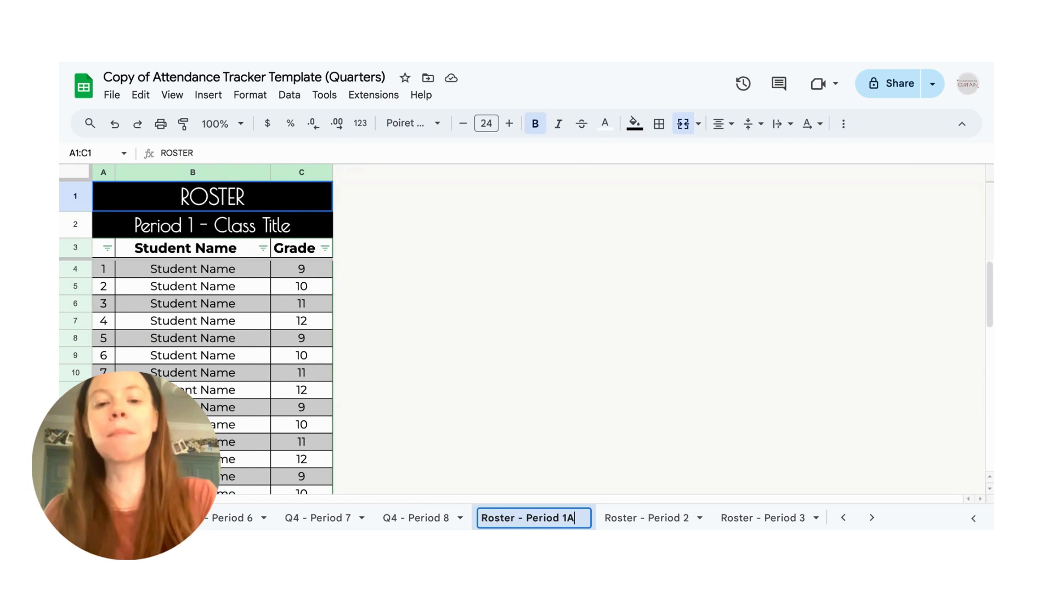
# Step: Change the roster's class heading in row 2 to "Period 1A - Drama 1"
pyautogui.doubleClick(195, 223)
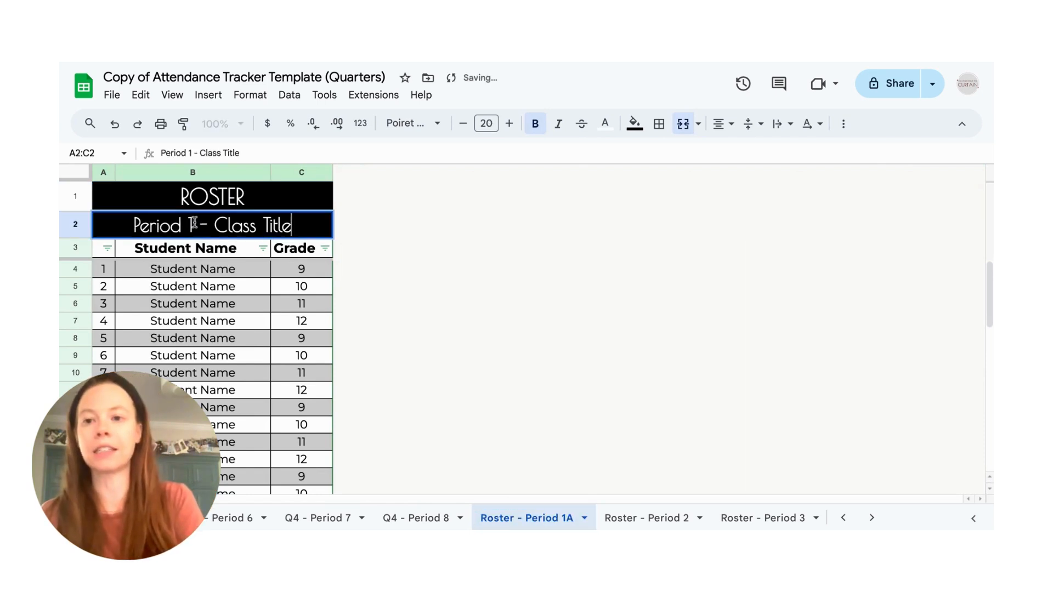
pyautogui.click(193, 226)
pyautogui.write('A')
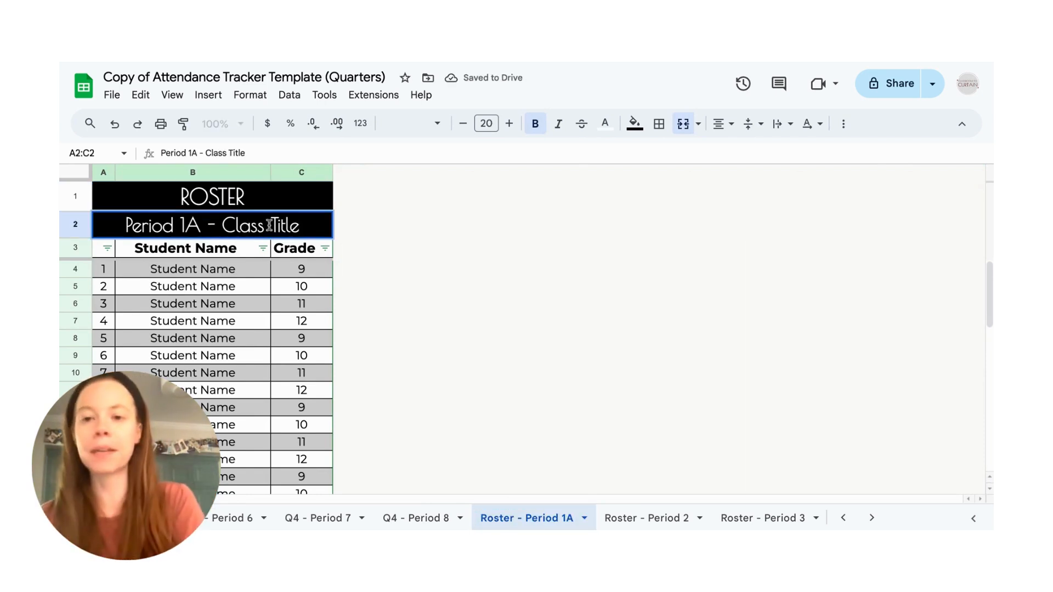
pyautogui.moveTo(300, 226); pyautogui.dragTo(228, 224)
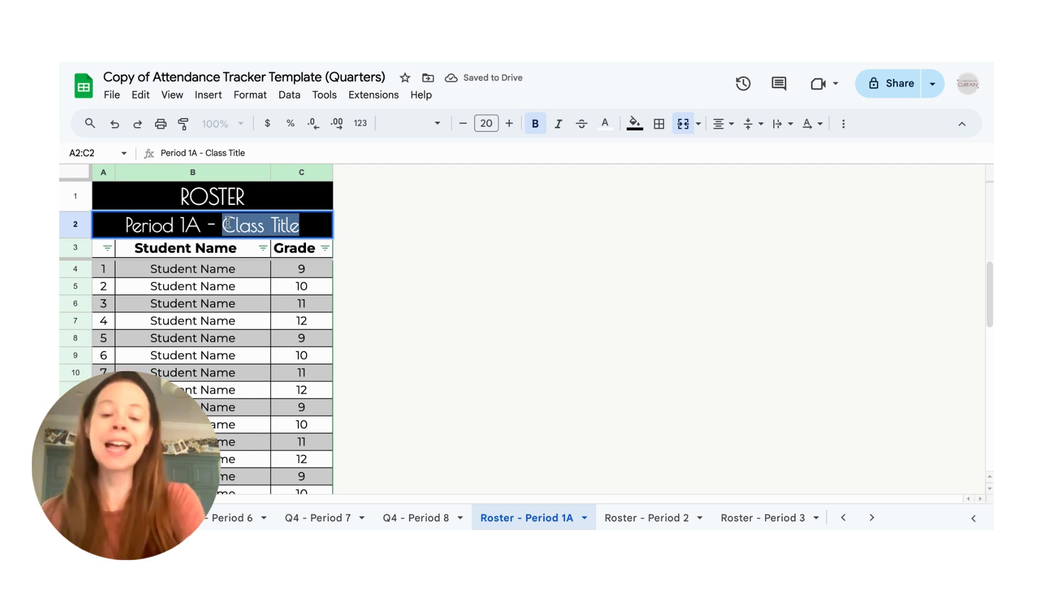
pyautogui.write('Drama')
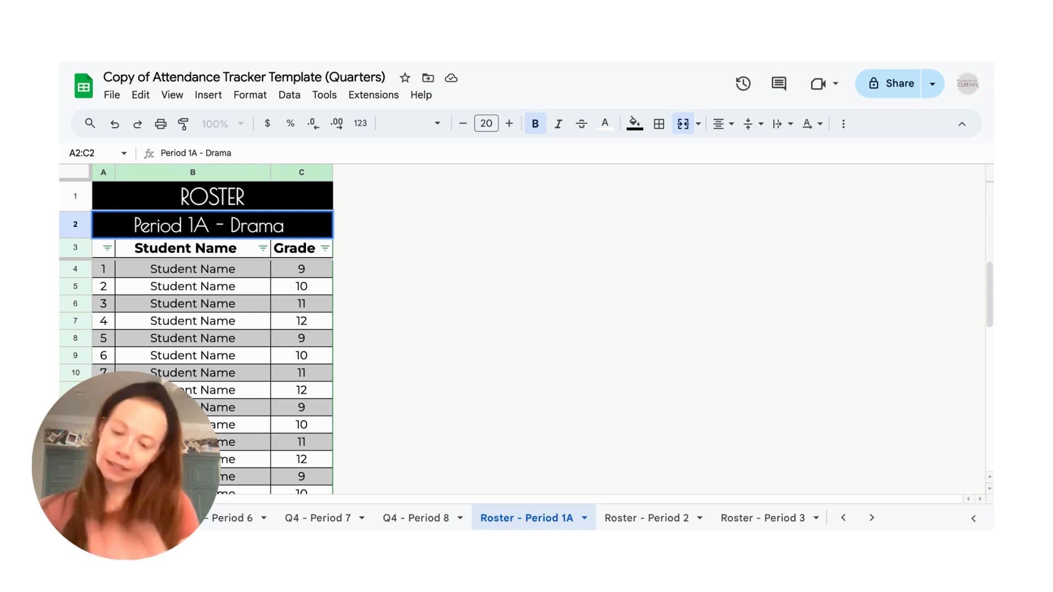
pyautogui.write(' 1')
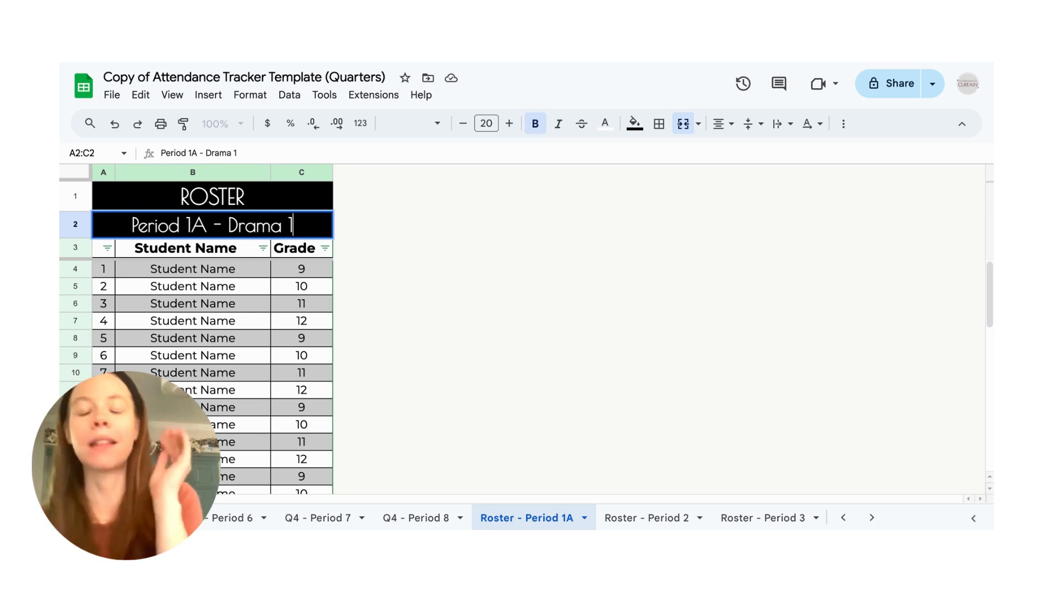
# Step: Enter Kermit the Frog and Miss Piggy as the first two students on the Period 1A roster
pyautogui.click(243, 271)
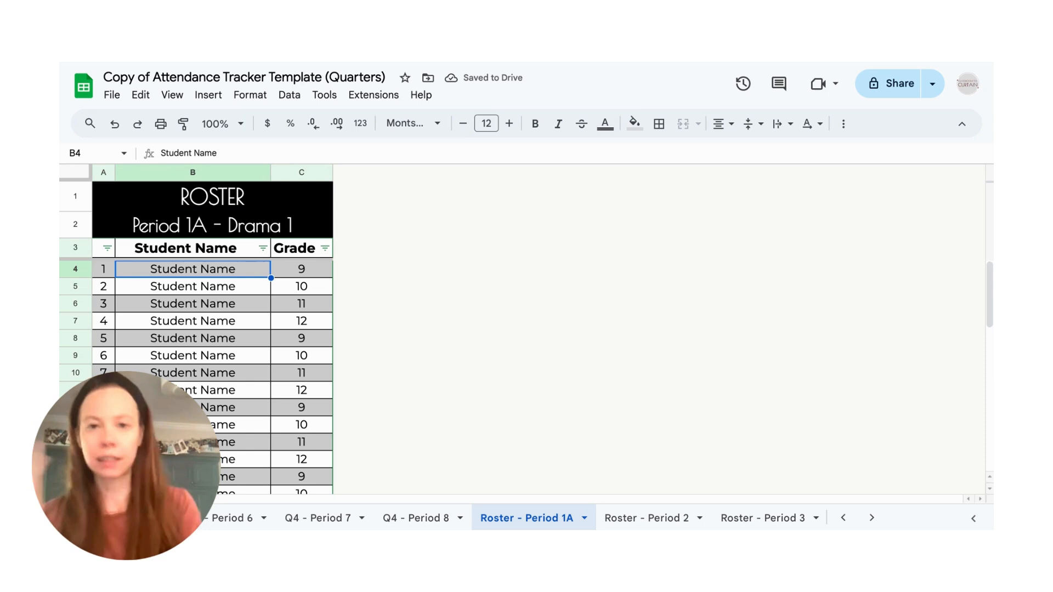
pyautogui.write('Kermit t')
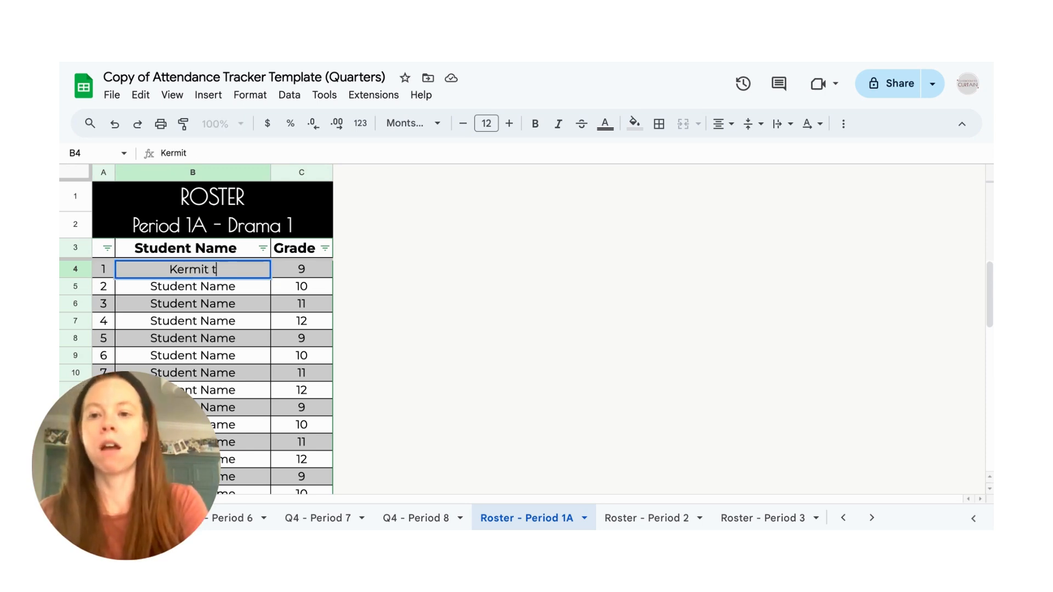
pyautogui.write('he Fog')
pyautogui.press('Return')
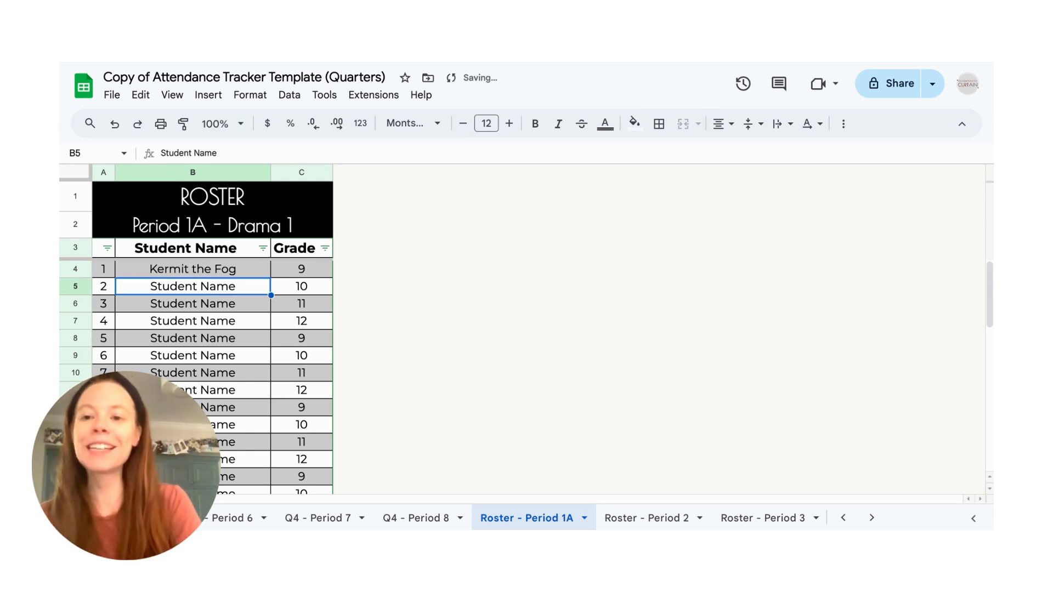
pyautogui.click(229, 272)
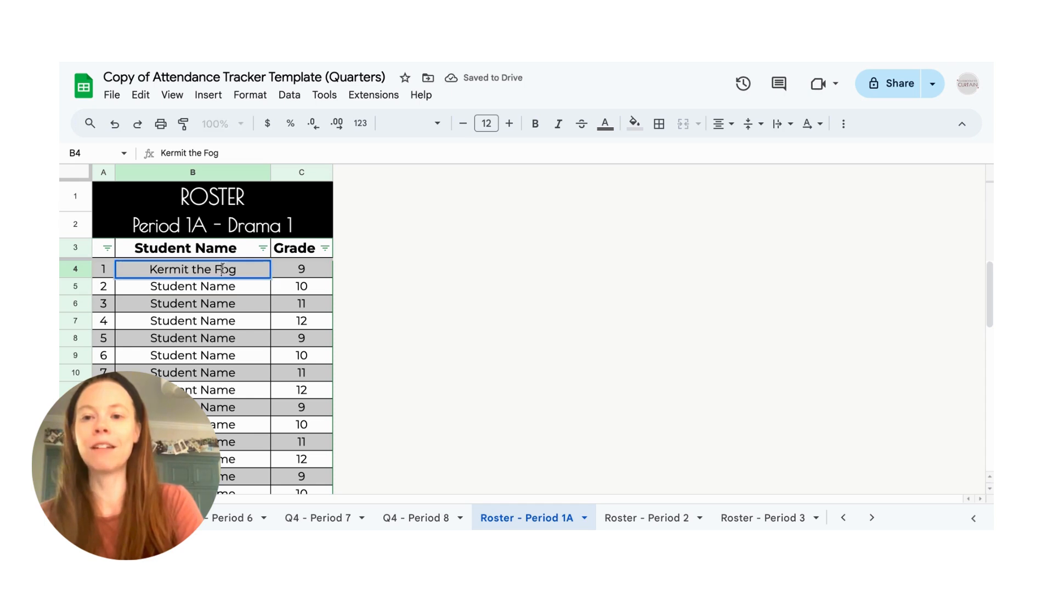
pyautogui.press('Tab')
pyautogui.press('Return')
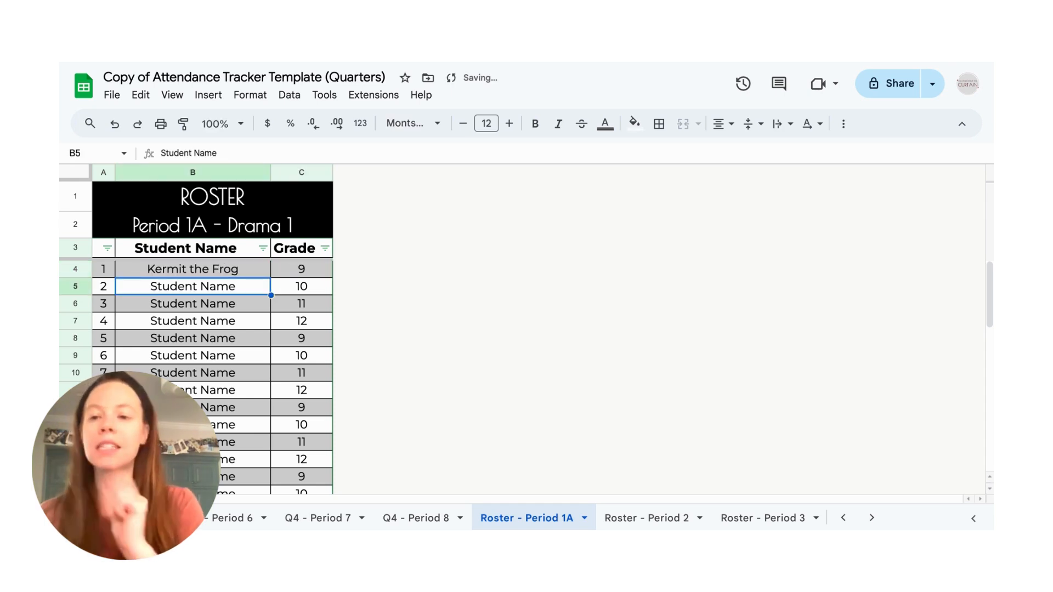
pyautogui.write('Miss Piggy')
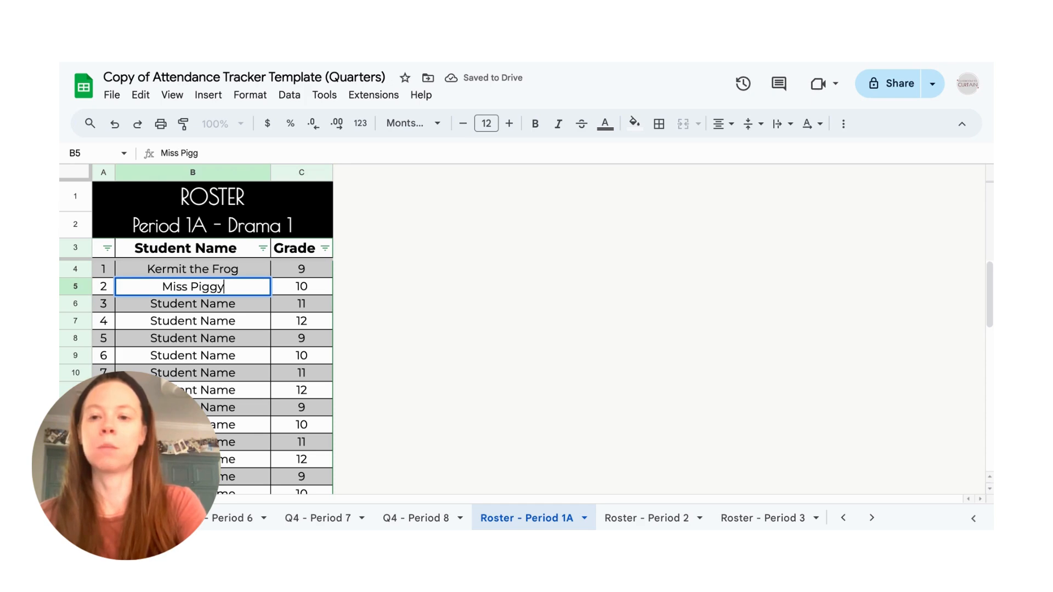
pyautogui.press('Tab')
pyautogui.press('Return')
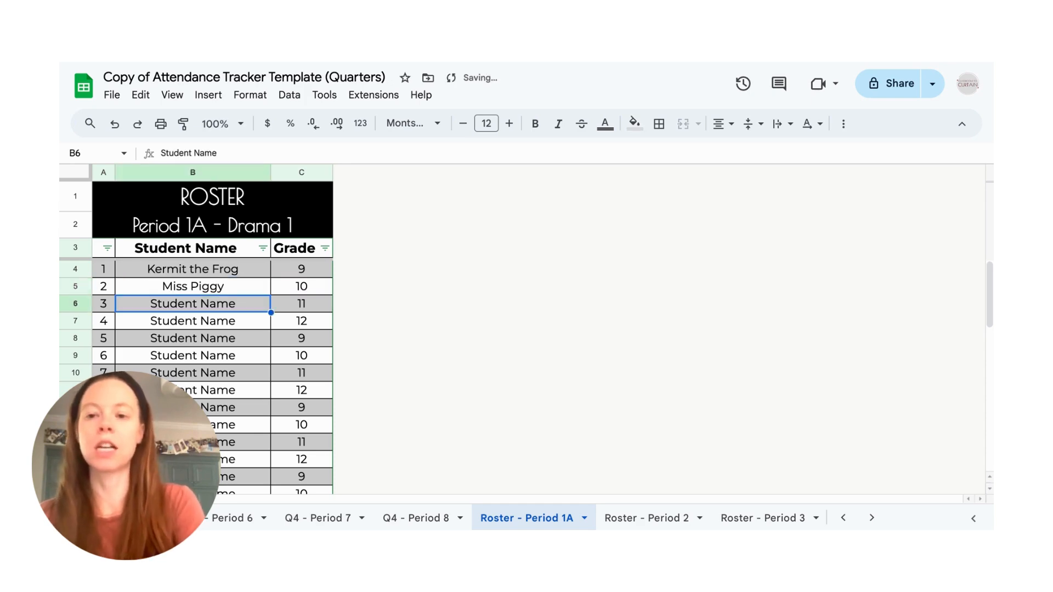
# Step: Enter Gonzo the Great with grade 9 and Animal with grade 12 as students 3 and 4 on the roster
pyautogui.write('Gonzo the Grea')
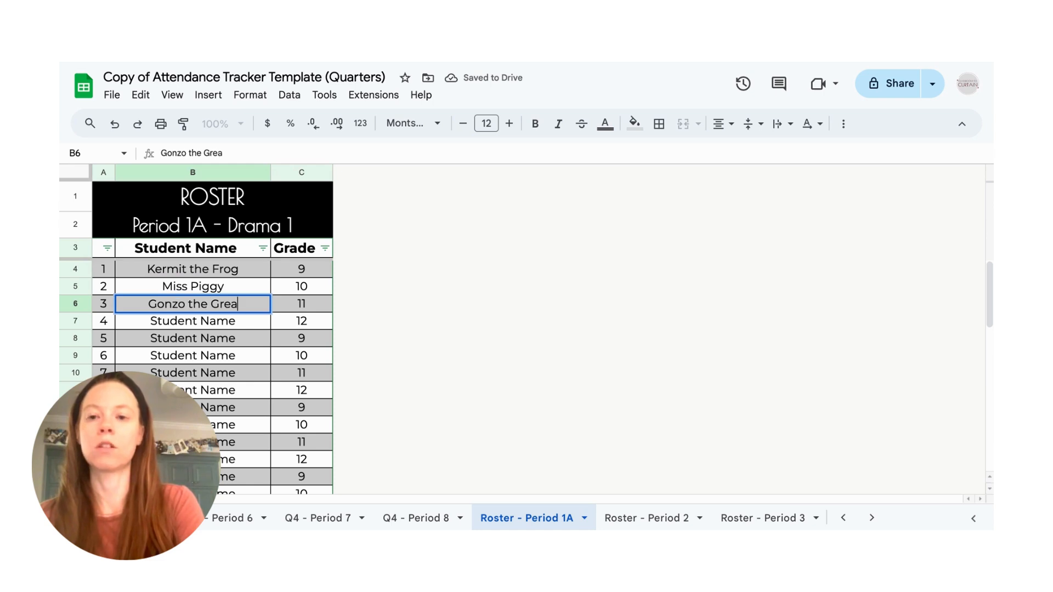
pyautogui.write('t')
pyautogui.press('Tab')
pyautogui.write('9')
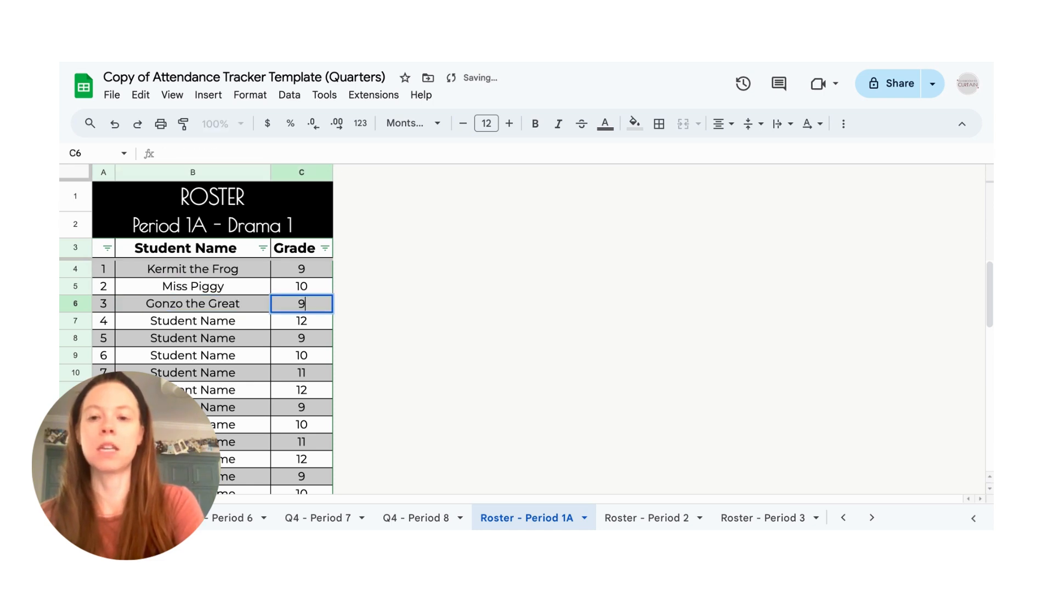
pyautogui.press('Return')
pyautogui.write('Animal')
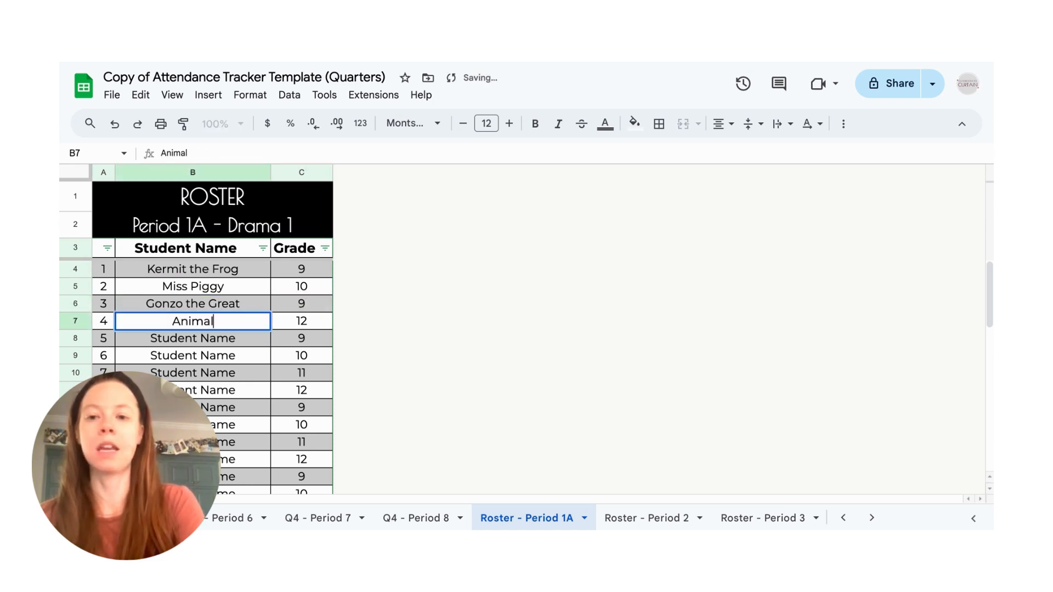
pyautogui.press('Tab')
pyautogui.write('12')
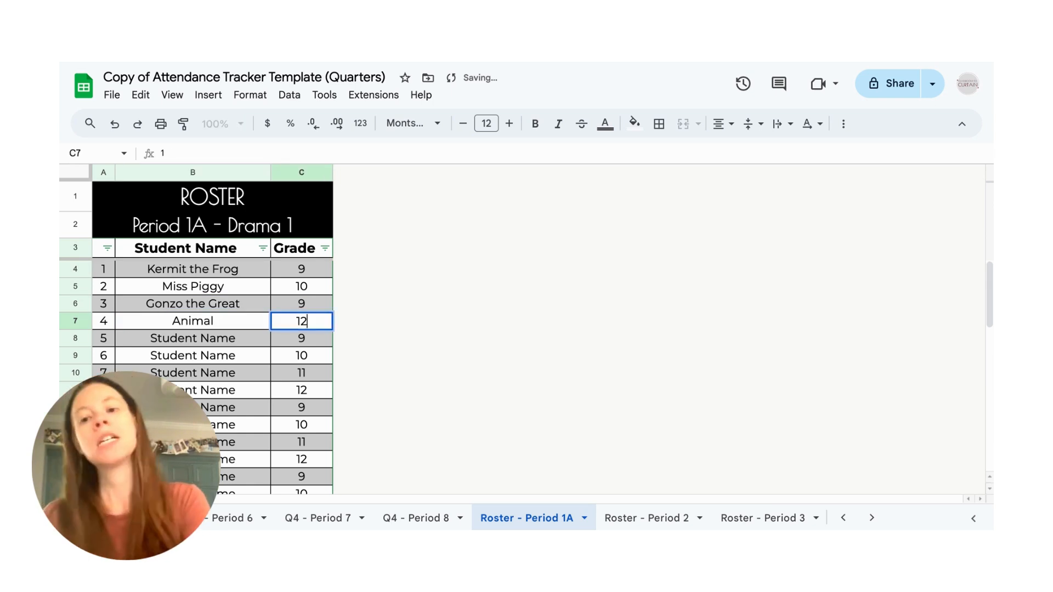
pyautogui.click(410, 316)
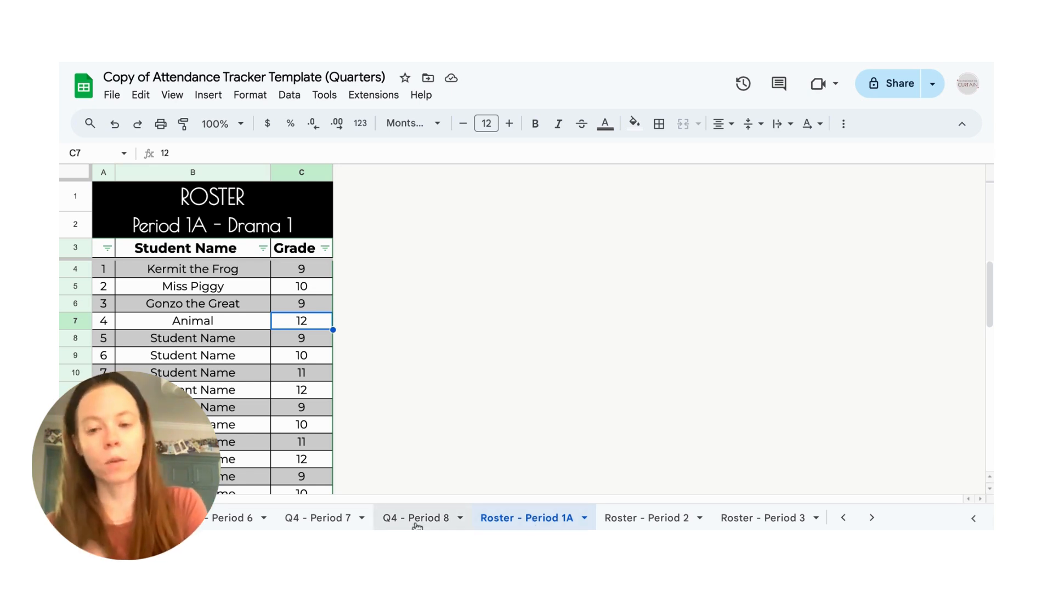
# Step: Check on the Q1 - Period 1 sheet that the first four students' name and grade cells reference the roster sheet
pyautogui.scroll(5, 336, 516)
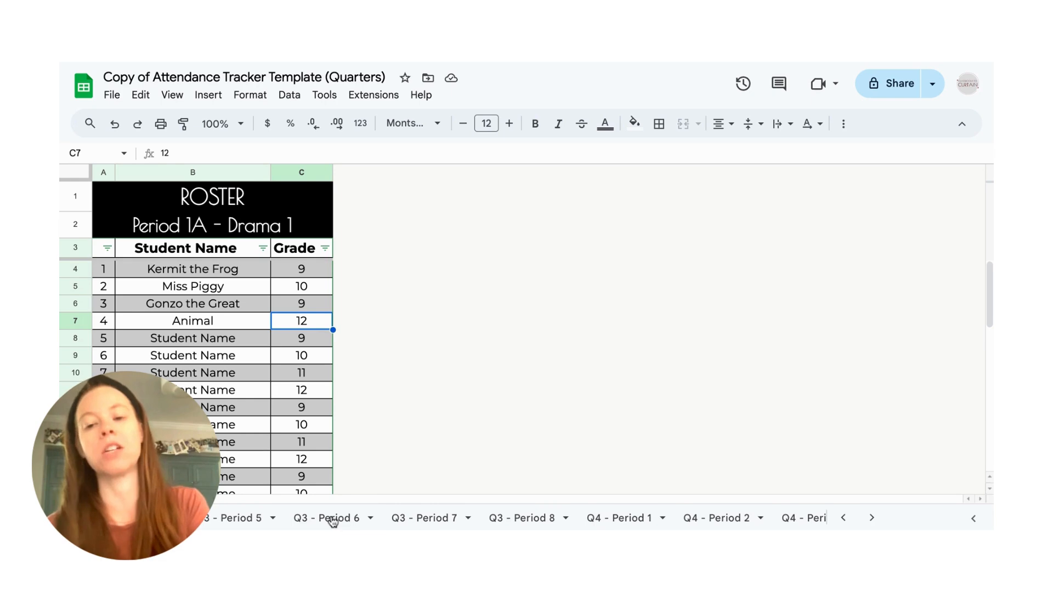
pyautogui.scroll(10, 327, 520)
pyautogui.click(230, 518)
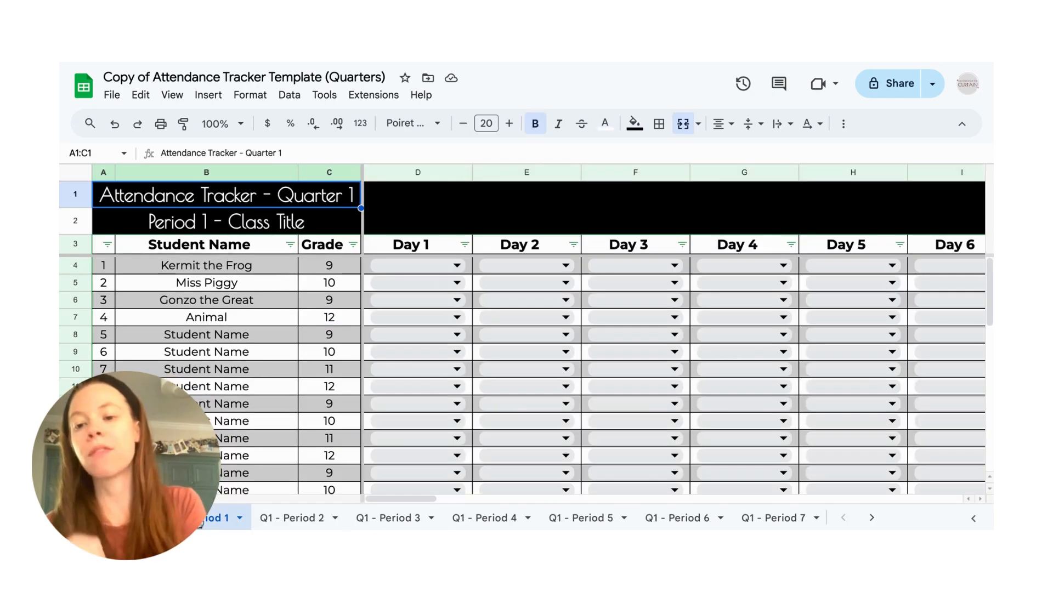
pyautogui.click(227, 268)
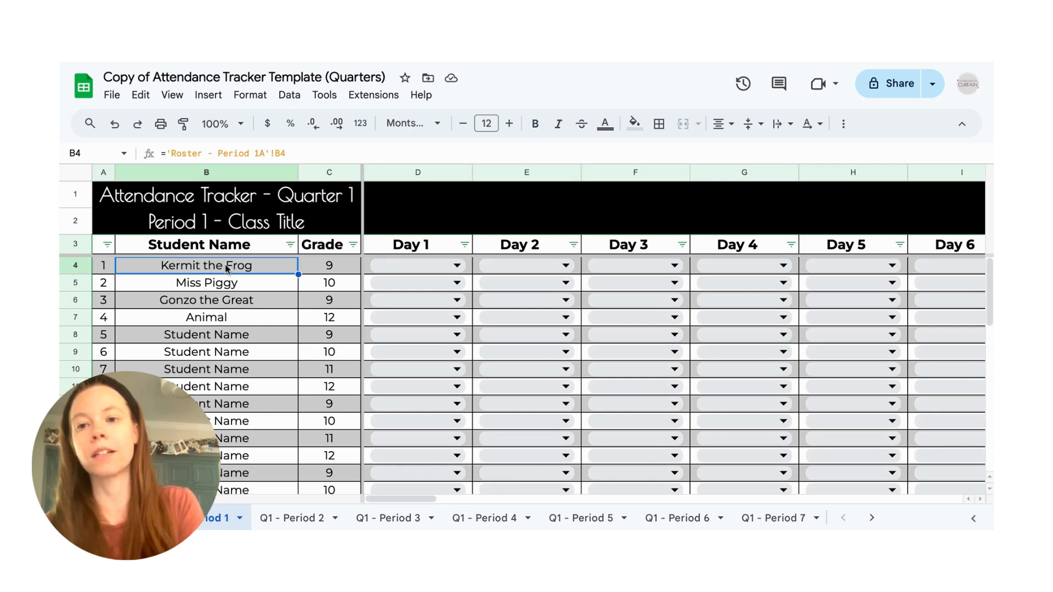
pyautogui.press('Down')
pyautogui.press('Right')
pyautogui.press('Left')
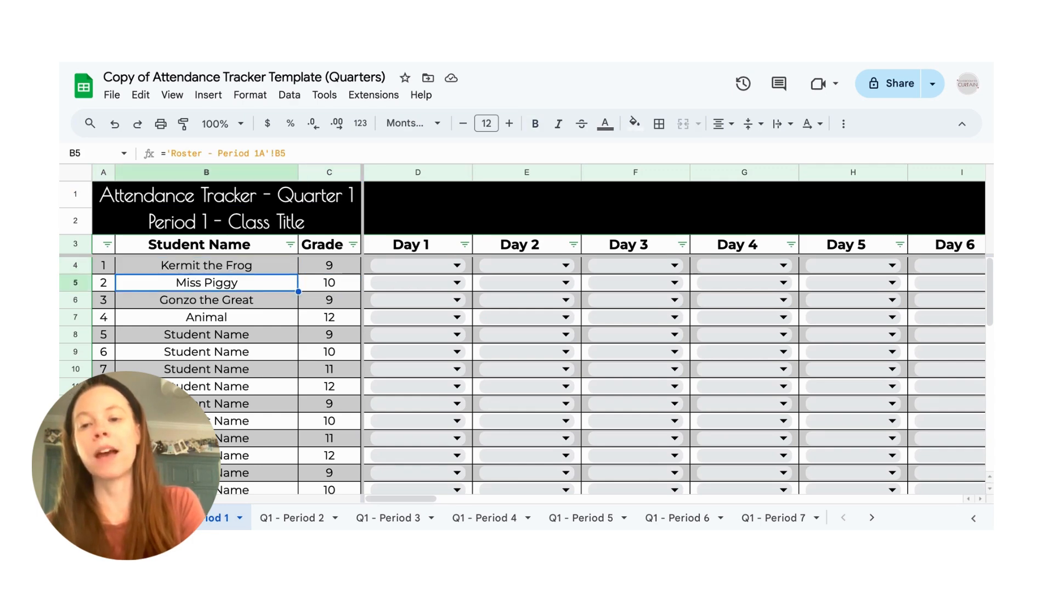
pyautogui.press('Down')
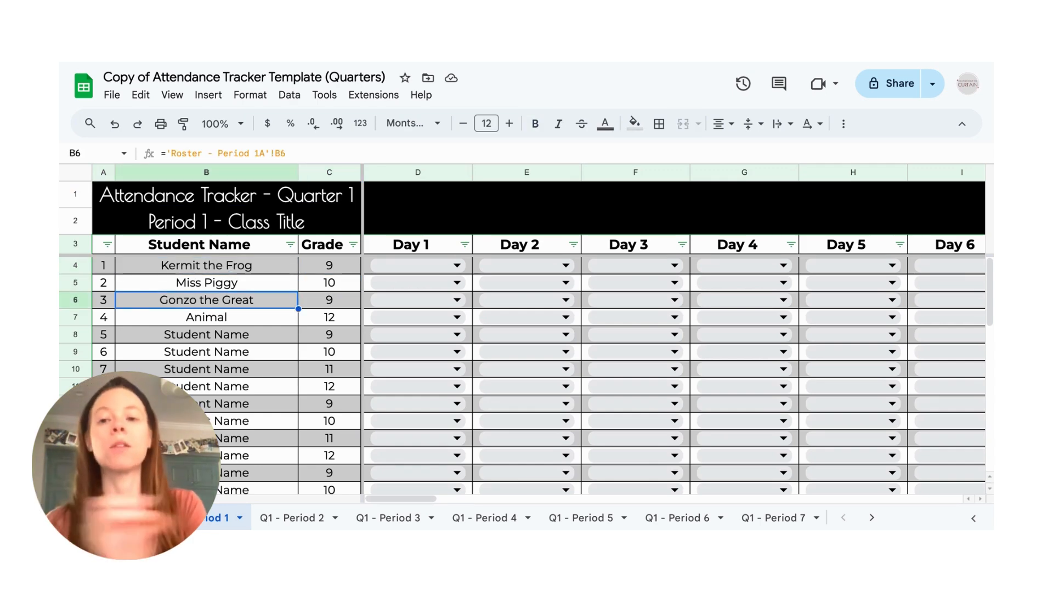
pyautogui.press('Down')
pyautogui.press('Right')
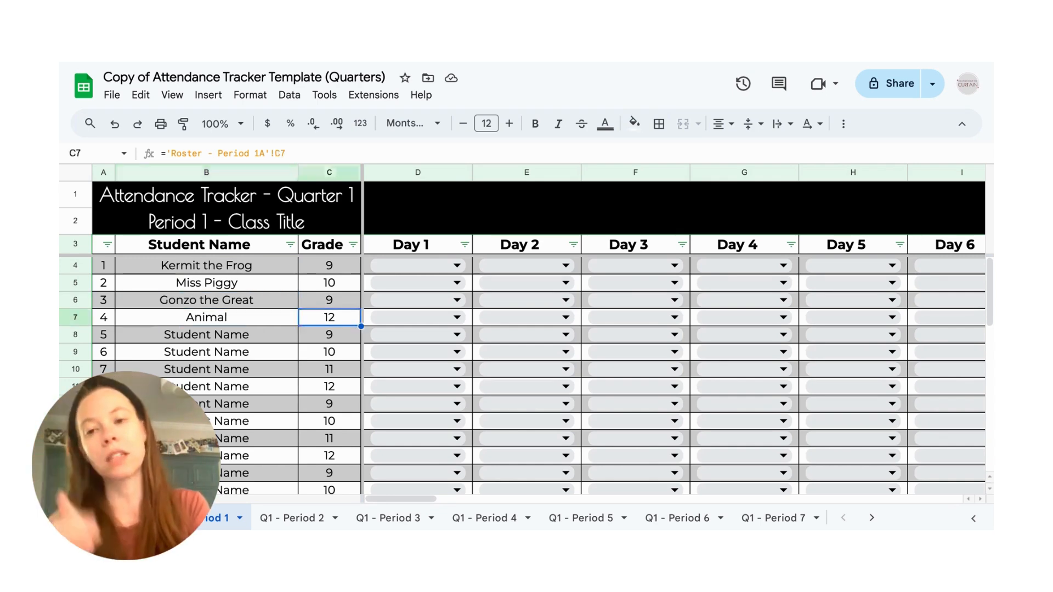
# Step: Change the class heading in row 2 of the Q1 - Period 1 sheet to "Period 1A - Drama 1"
pyautogui.doubleClick(211, 227)
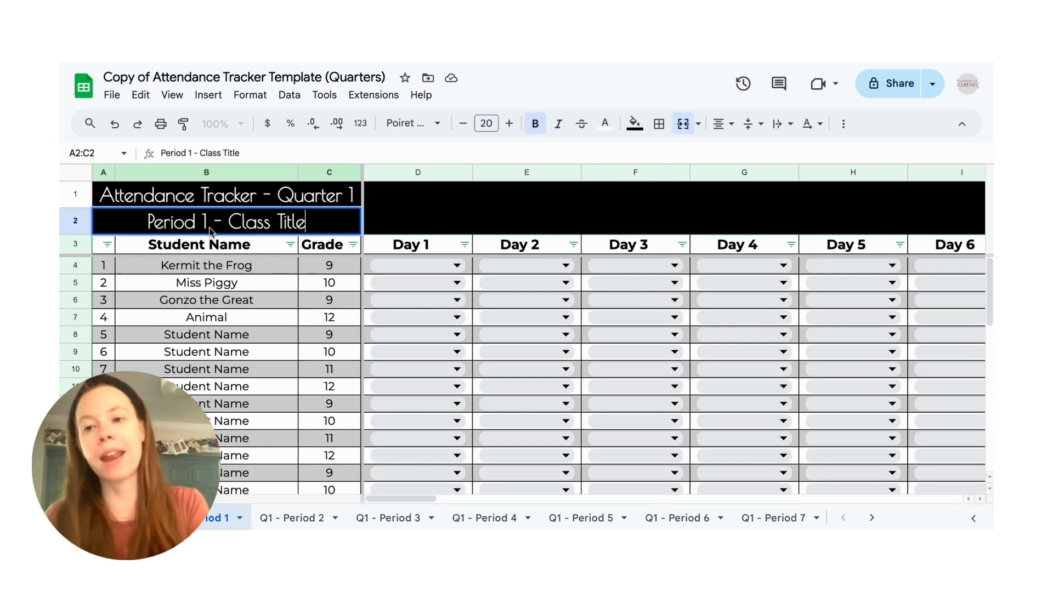
pyautogui.click(209, 226)
pyautogui.write('A')
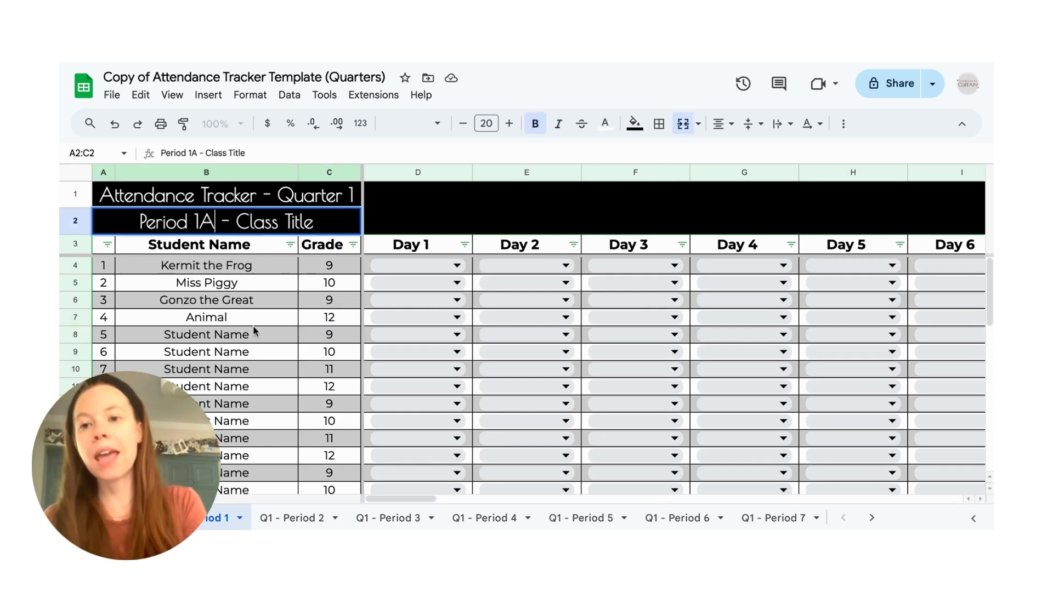
pyautogui.click(313, 224)
pyautogui.moveTo(314, 223); pyautogui.dragTo(239, 224)
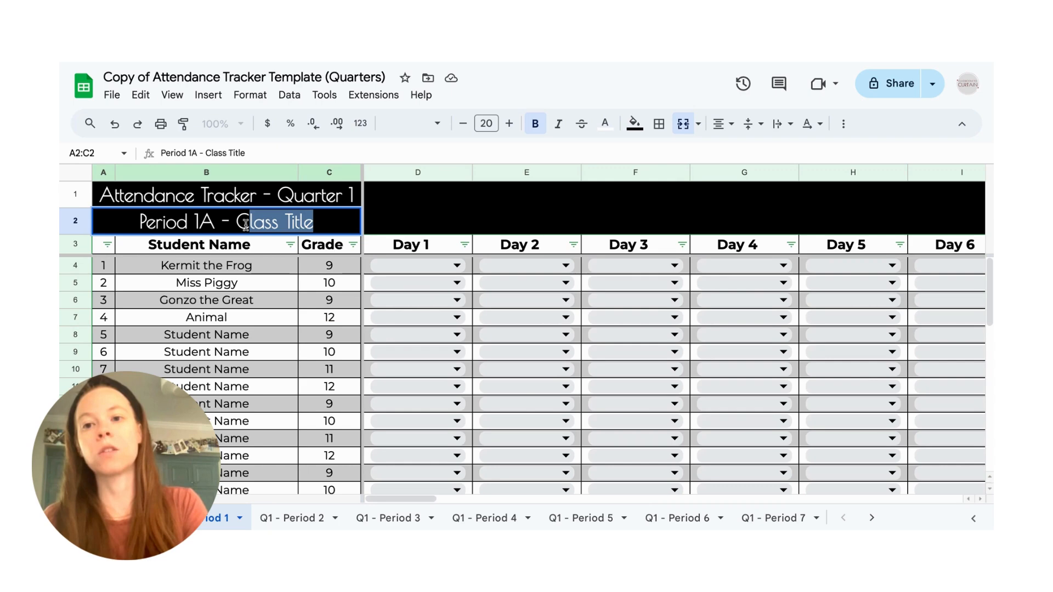
pyautogui.write('Drama 1')
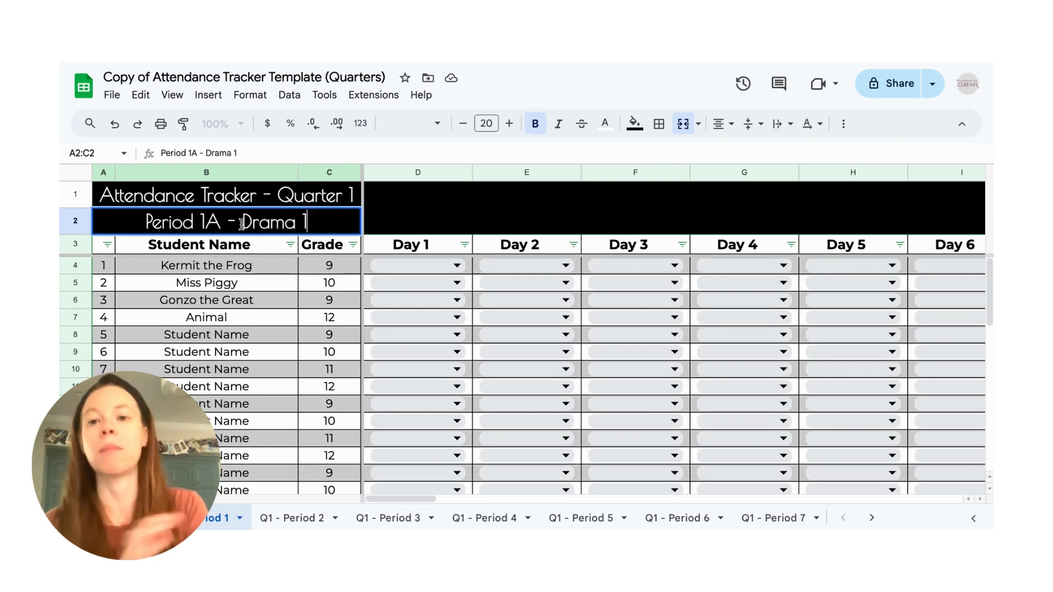
# Step: Rename the Q1 - Period 1 sheet to Q1 - Period 1A
pyautogui.click(231, 518)
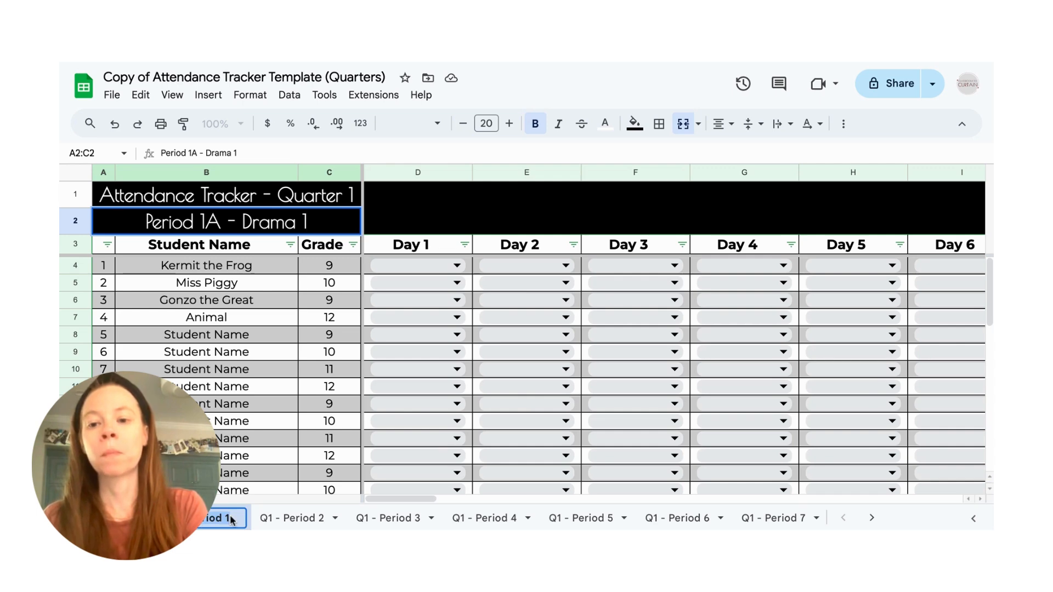
pyautogui.write('A')
pyautogui.click(217, 322)
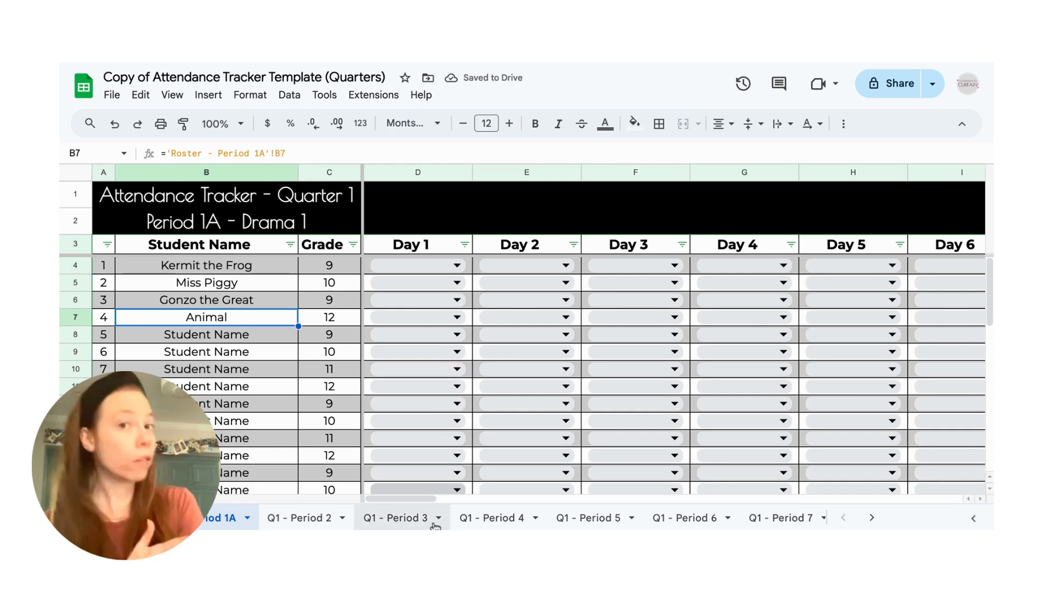
# Step: Check the roster reference and class heading on the Q2 - Period 1 sheet, and return to the first Q1 sheet
pyautogui.hscroll(2, 411, 518)
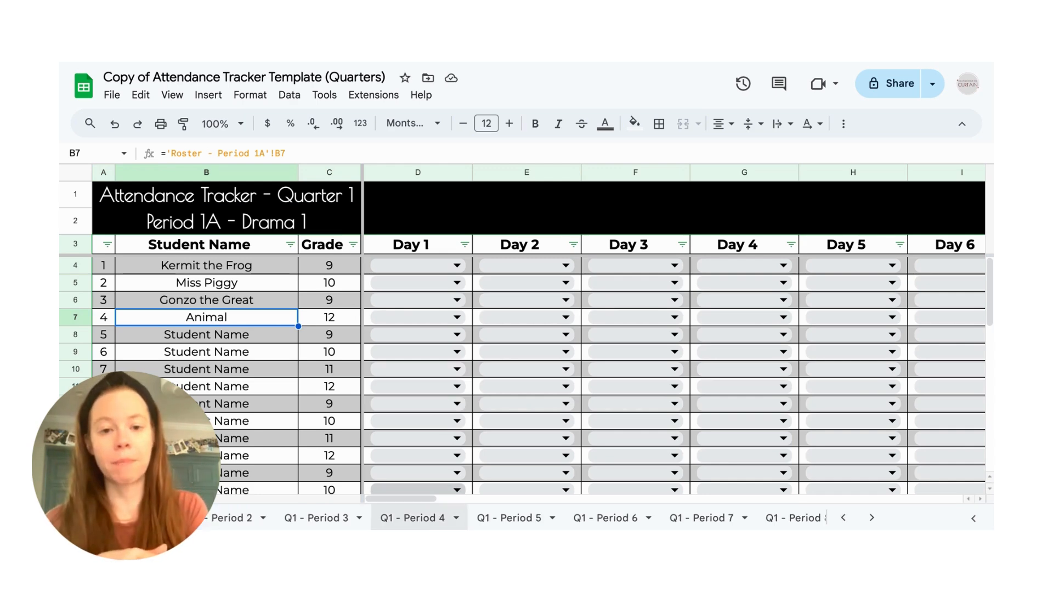
pyautogui.hscroll(5, 570, 515)
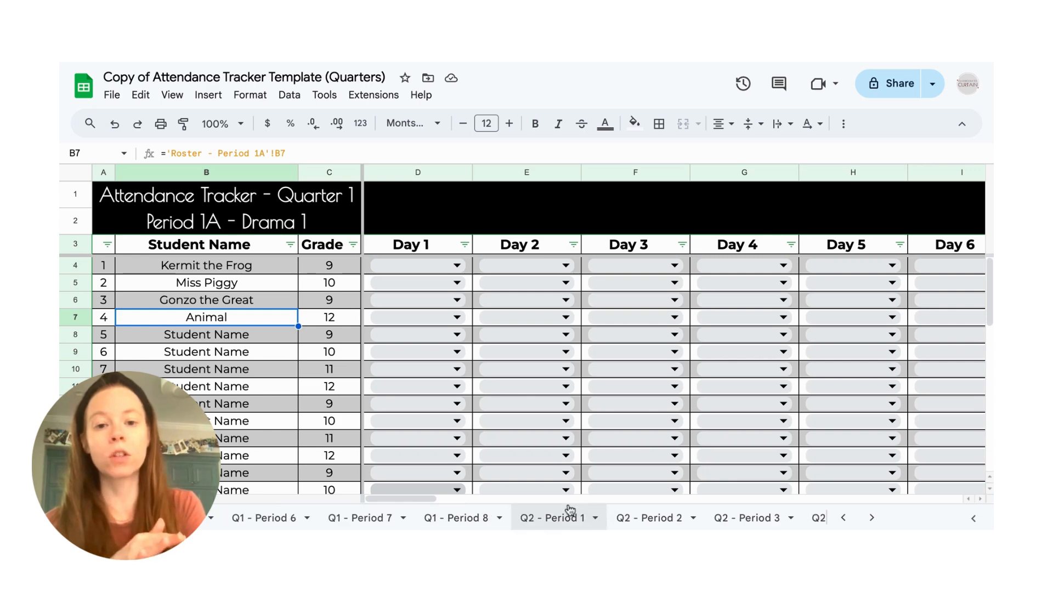
pyautogui.click(570, 511)
pyautogui.click(201, 301)
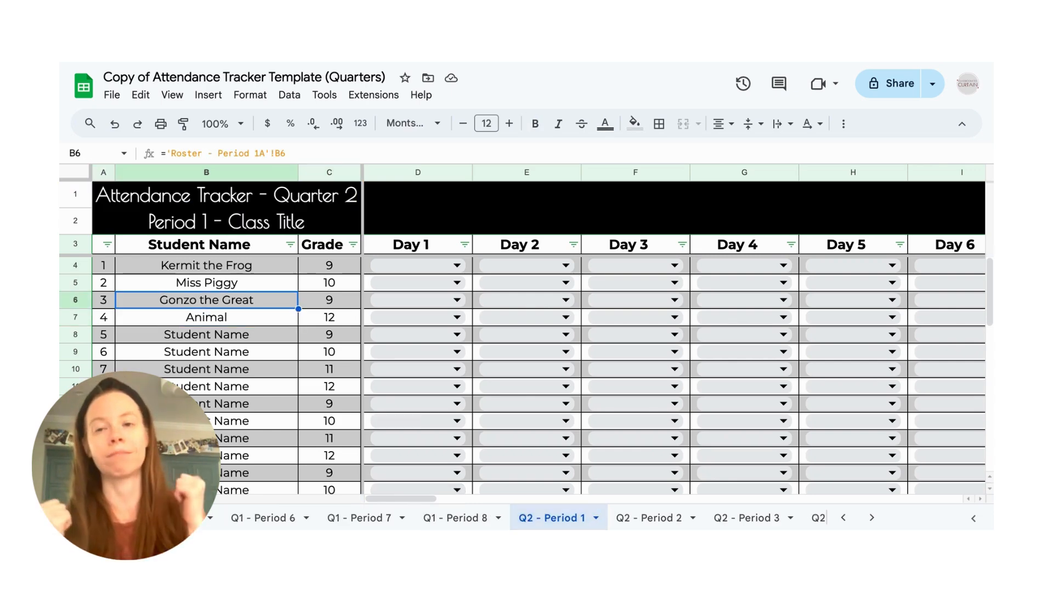
pyautogui.scroll(1, 220, 515)
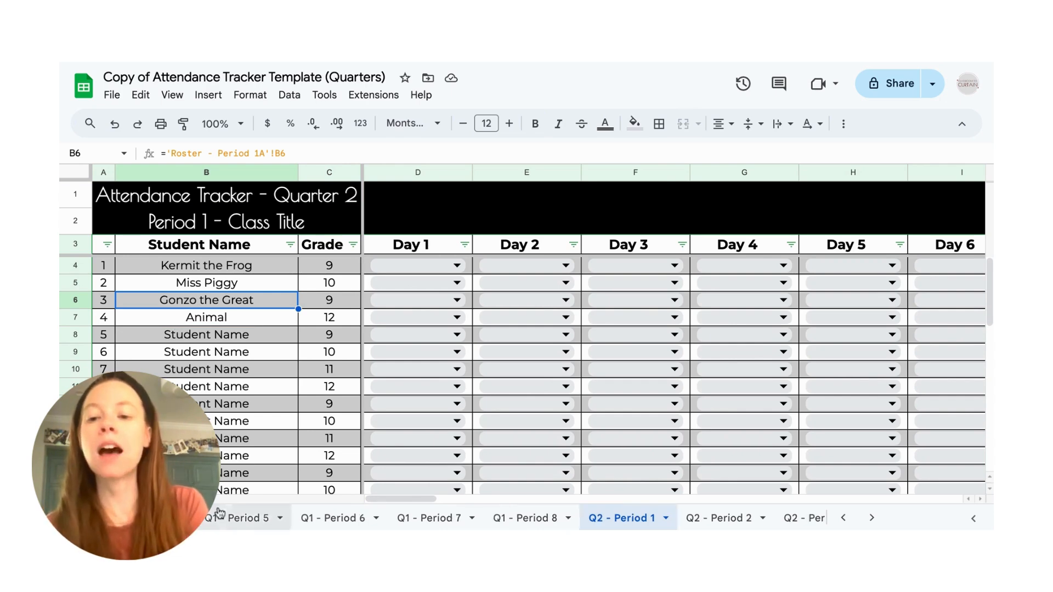
pyautogui.scroll(4, 219, 514)
pyautogui.click(222, 517)
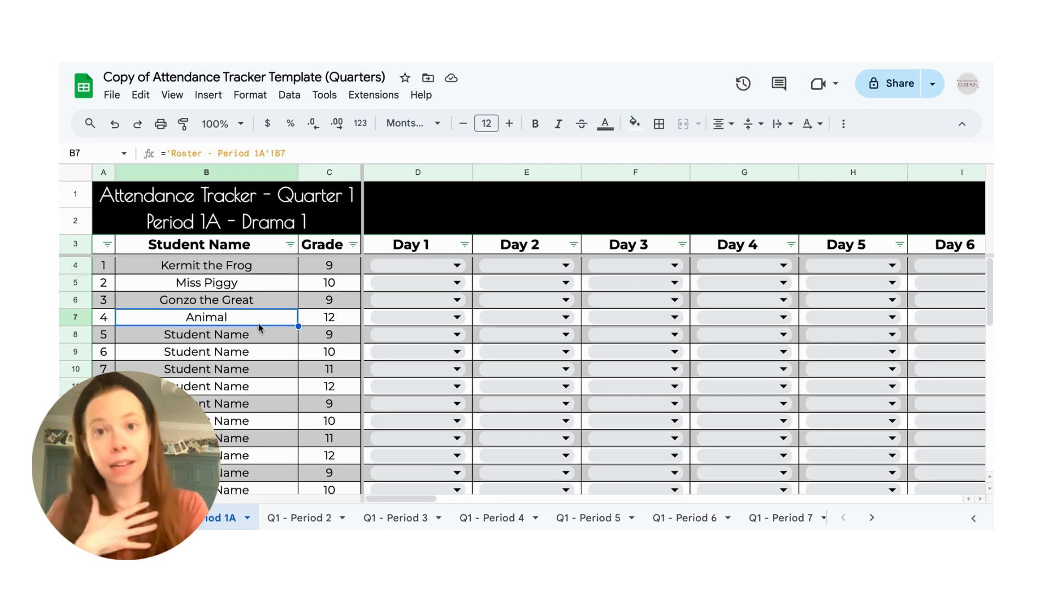
# Step: Review the Quarter 1 day columns from Day 1 through the Tardy Count and Absent Count columns
pyautogui.click(411, 243)
pyautogui.hscroll(10, 590, 253)
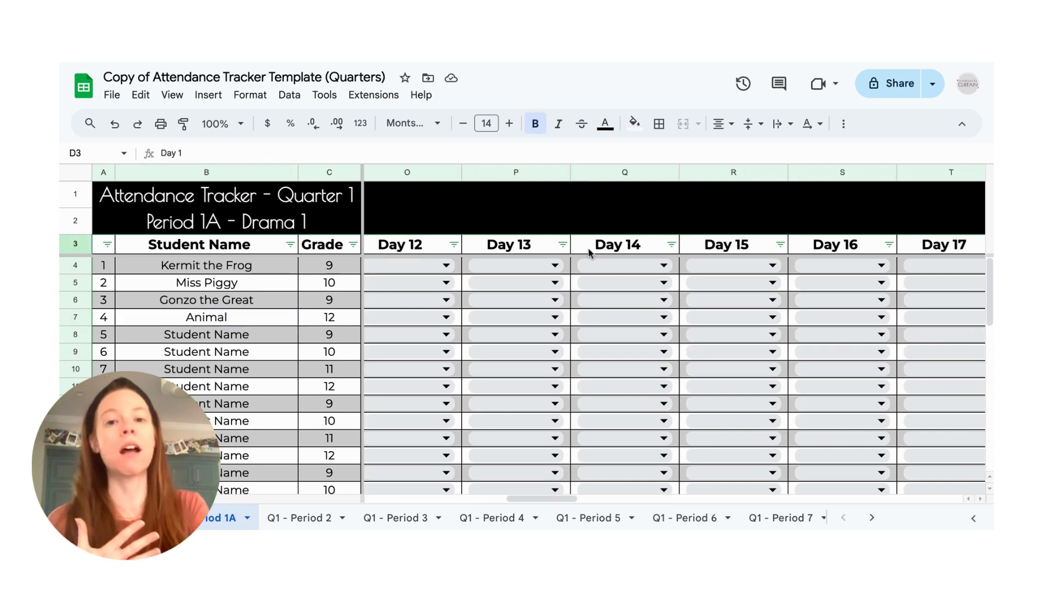
pyautogui.hscroll(20, 589, 252)
pyautogui.hscroll(3, 732, 244)
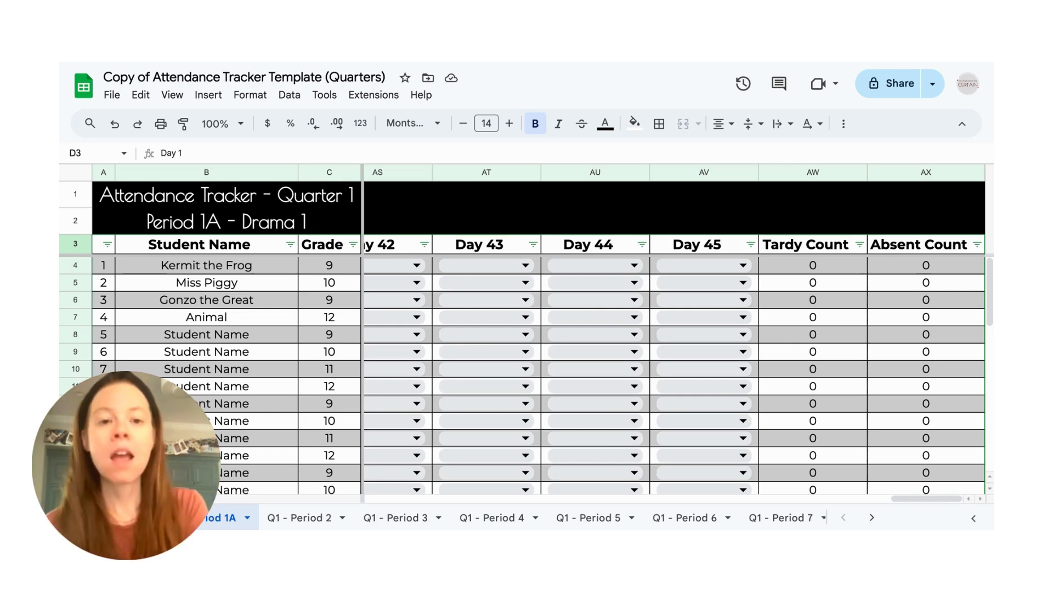
pyautogui.hscroll(-10, 674, 378)
pyautogui.hscroll(-12, 674, 378)
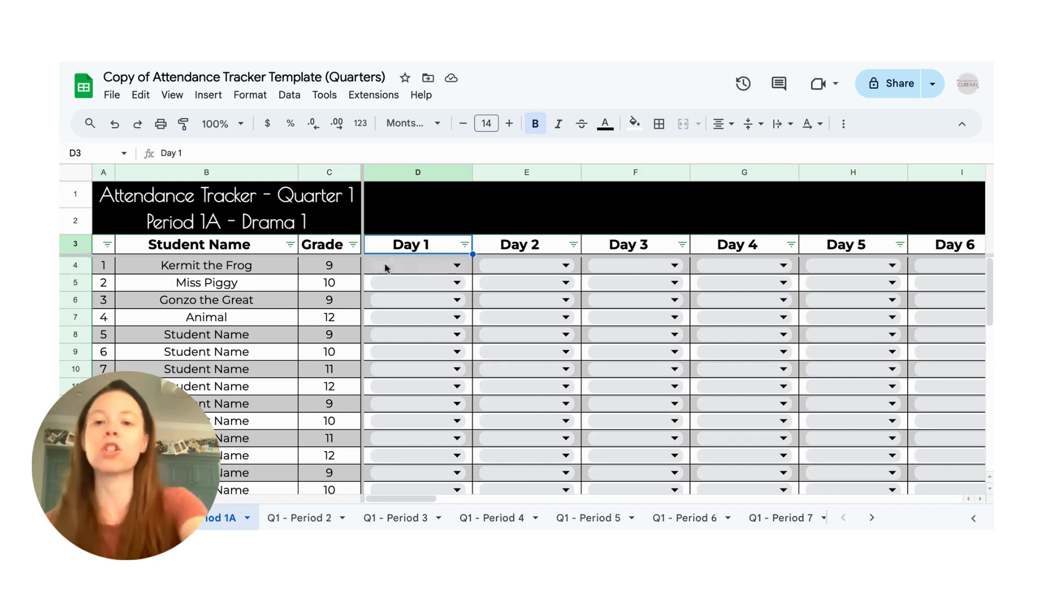
# Step: Replace the Day 1 column heading with "August 29"
pyautogui.doubleClick(442, 248)
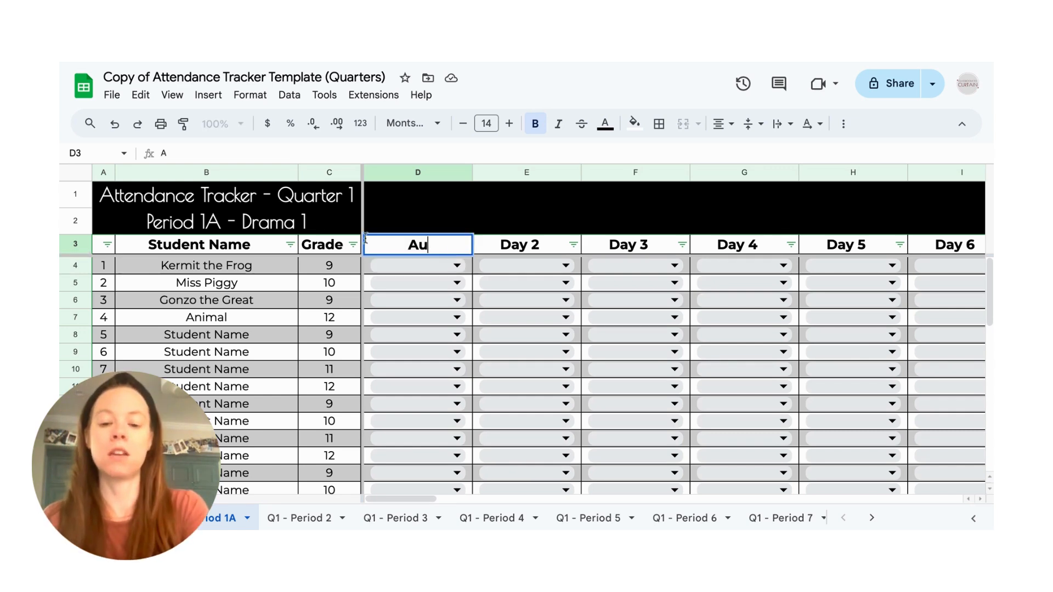
pyautogui.write('gust 29')
pyautogui.press('Tab')
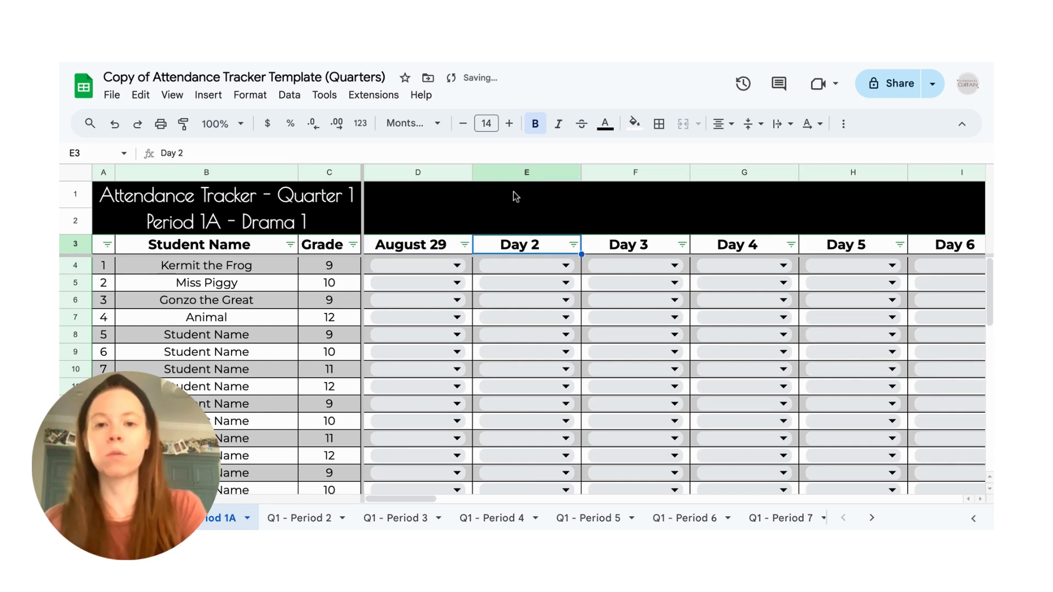
# Step: Replace the Day 2 column heading with "September 1"
pyautogui.doubleClick(542, 246)
pyautogui.moveTo(542, 247); pyautogui.dragTo(487, 247)
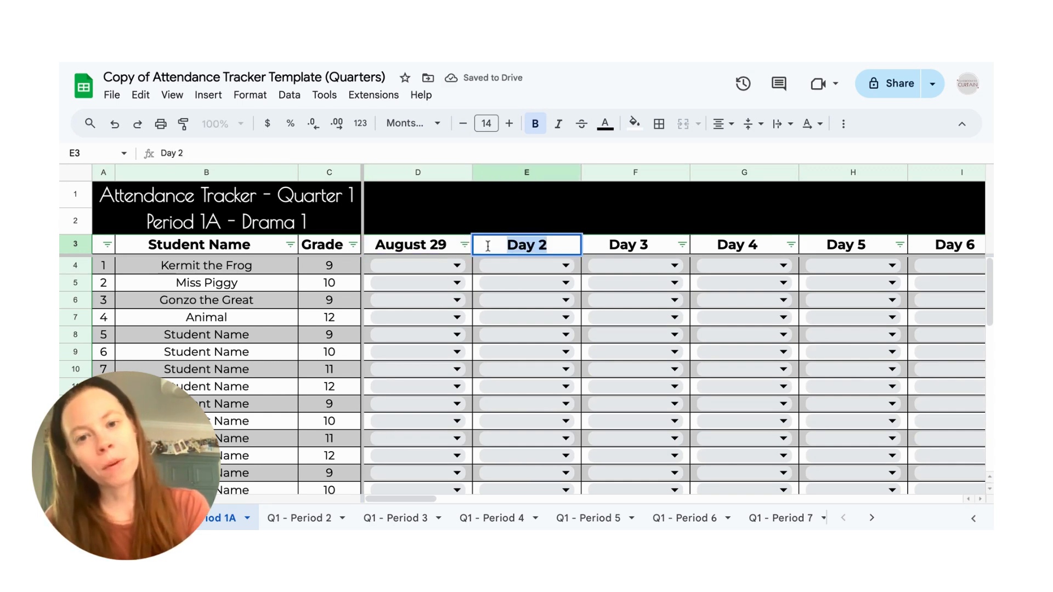
pyautogui.press('BackSpace')
pyautogui.write('A')
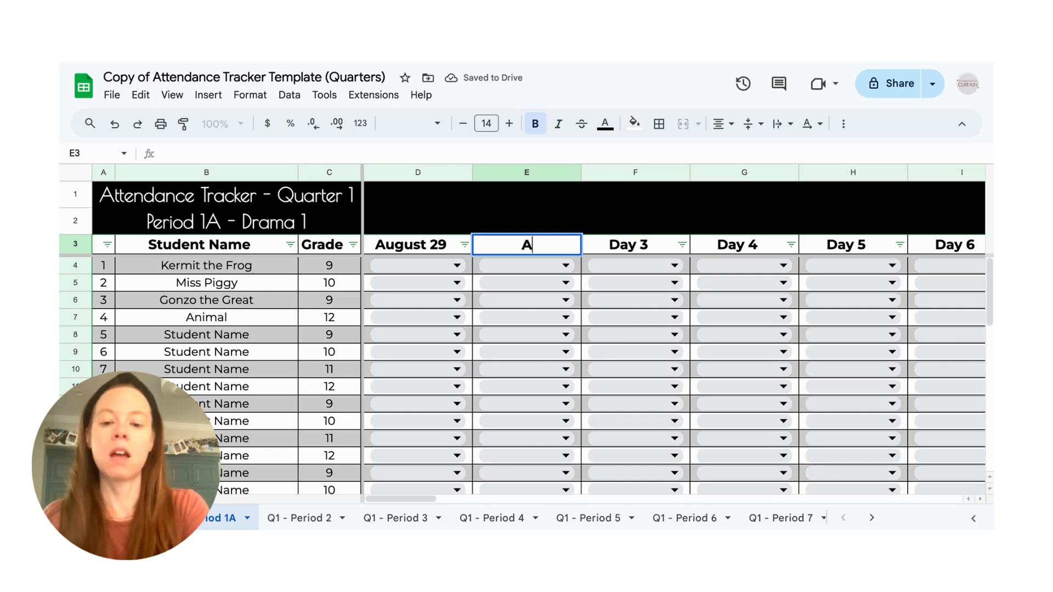
pyautogui.press('BackSpace')
pyautogui.write('September ')
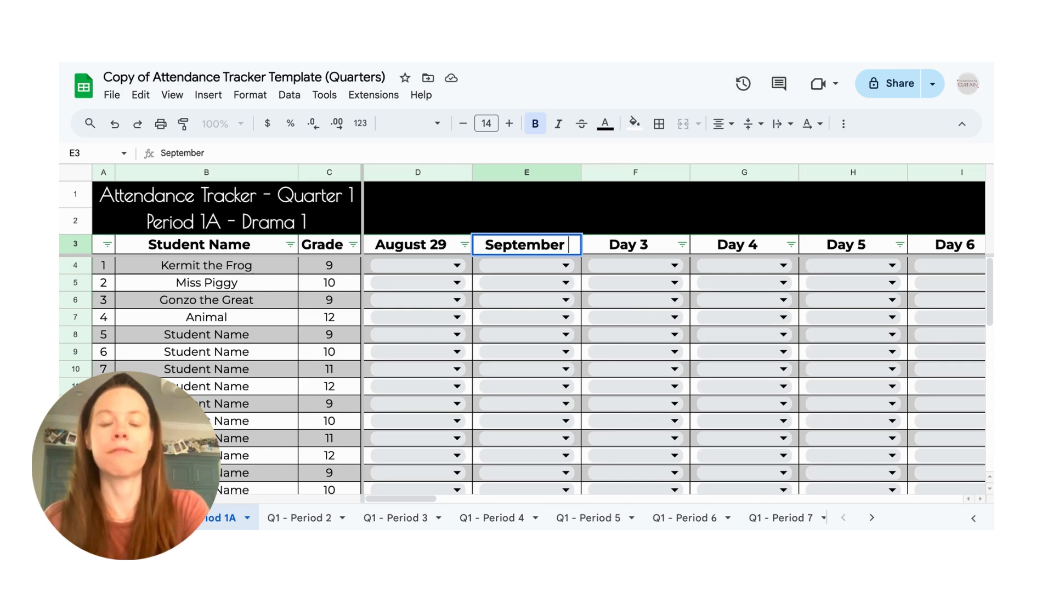
pyautogui.write('1')
pyautogui.press('Tab')
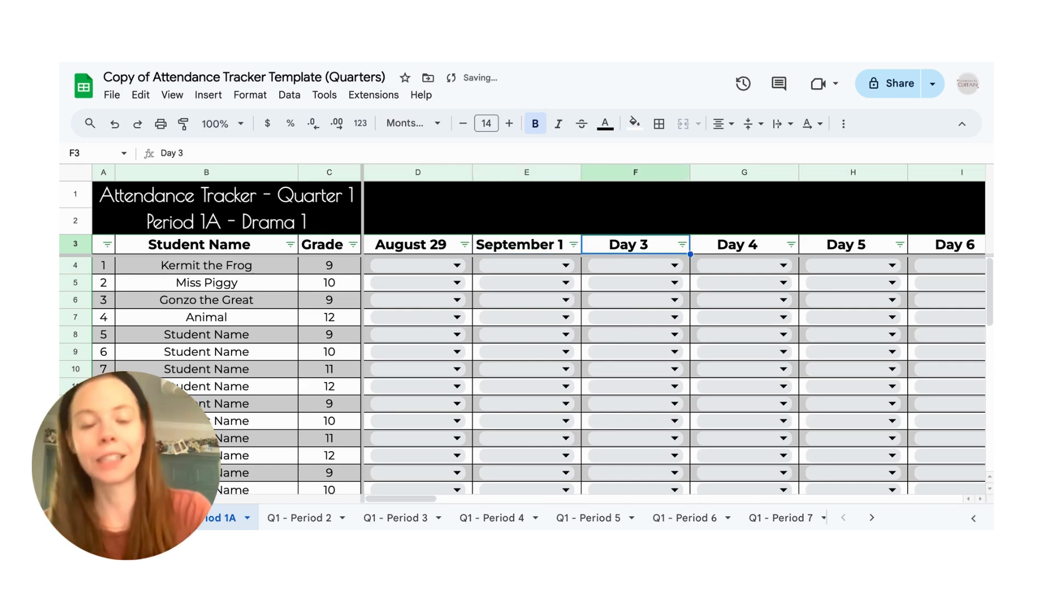
# Step: Replace the Day 3 column heading with "Sepetember 3" and widen column F to fit the full heading
pyautogui.doubleClick(632, 249)
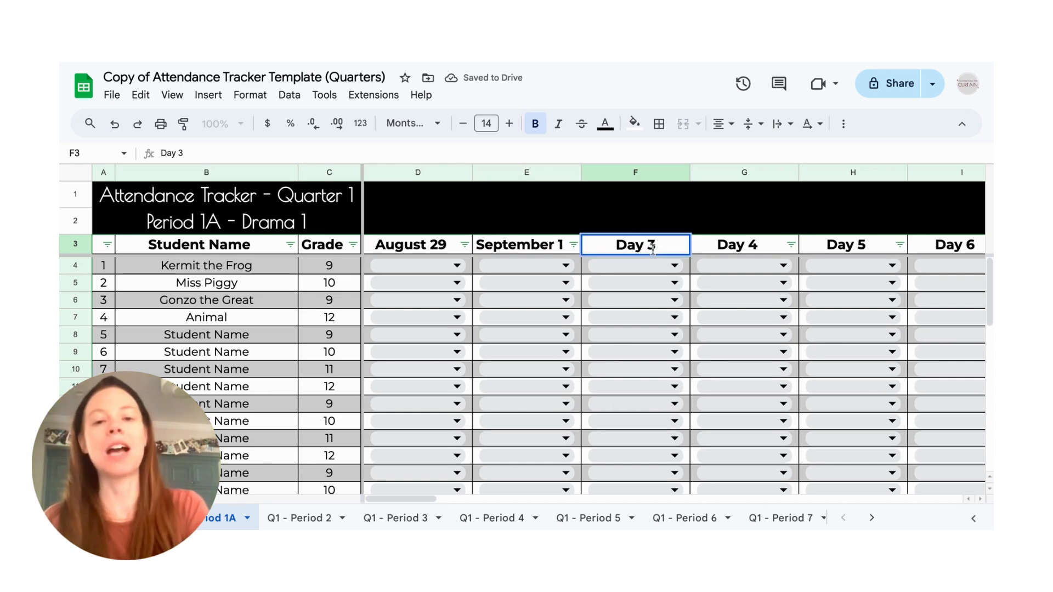
pyautogui.write('Sepetember 3')
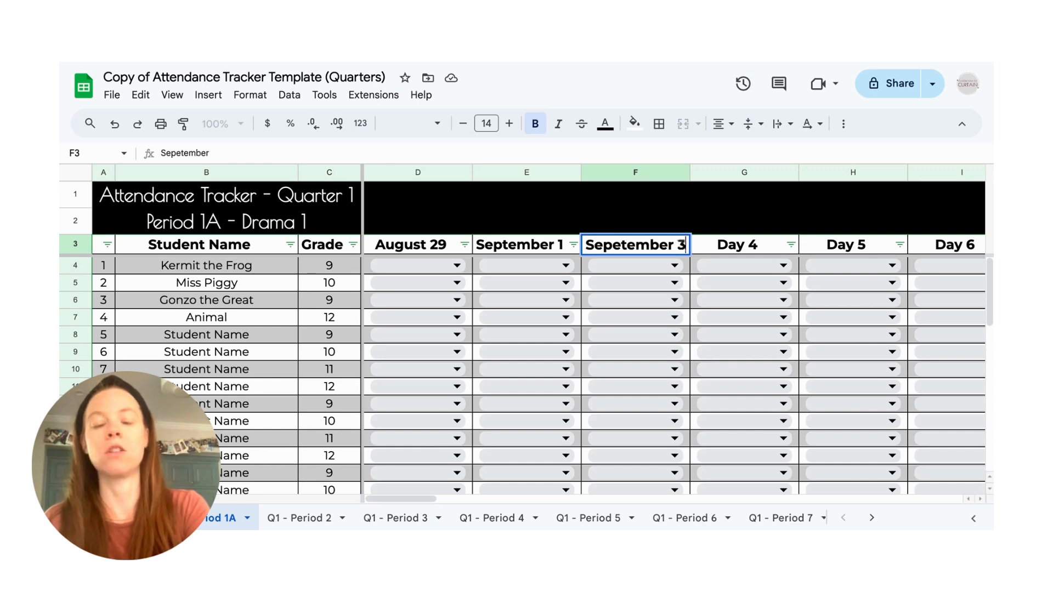
pyautogui.press('Tab')
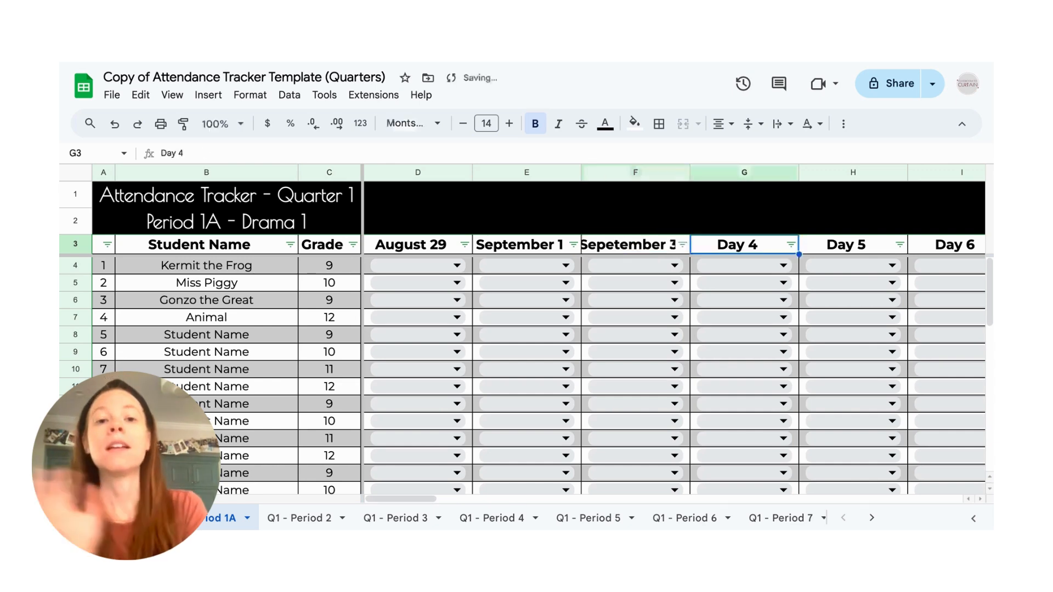
pyautogui.moveTo(688, 173); pyautogui.dragTo(696, 173)
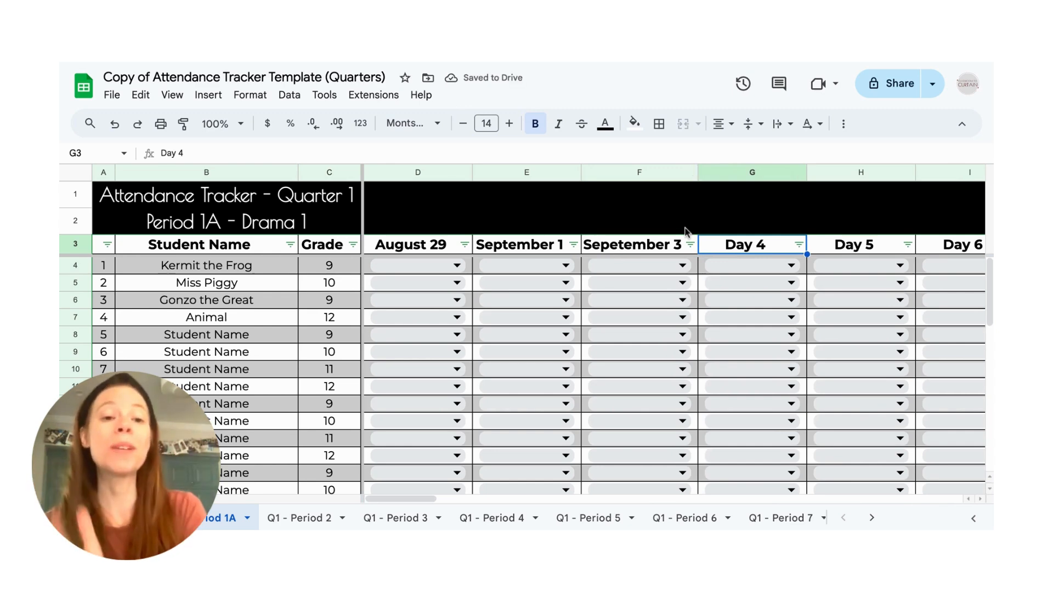
# Step: Delete the unneeded columns G through J, covering Day 4 to Day 7
pyautogui.click(761, 175)
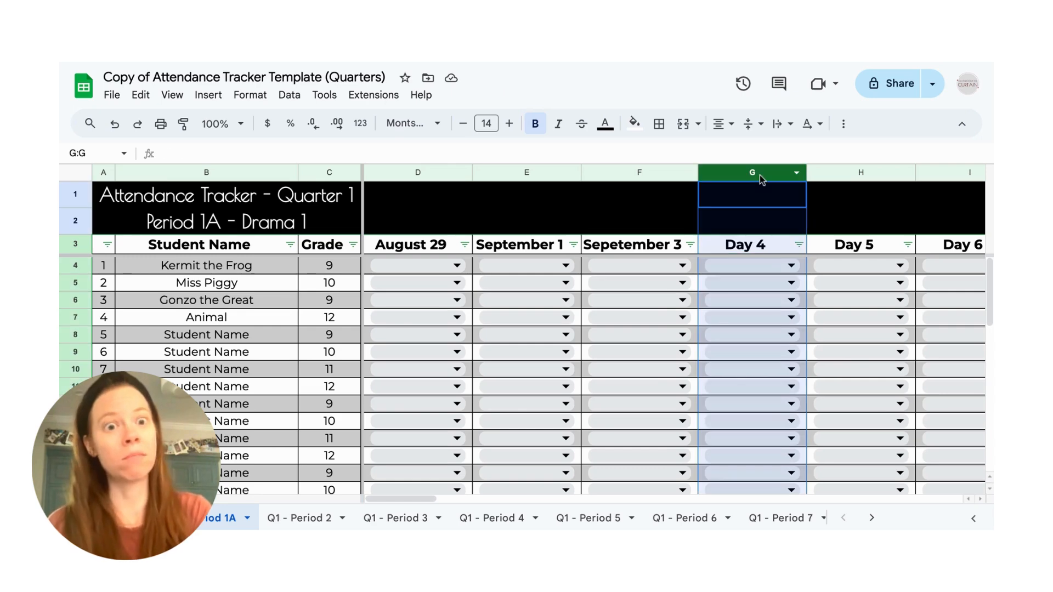
pyautogui.hscroll(2, 834, 166)
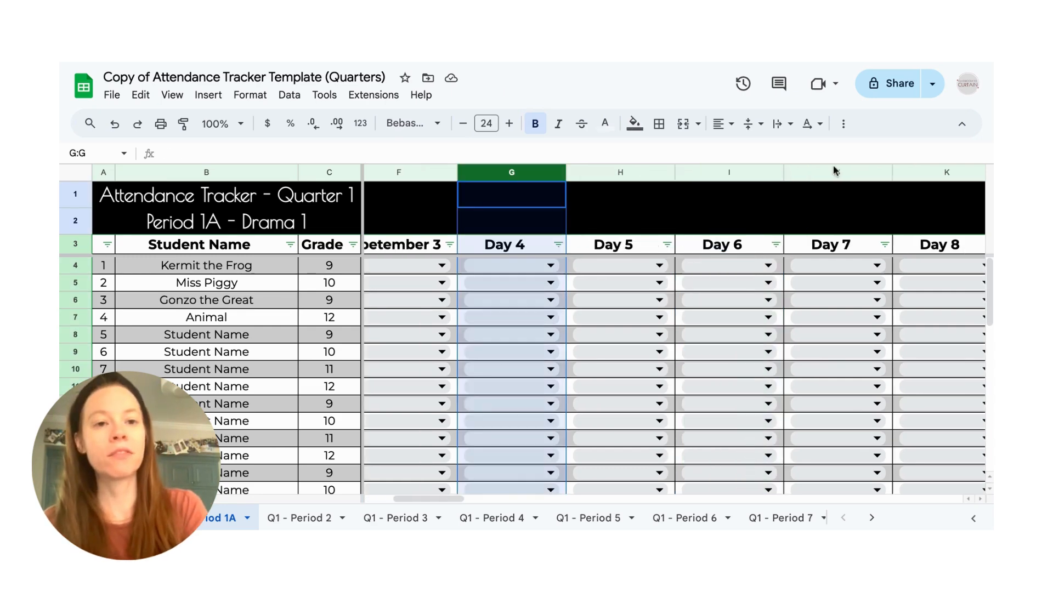
pyautogui.keyDown('shift'); pyautogui.click(834, 167); pyautogui.keyUp('shift')
pyautogui.rightClick(833, 168)
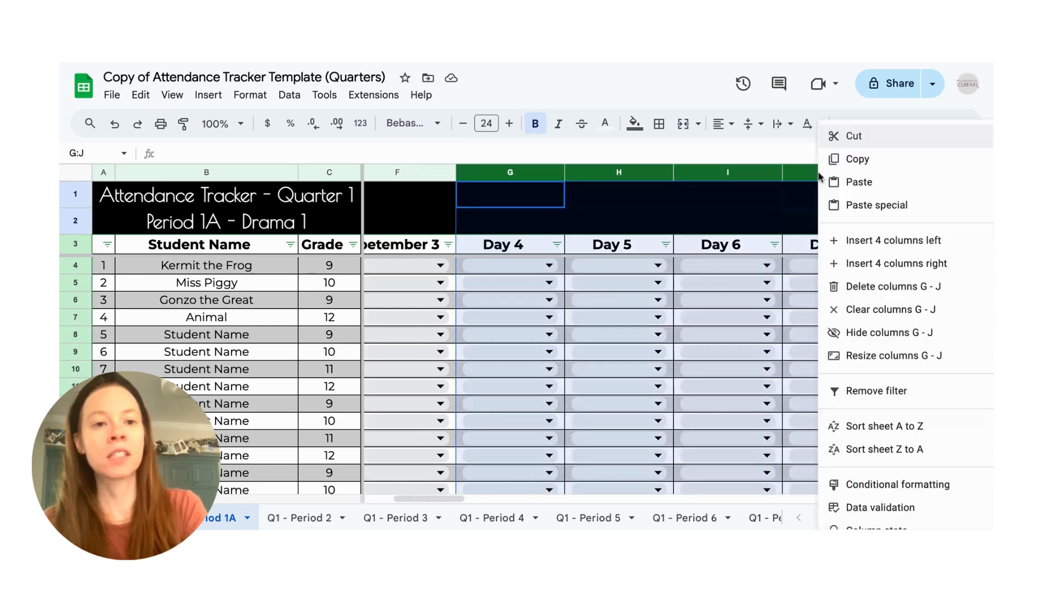
pyautogui.click(923, 289)
# Step: Check the remaining day columns through Day 45 and the tardy and absent counts, and return to the first dates
pyautogui.hscroll(5, 923, 289)
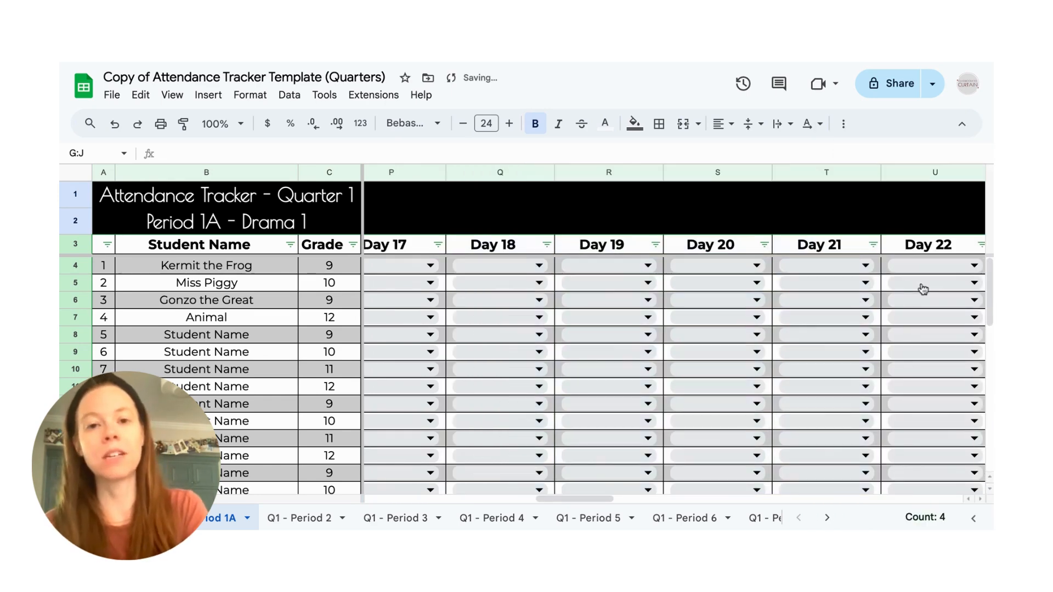
pyautogui.hscroll(10, 923, 288)
pyautogui.hscroll(2, 923, 289)
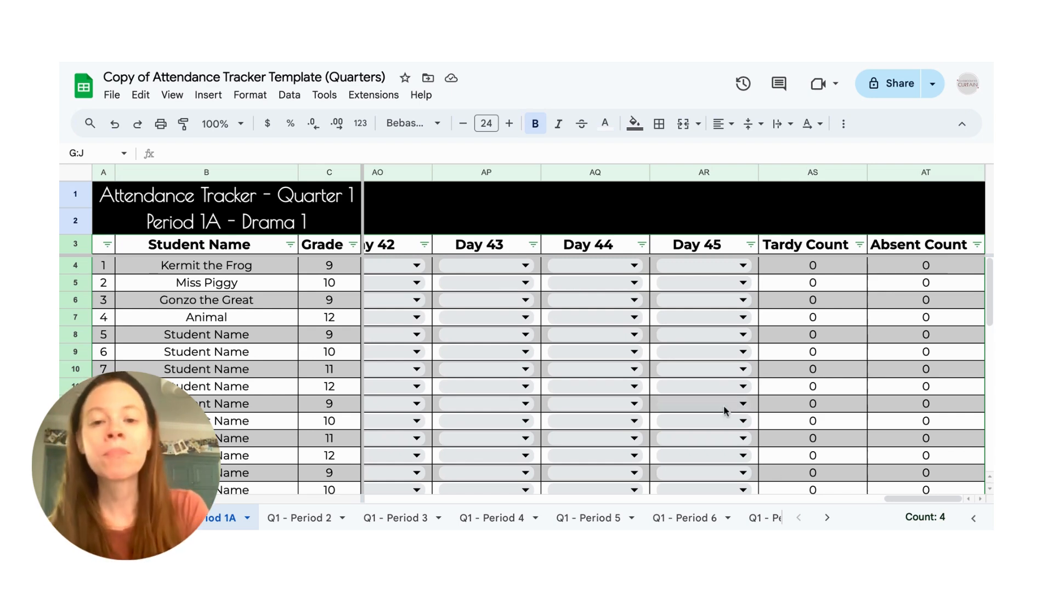
pyautogui.hscroll(-10, 723, 410)
pyautogui.hscroll(-6, 723, 410)
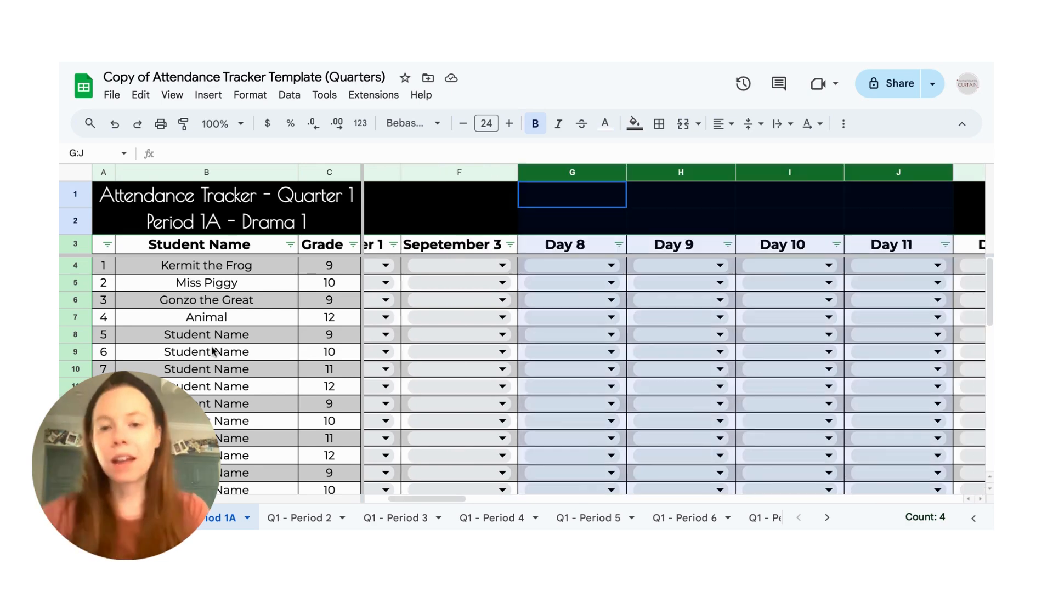
pyautogui.hscroll(-2, 529, 284)
pyautogui.hscroll(-2, 529, 284)
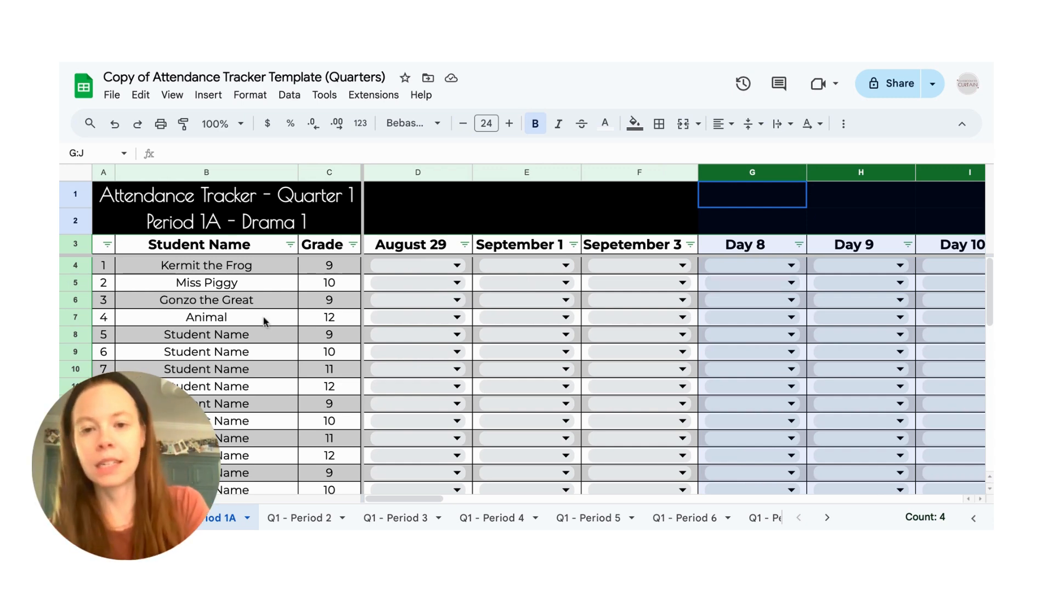
# Step: Record August 29 attendance: Kermit the Frog Absent, Miss Piggy Present, Gonzo the Great Excused and Animal Tardy
pyautogui.click(408, 267)
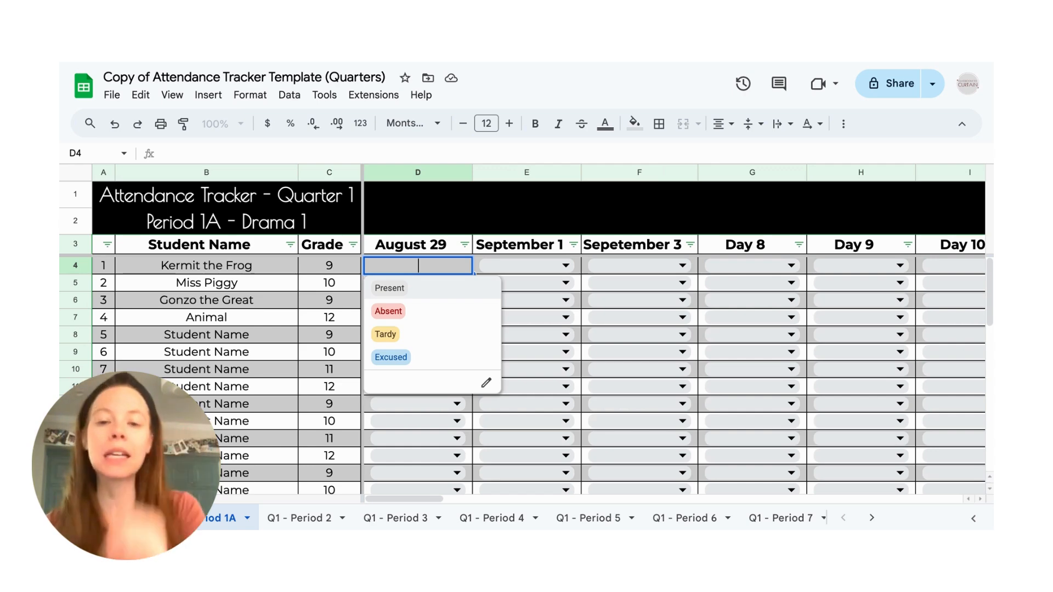
pyautogui.click(408, 311)
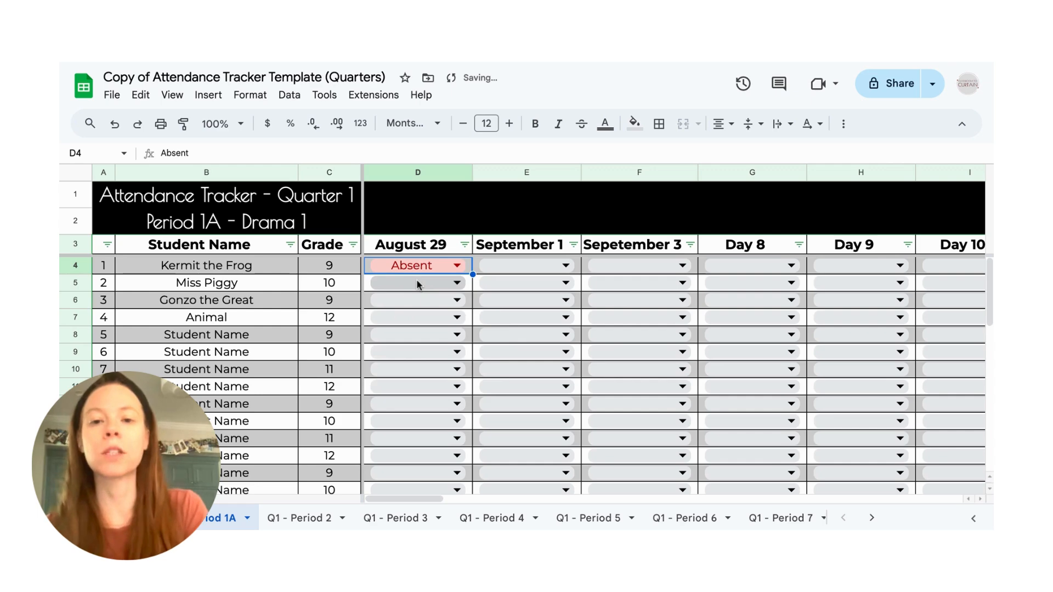
pyautogui.click(417, 282)
pyautogui.click(403, 306)
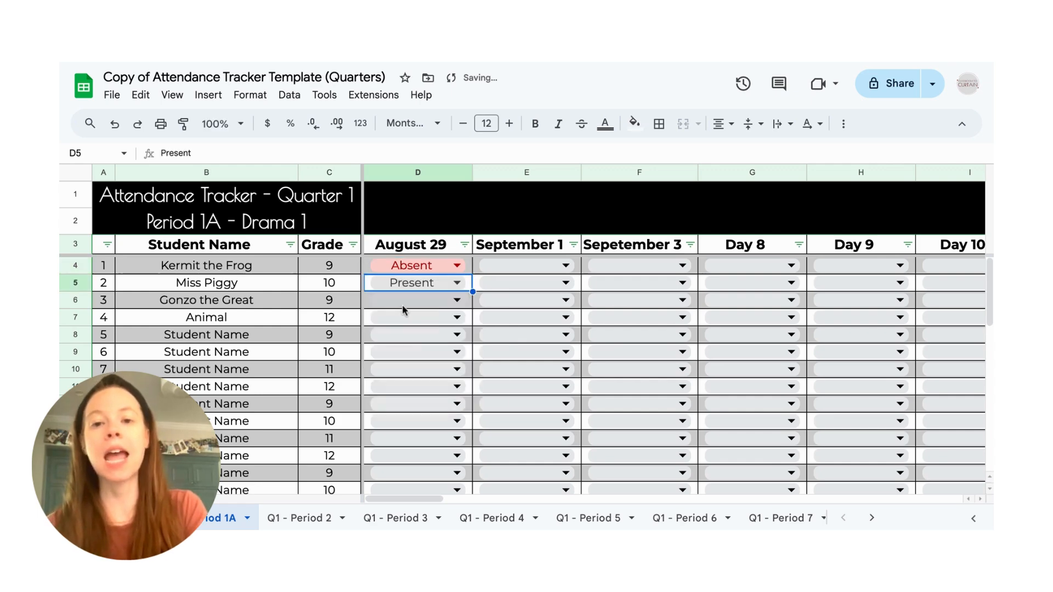
pyautogui.click(402, 304)
pyautogui.click(403, 386)
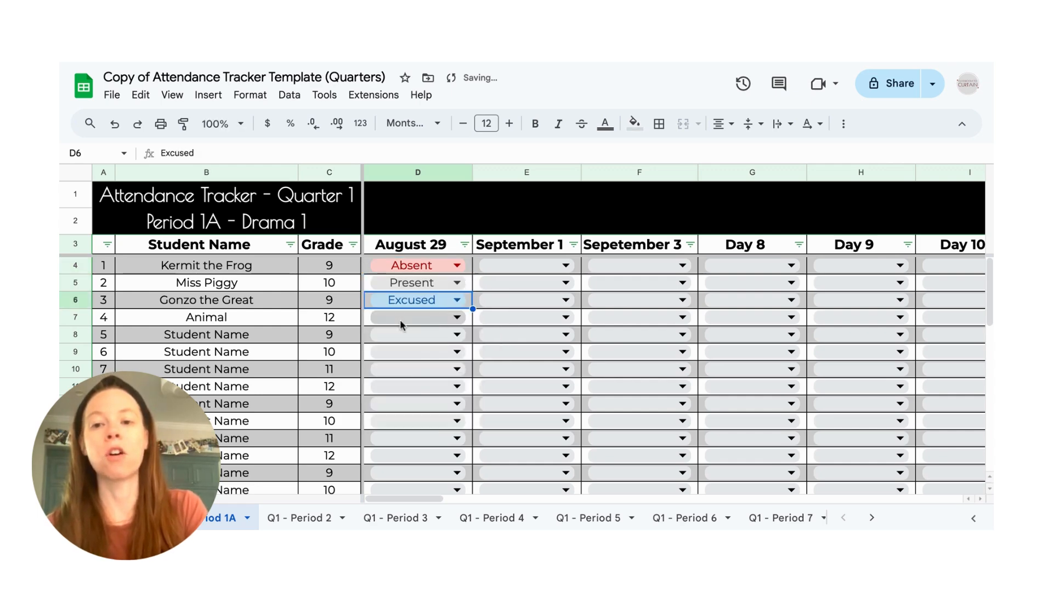
pyautogui.click(400, 319)
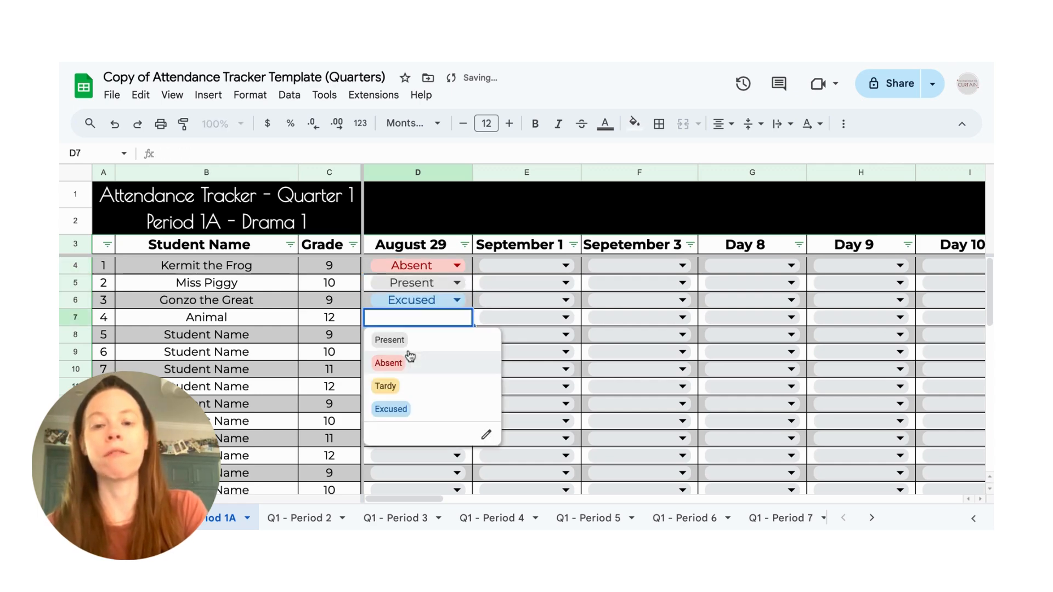
pyautogui.click(409, 386)
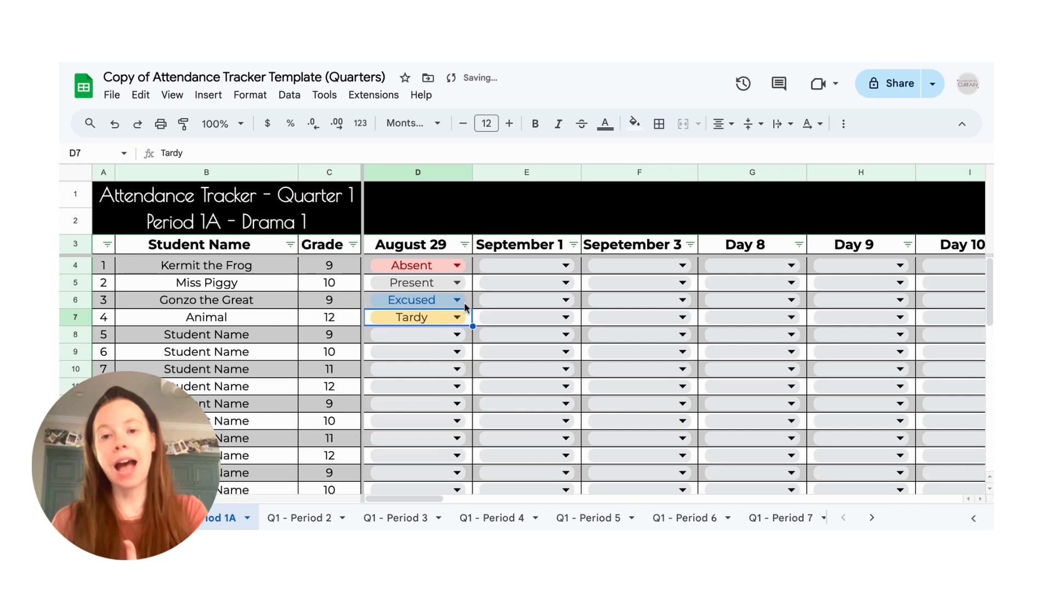
pyautogui.click(467, 305)
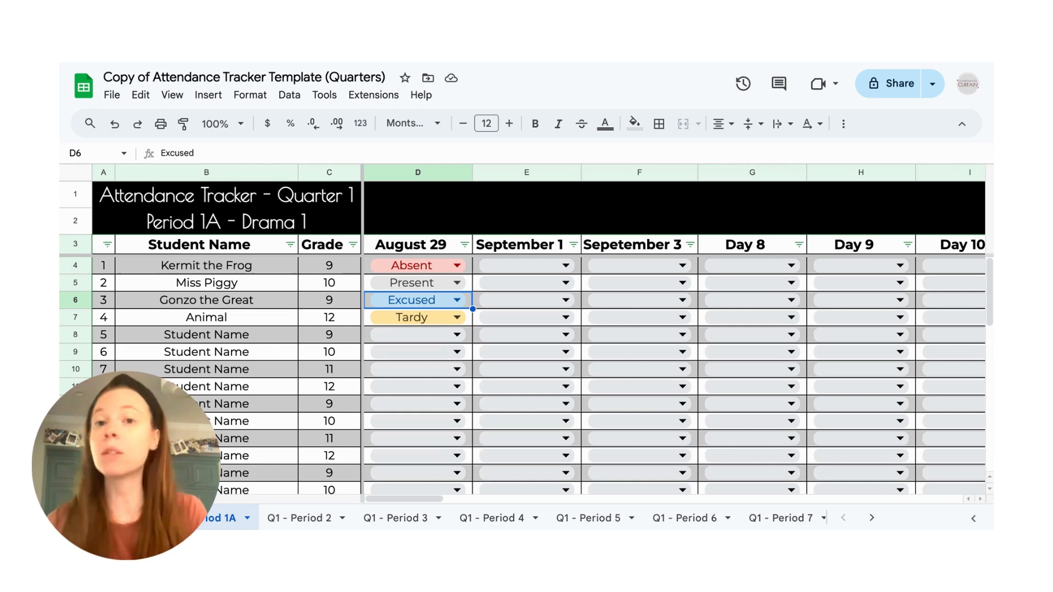
pyautogui.click(411, 318)
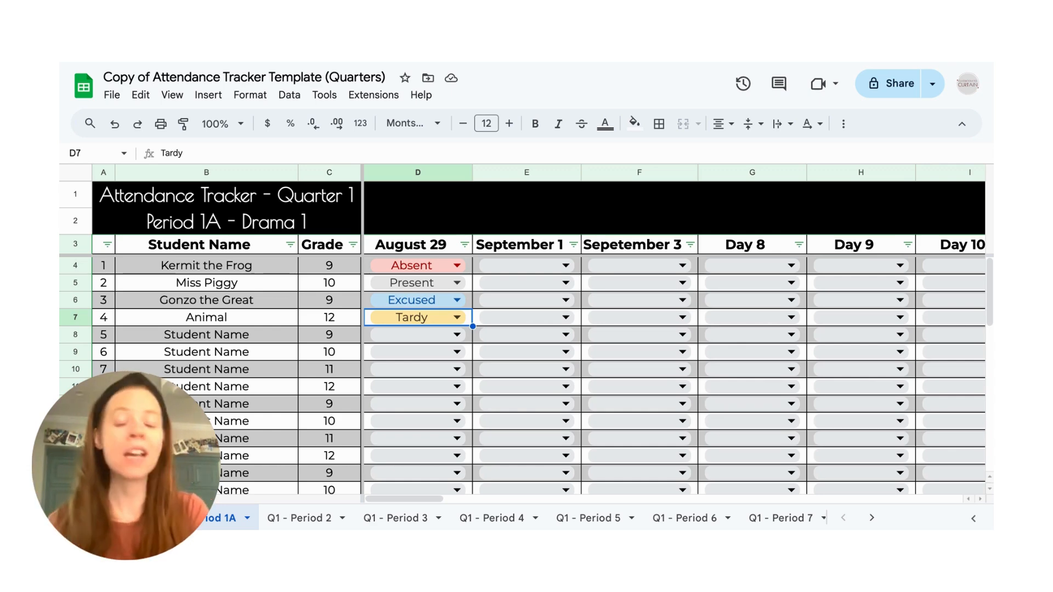
# Step: Add the note "10:20 AM" to Animal's Tardy entry for August 29
pyautogui.rightClick(468, 319)
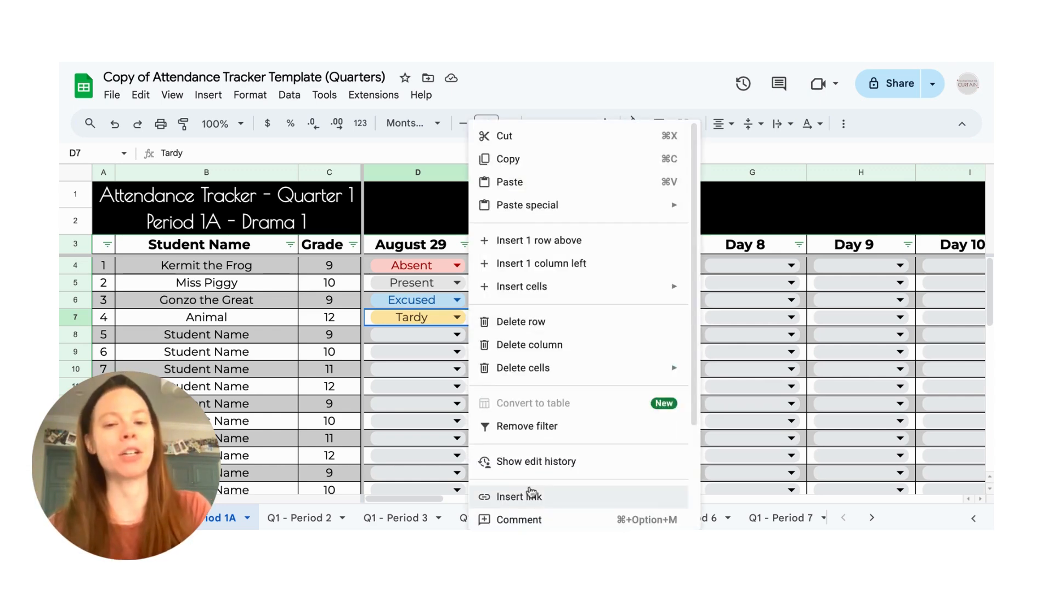
pyautogui.scroll(-1, 530, 491)
pyautogui.scroll(-1, 531, 490)
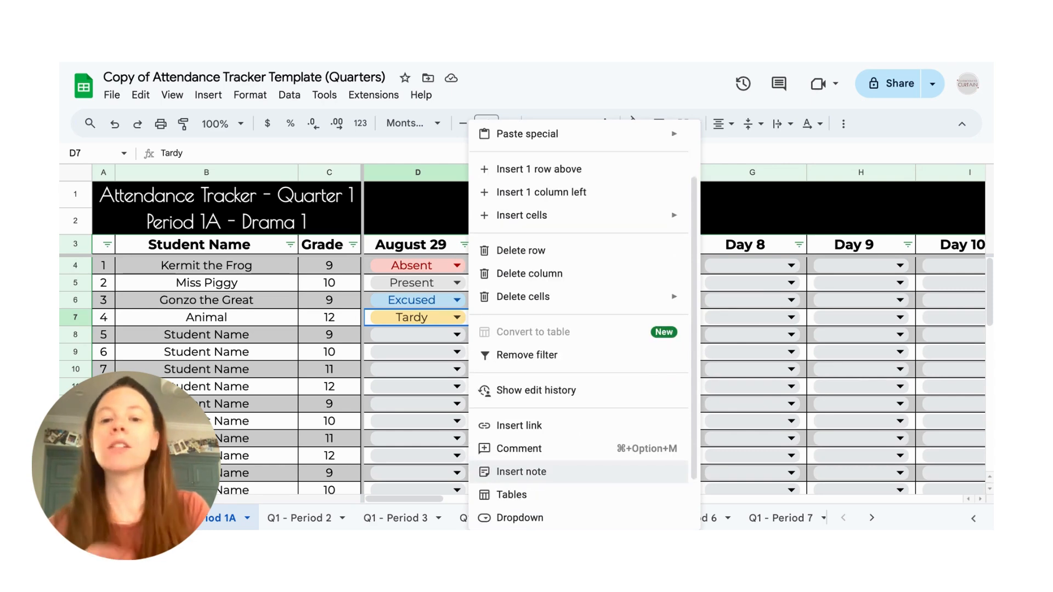
pyautogui.click(526, 472)
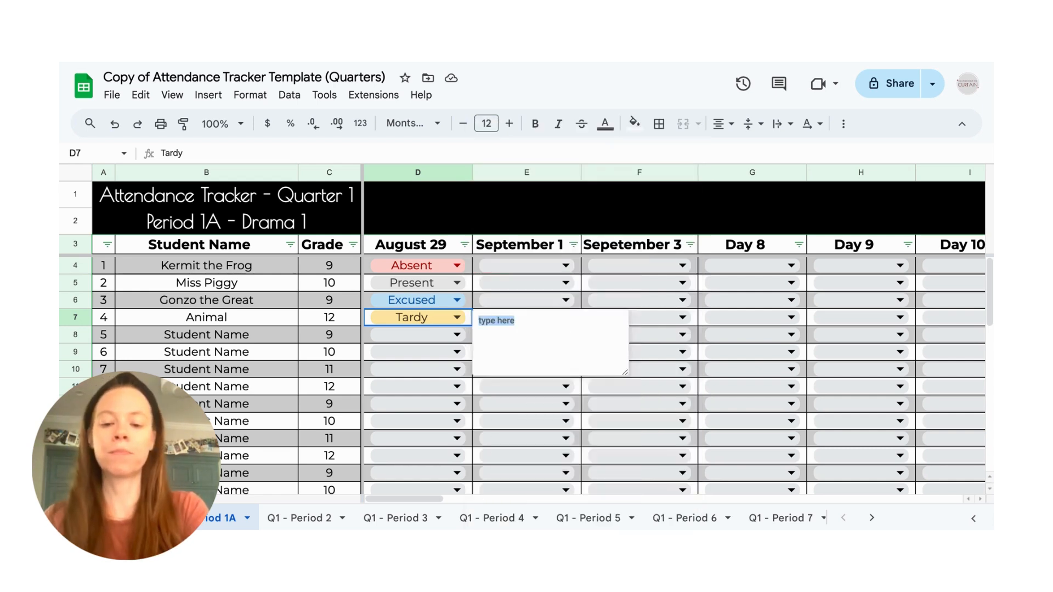
pyautogui.write('10:20AM')
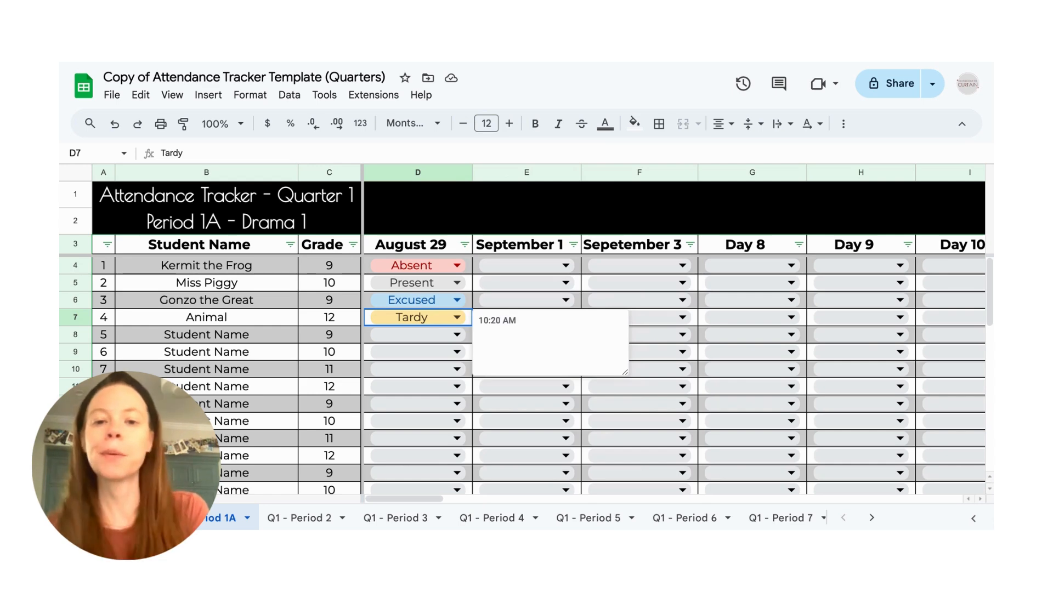
pyautogui.click(471, 300)
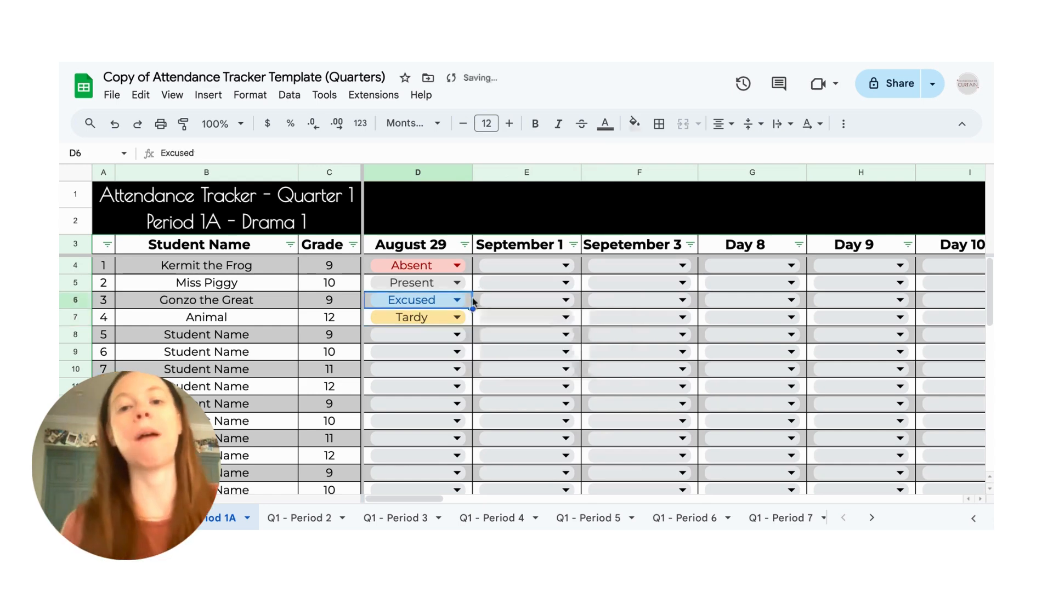
# Step: Extend the note on Animal's August 29 entry to read "10:20 AM, excused from science teacher"
pyautogui.click(471, 321)
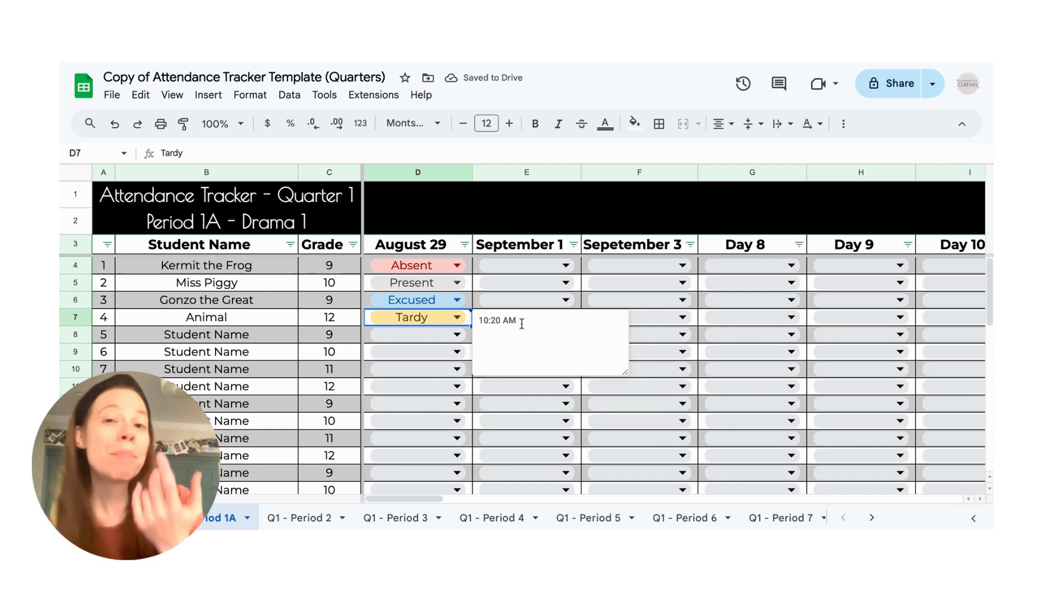
pyautogui.write(', ex')
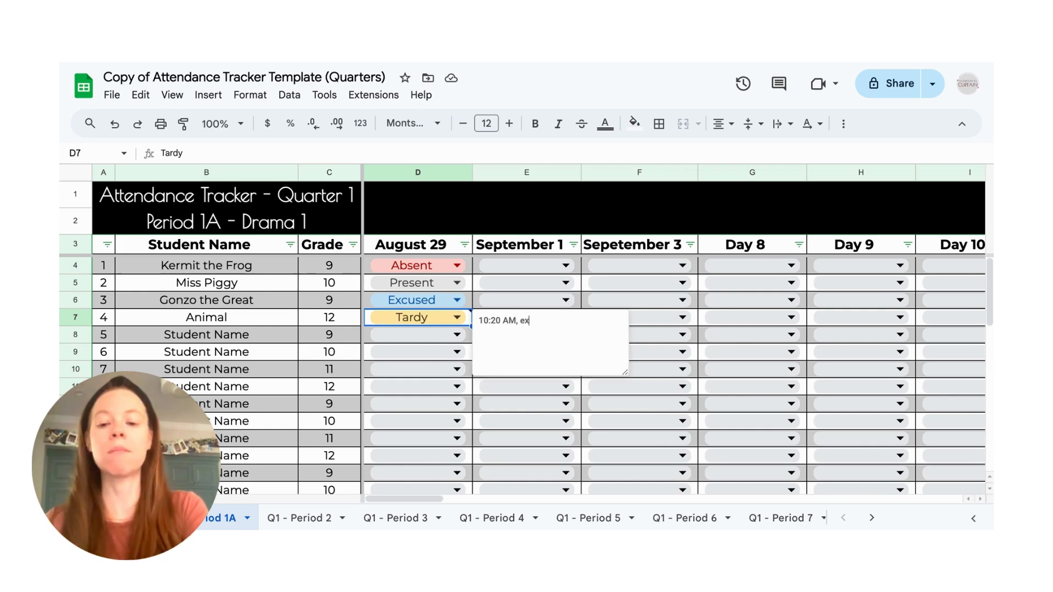
pyautogui.write('cused from')
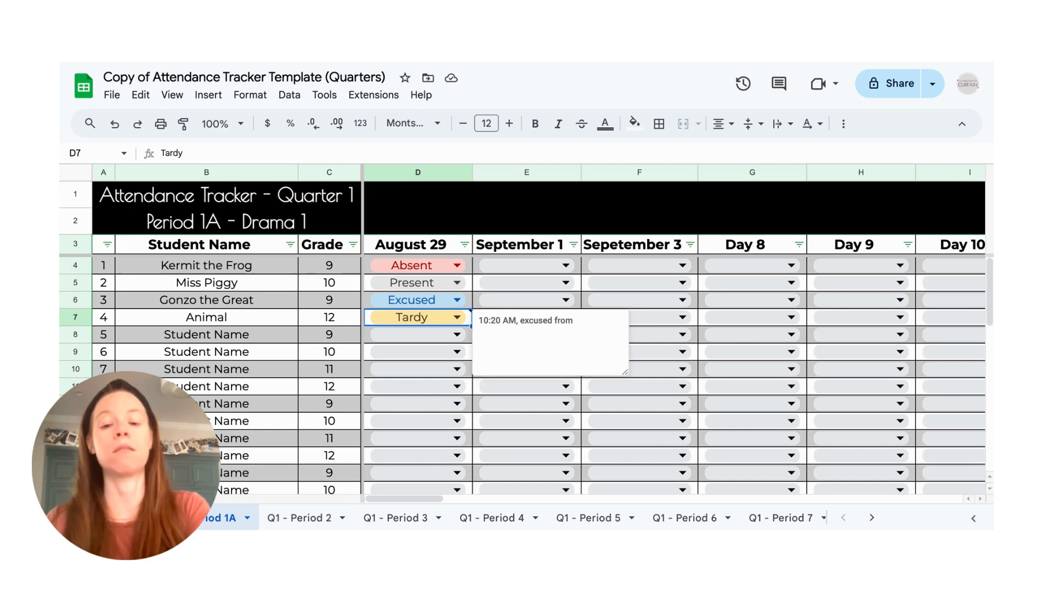
pyautogui.write(' teacher:')
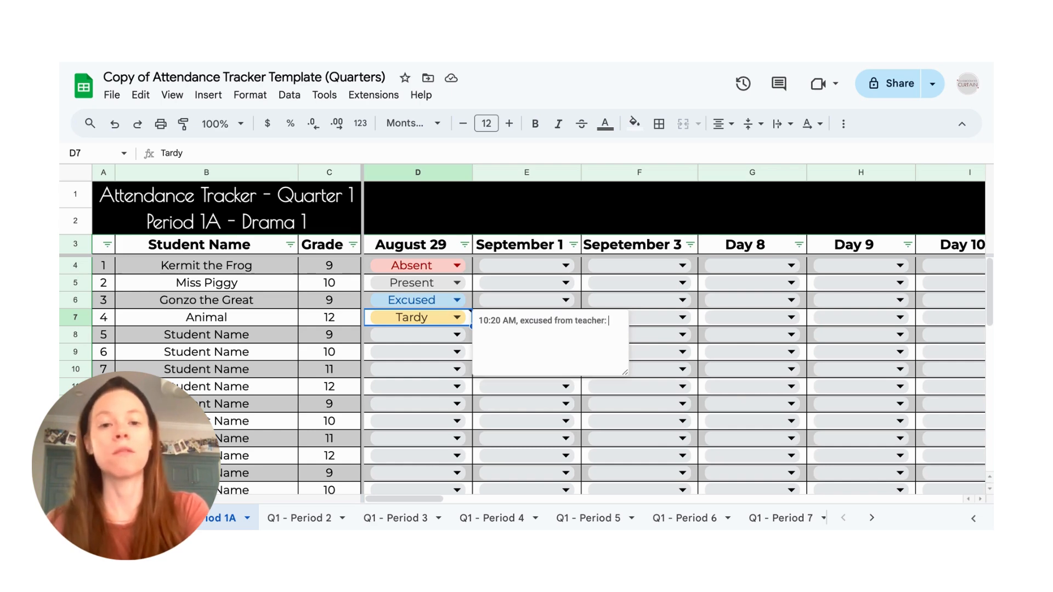
pyautogui.press('BackSpace')
pyautogui.press('BackSpace')
pyautogui.press('BackSpace')
pyautogui.press('BackSpace')
pyautogui.press('BackSpace')
pyautogui.press('BackSpace')
pyautogui.press('BackSpace')
pyautogui.press('BackSpace')
pyautogui.press('BackSpace')
pyautogui.write('s')
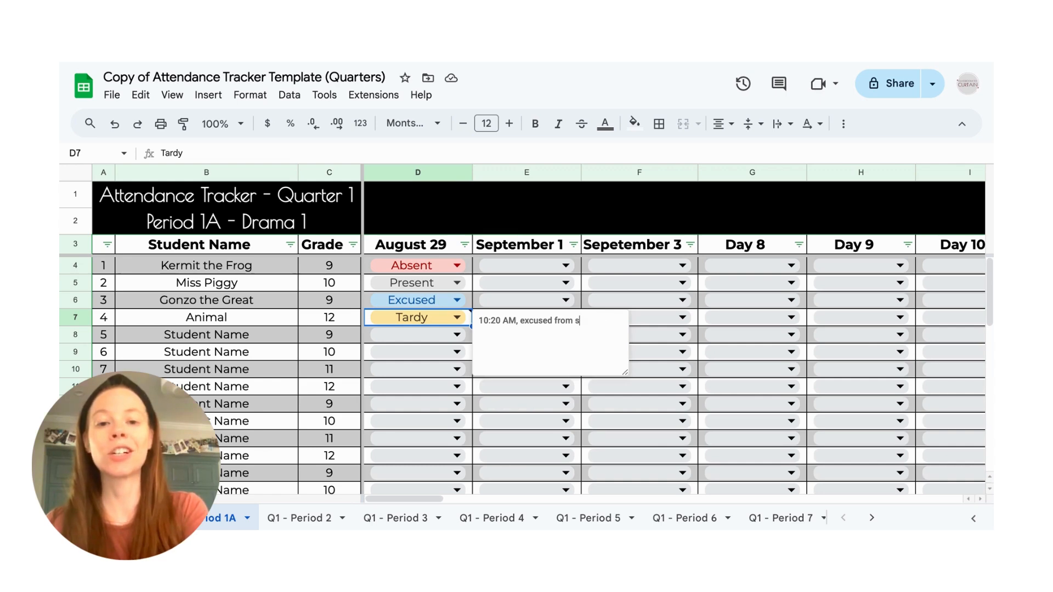
pyautogui.write('cienve')
pyautogui.press('BackSpace')
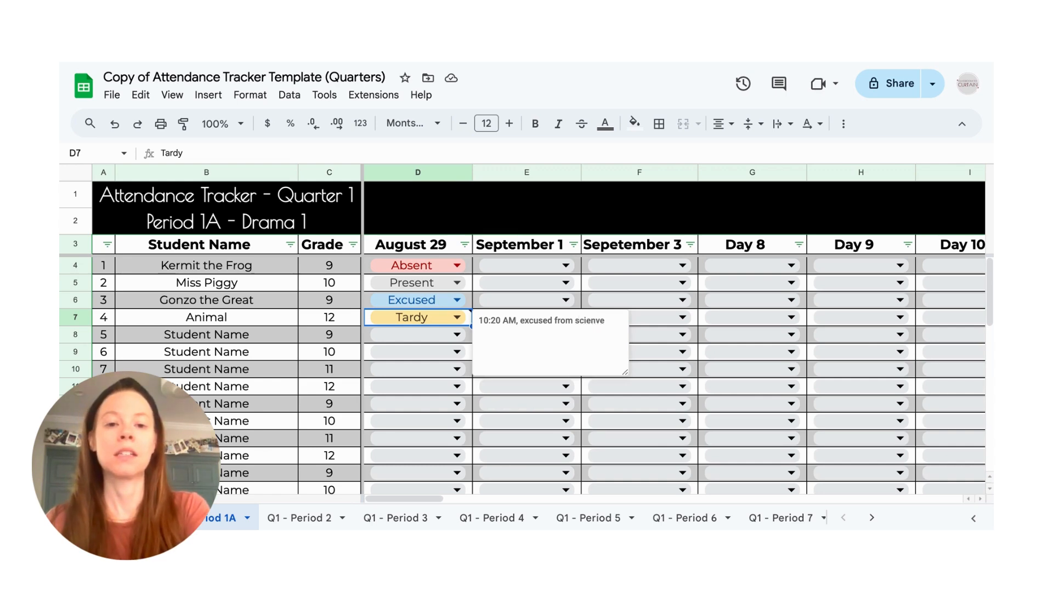
pyautogui.press('BackSpace')
pyautogui.press('BackSpace')
pyautogui.write('ce teacher')
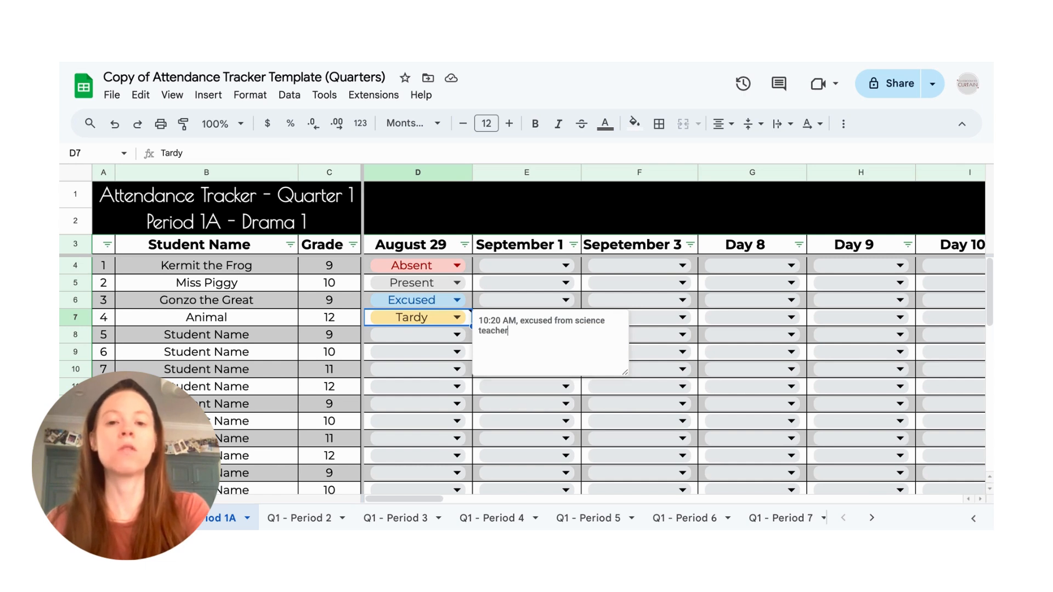
pyautogui.click(470, 283)
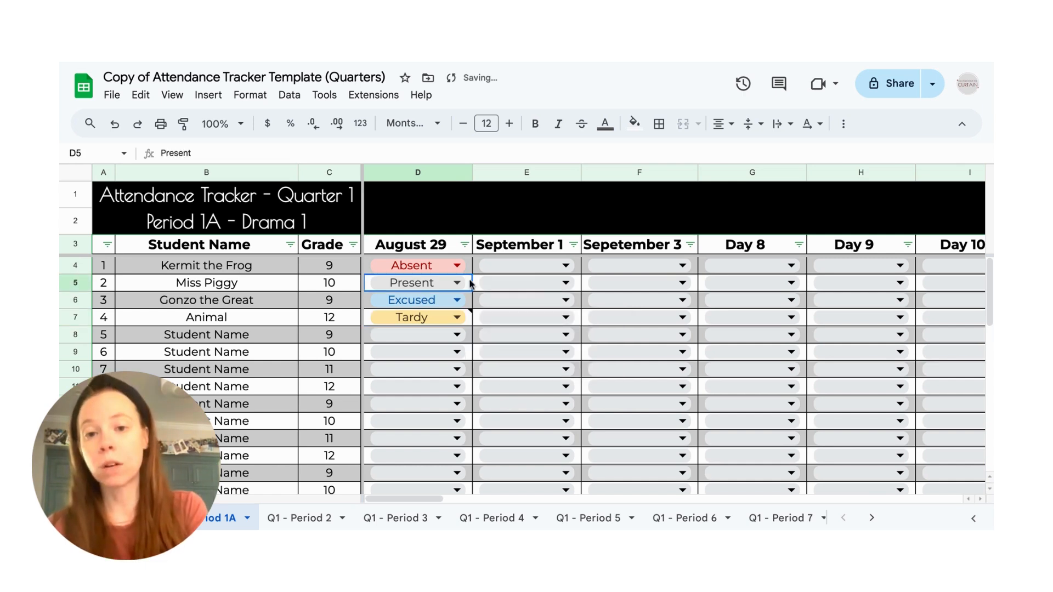
# Step: Review the saved note on Animal's August 29 entry and the editing options available for that cell
pyautogui.doubleClick(465, 318)
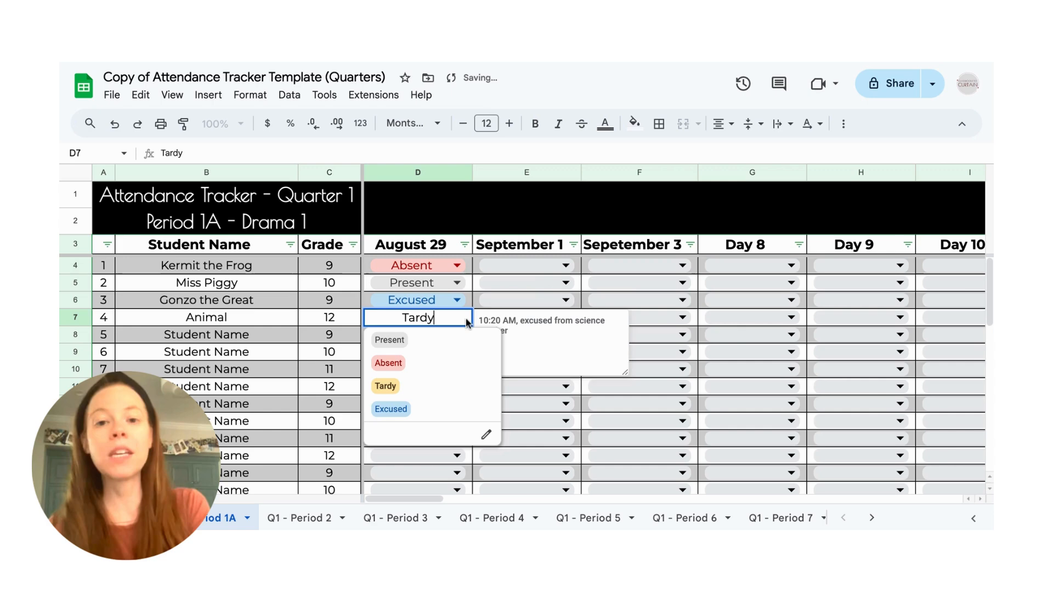
pyautogui.click(470, 305)
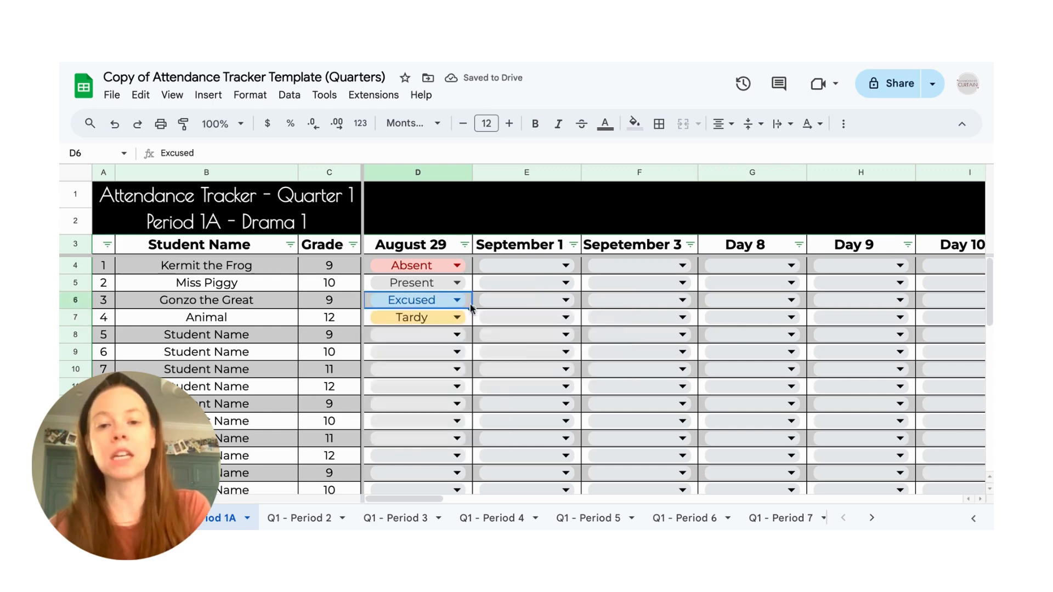
pyautogui.click(470, 318)
pyautogui.rightClick(470, 320)
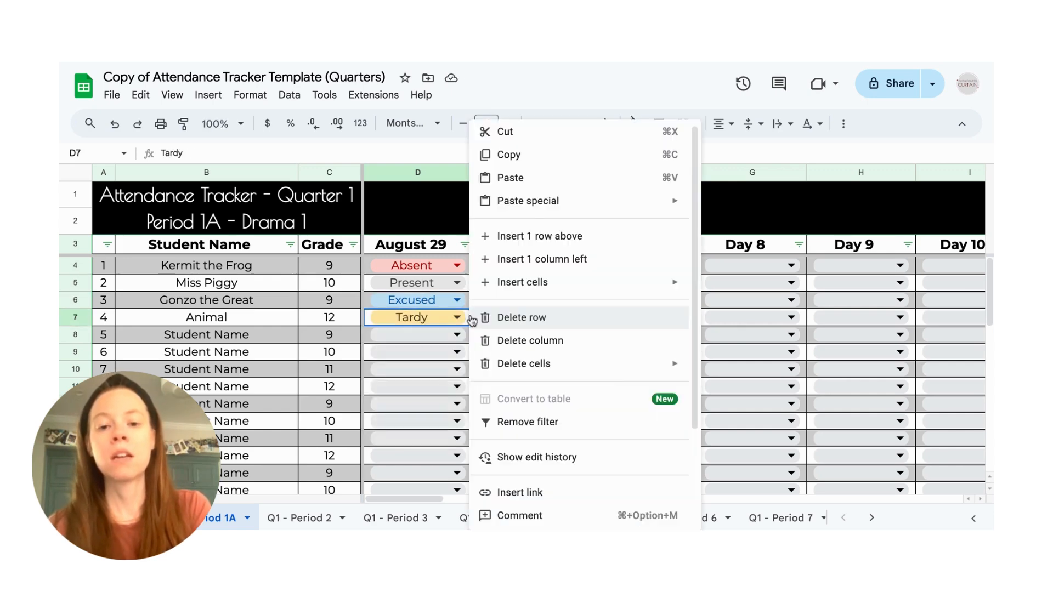
pyautogui.scroll(-3, 534, 482)
pyautogui.press('Escape')
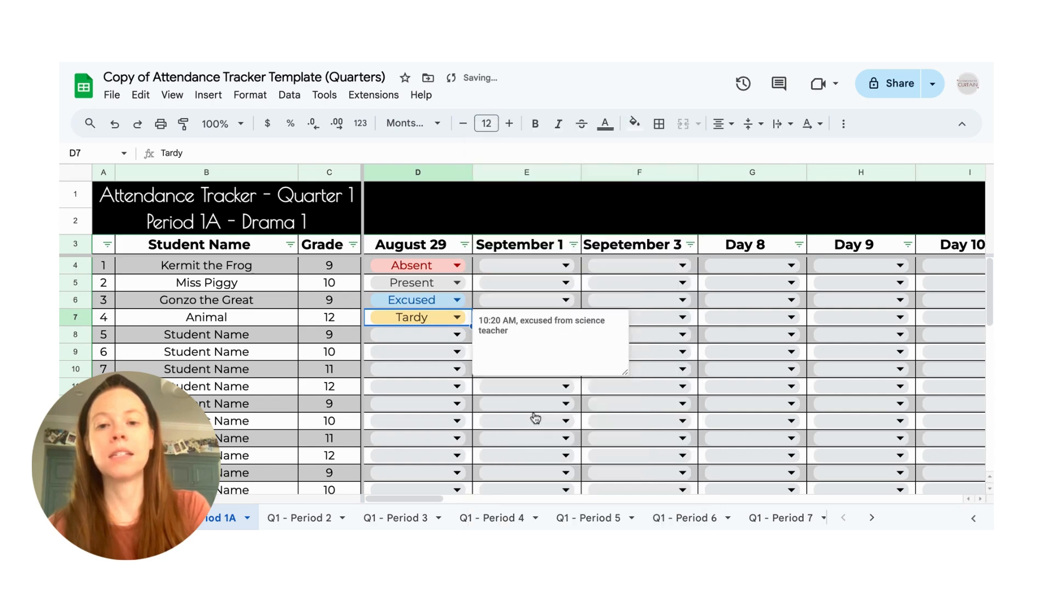
pyautogui.click(476, 284)
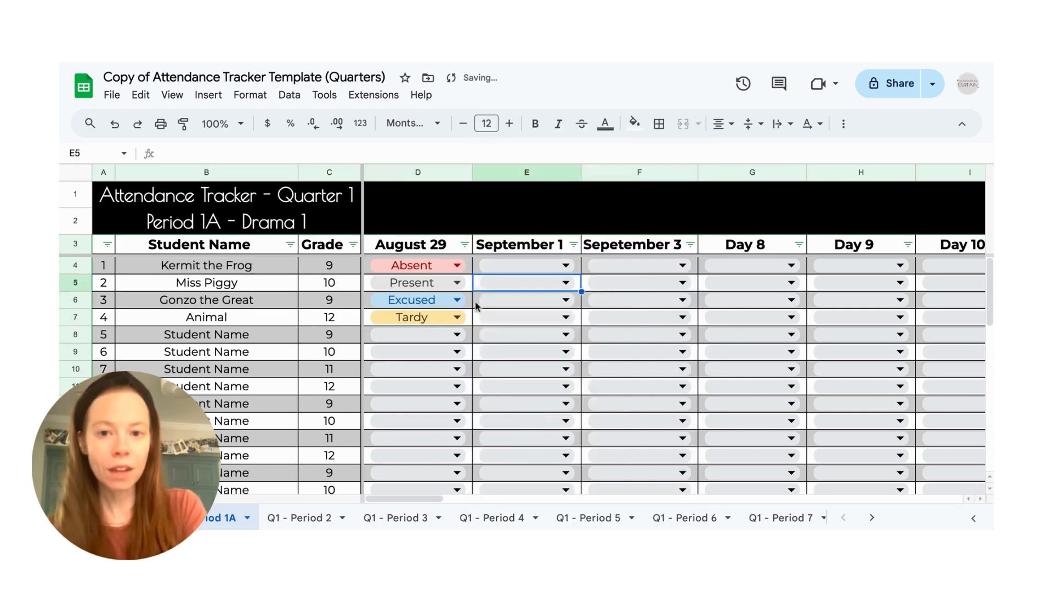
pyautogui.click(471, 321)
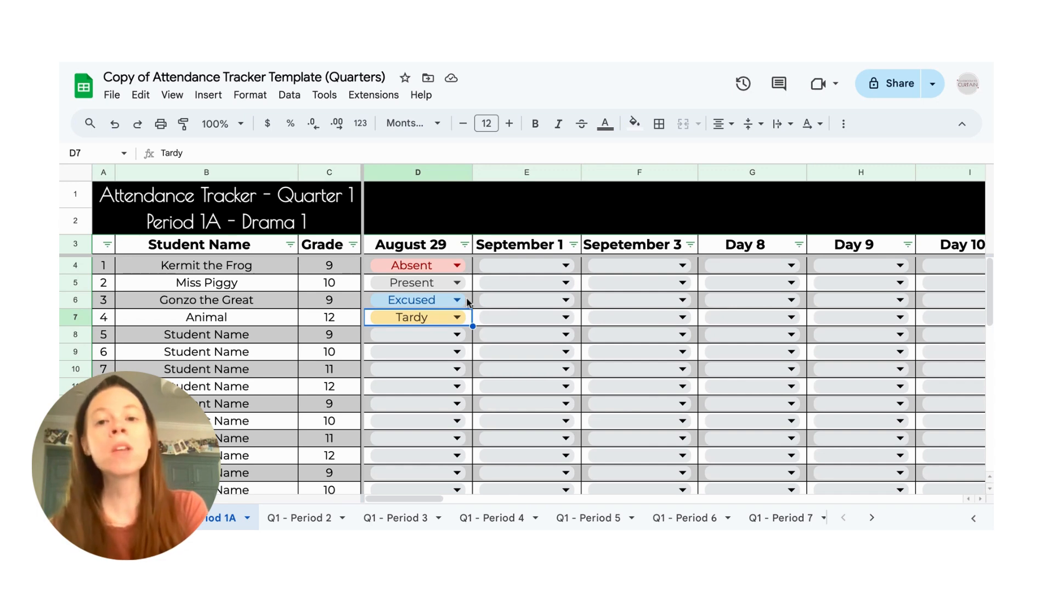
# Step: Add the note "attendance slip received 9/4" to Gonzo the Great's Excused entry for August 29 and redisplay it
pyautogui.rightClick(468, 302)
pyautogui.scroll(-1, 563, 475)
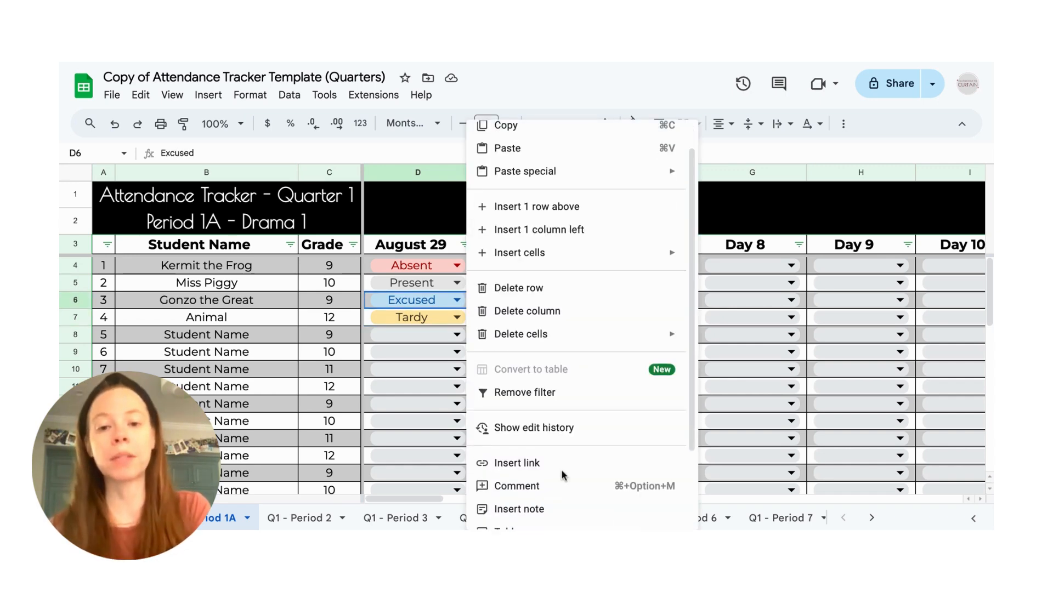
pyautogui.click(518, 502)
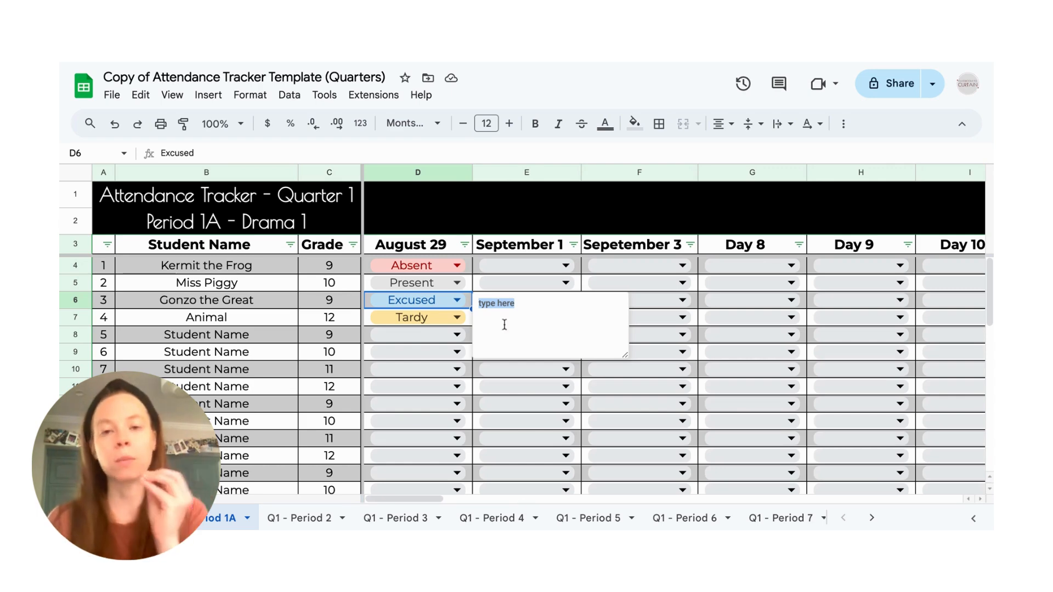
pyautogui.write('attenda')
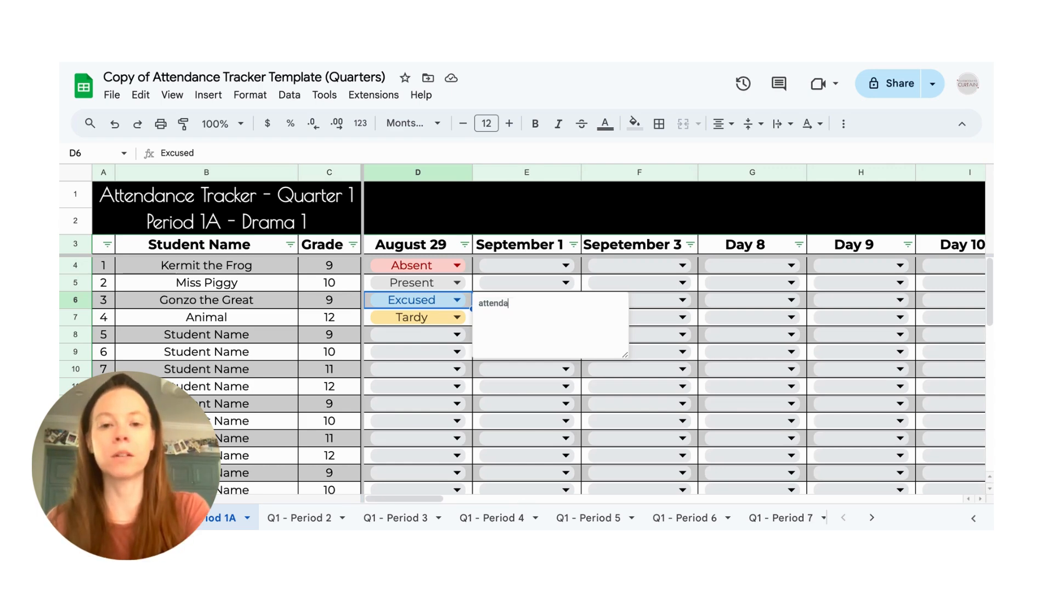
pyautogui.write('nce slip ')
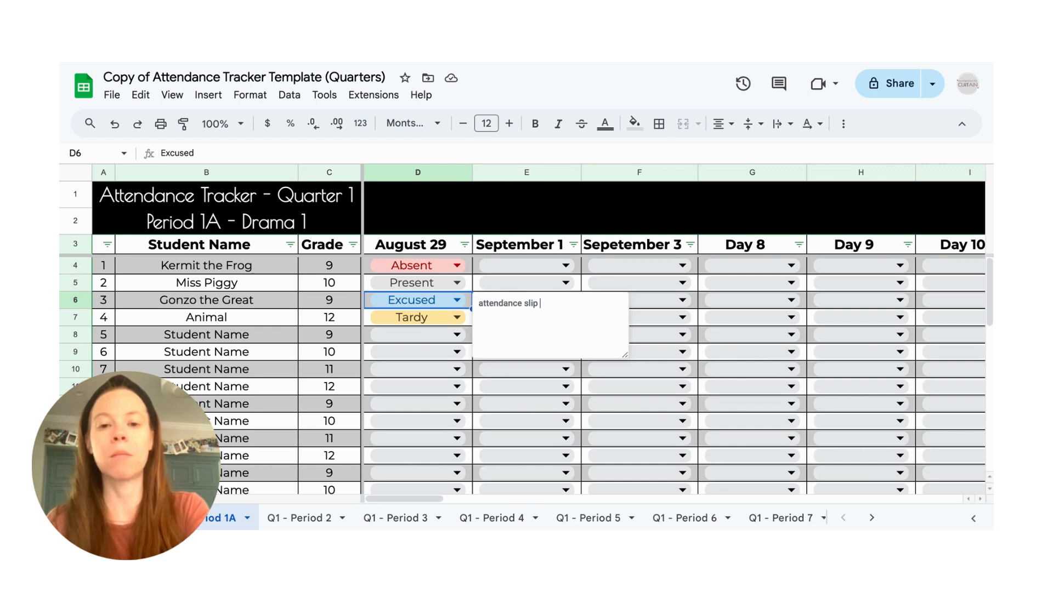
pyautogui.write('received ')
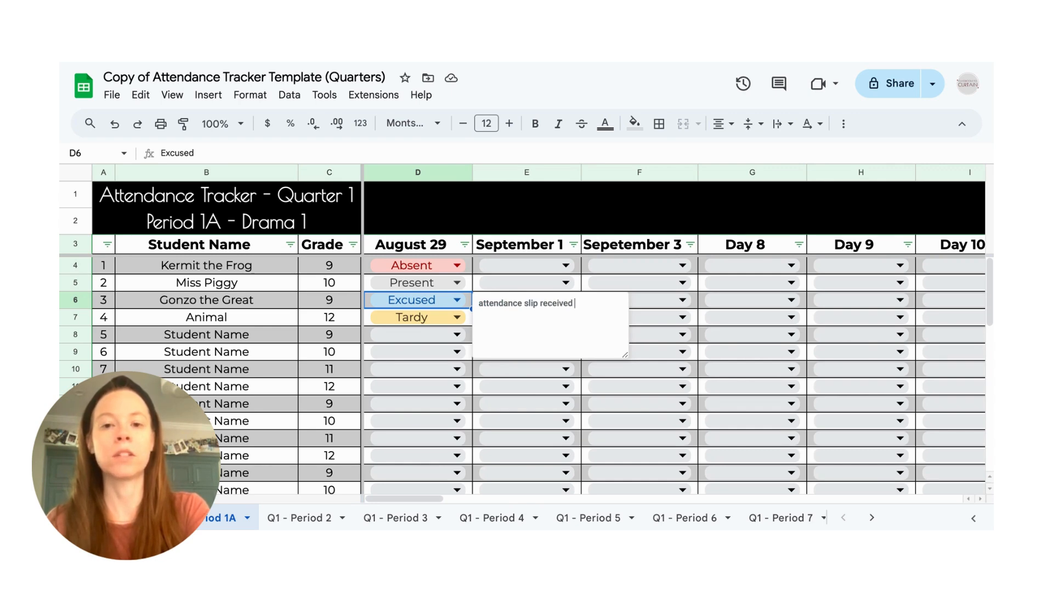
pyautogui.write('9')
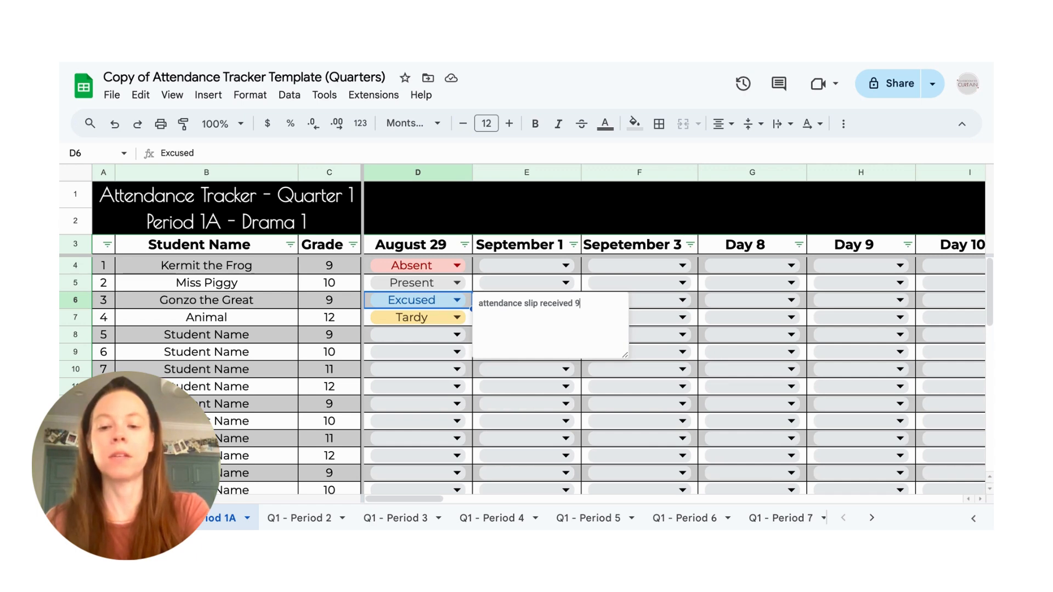
pyautogui.write('/4')
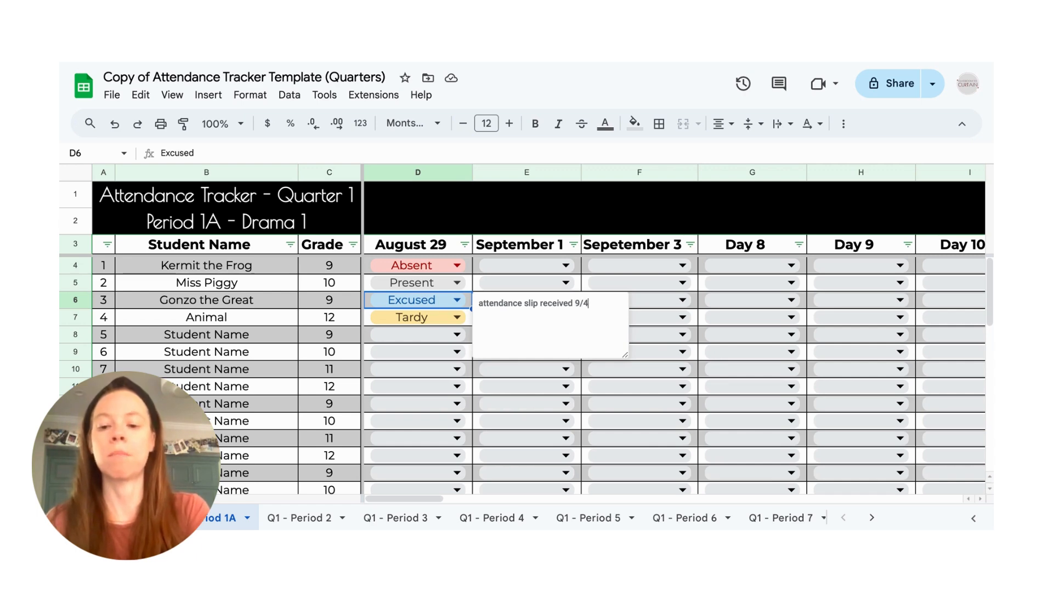
pyautogui.click(469, 340)
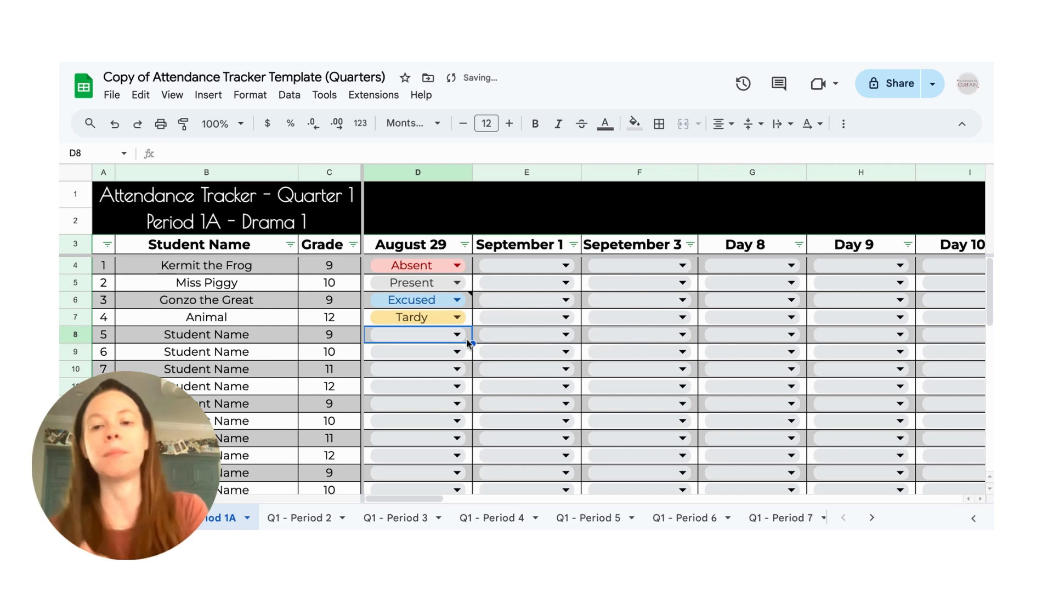
pyautogui.click(470, 300)
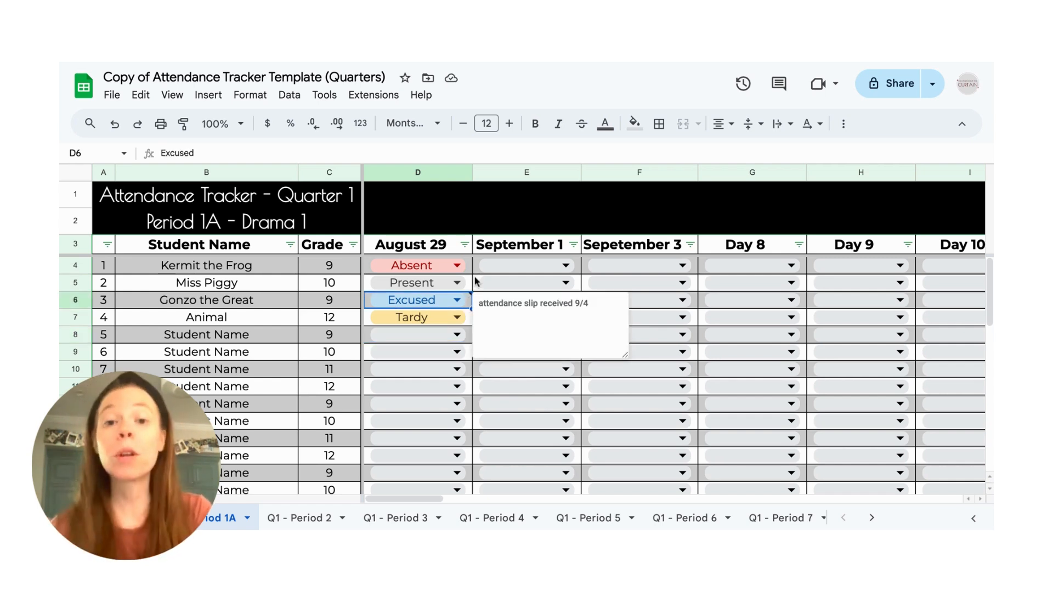
# Step: Record September 1 attendance: Kermit the Frog Absent and Miss Piggy Present
pyautogui.click(468, 271)
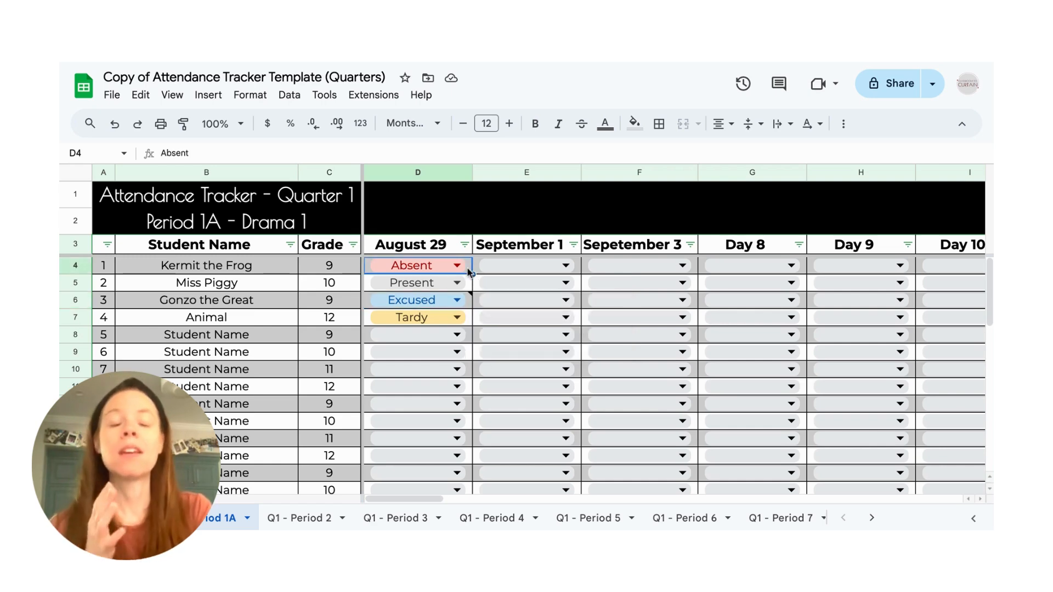
pyautogui.doubleClick(508, 268)
pyautogui.click(521, 311)
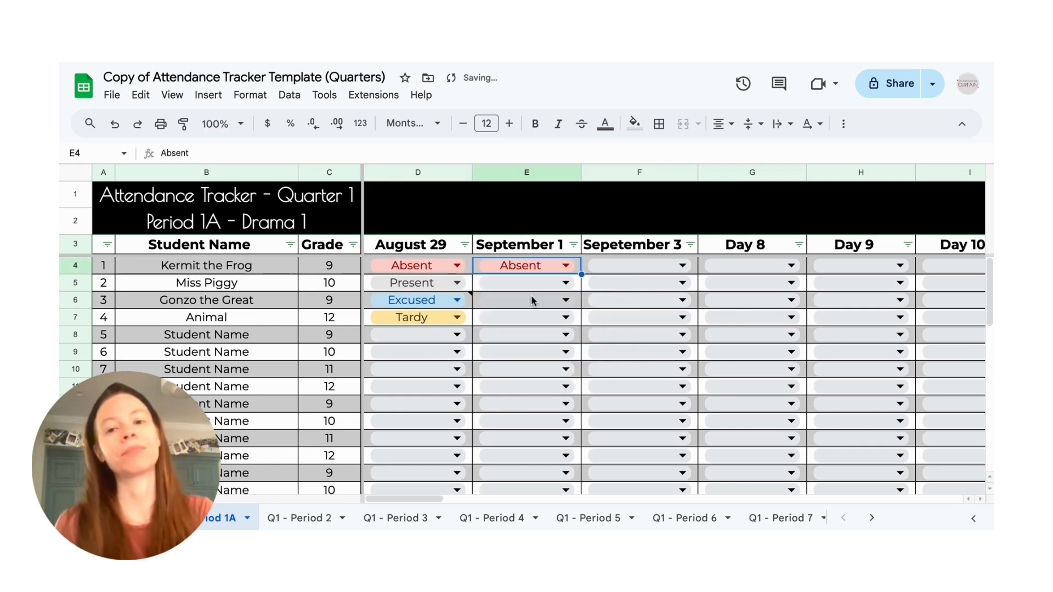
pyautogui.doubleClick(531, 286)
pyautogui.click(537, 312)
# Step: Record attendance in the "Sepetember 3" column: Kermit the Frog Absent and Gonzo the Great Present
pyautogui.doubleClick(631, 267)
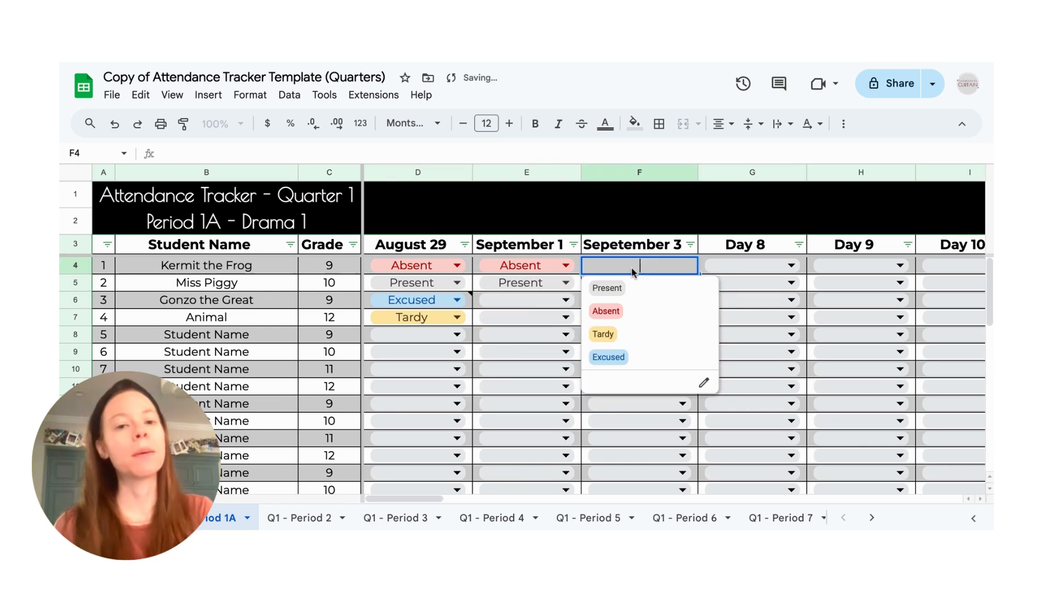
pyautogui.click(631, 310)
pyautogui.press('Down')
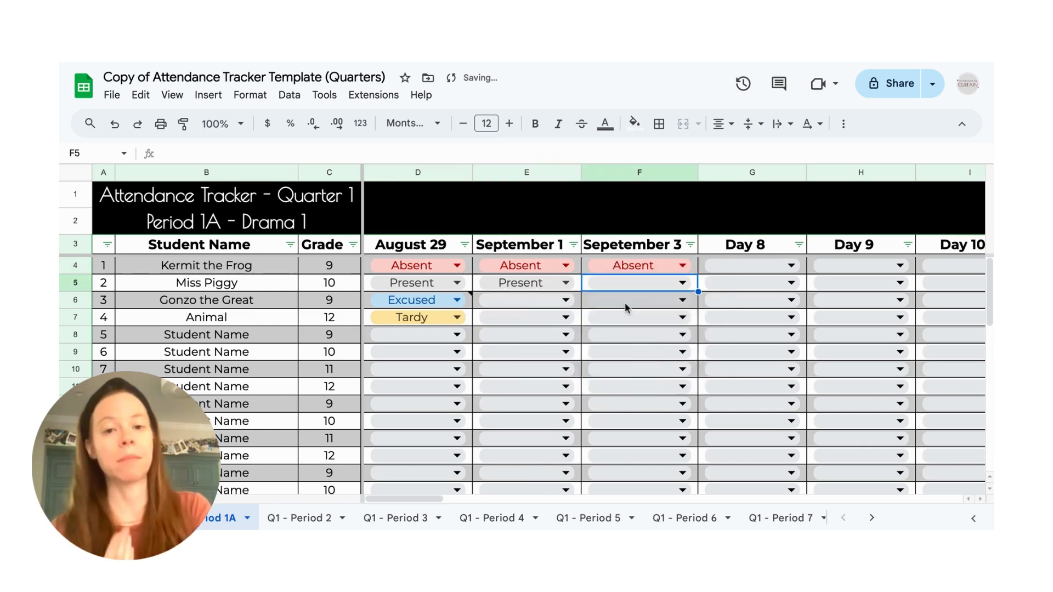
pyautogui.doubleClick(625, 305)
pyautogui.click(625, 320)
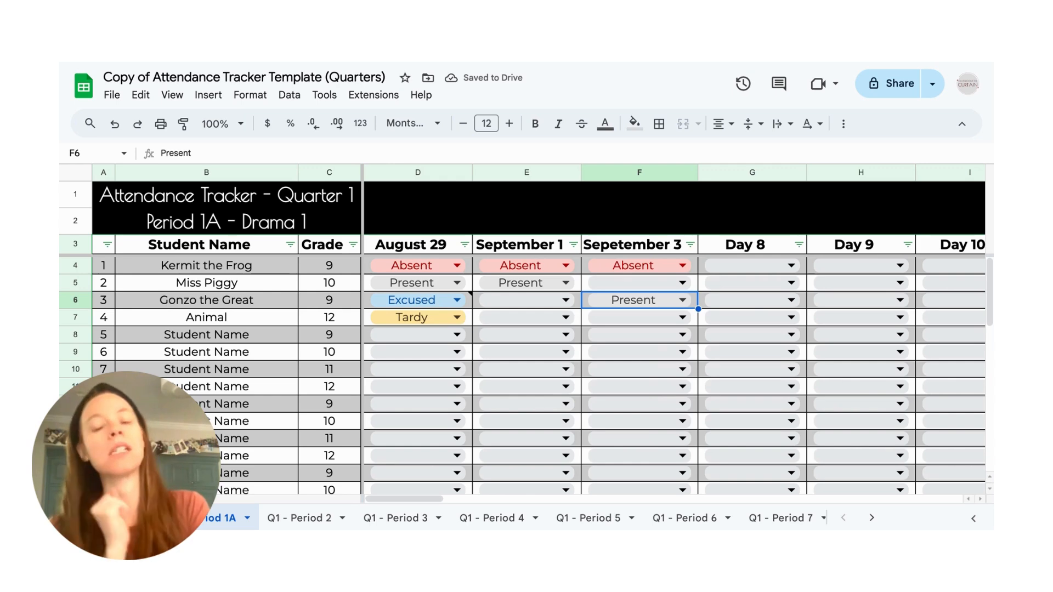
# Step: Examine the Tardy Count and Absent Count columns at the end of the Period 1A sheet and the formulas behind the counts
pyautogui.hscroll(10, 675, 356)
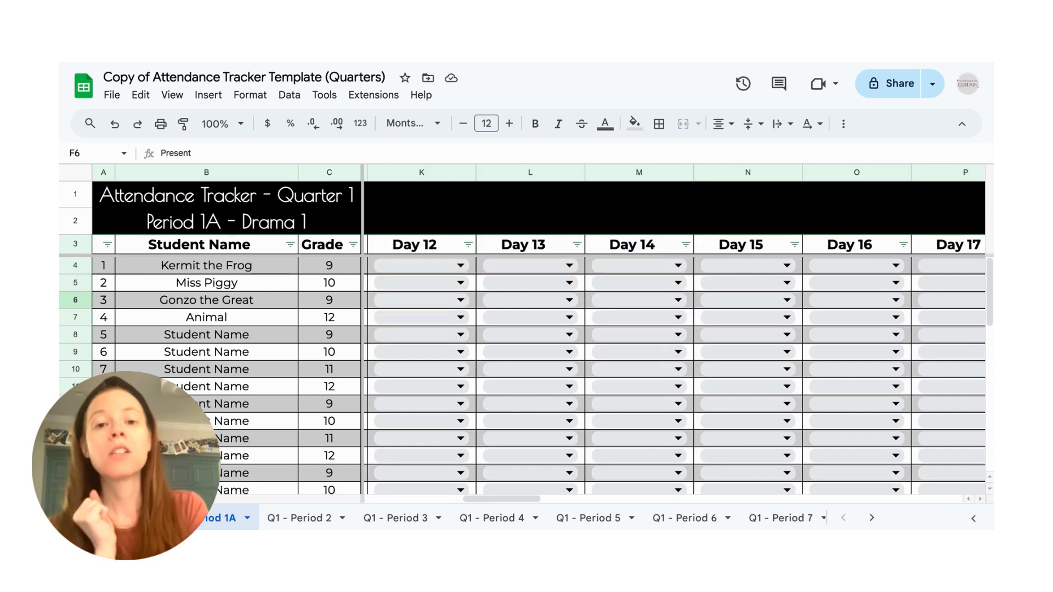
pyautogui.hscroll(14, 674, 357)
pyautogui.hscroll(10, 675, 356)
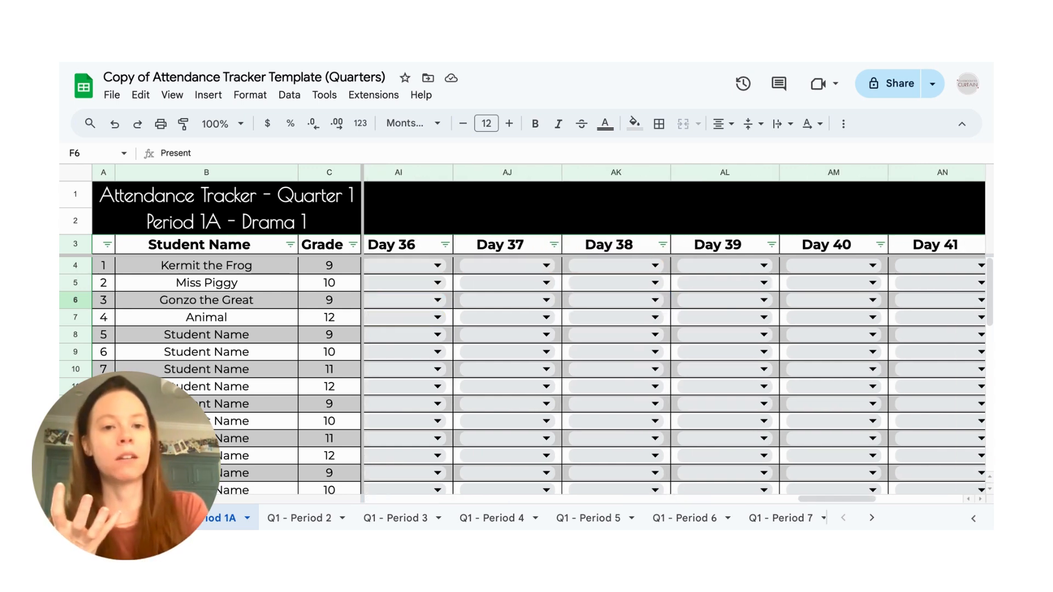
pyautogui.hscroll(8, 675, 356)
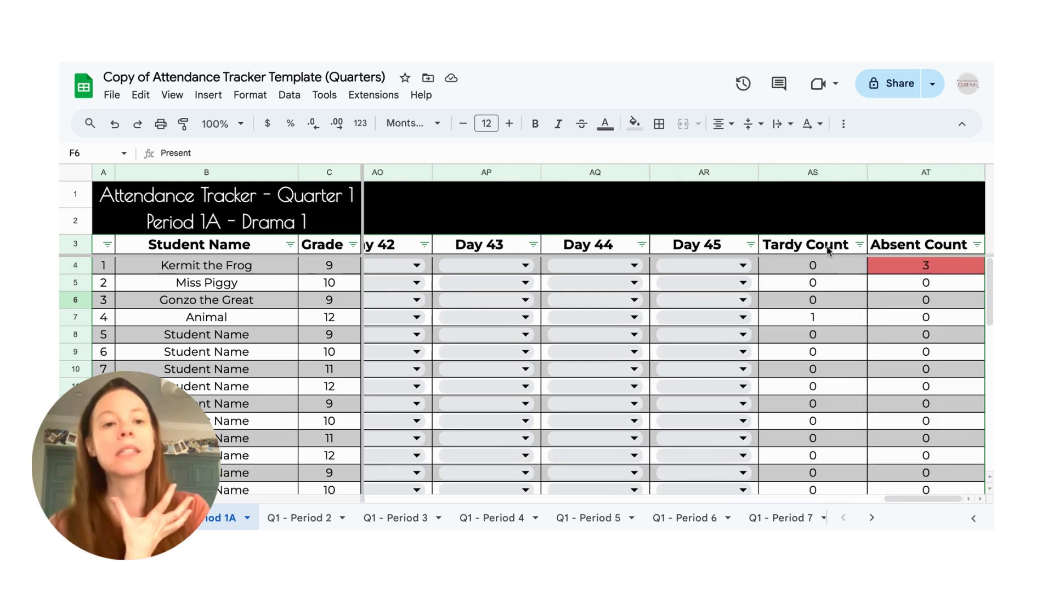
pyautogui.click(835, 266)
pyautogui.moveTo(834, 267); pyautogui.dragTo(937, 402)
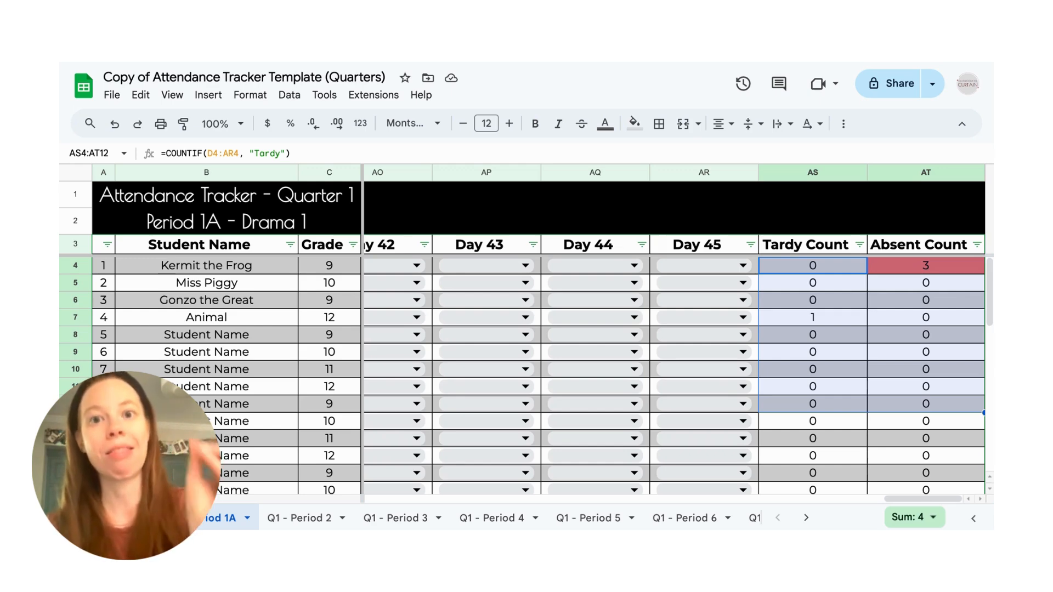
pyautogui.click(909, 367)
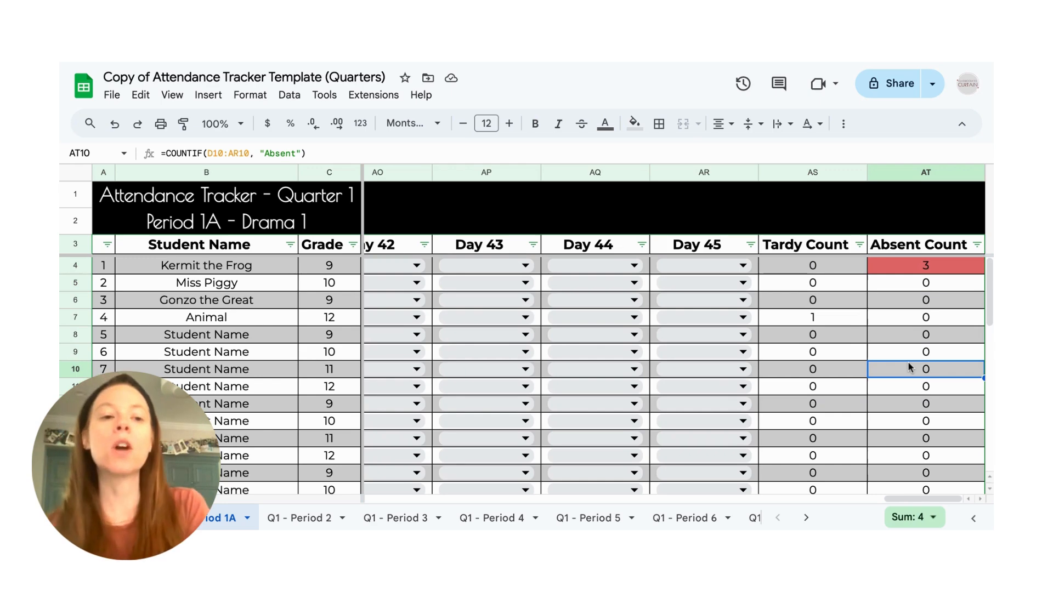
pyautogui.click(926, 267)
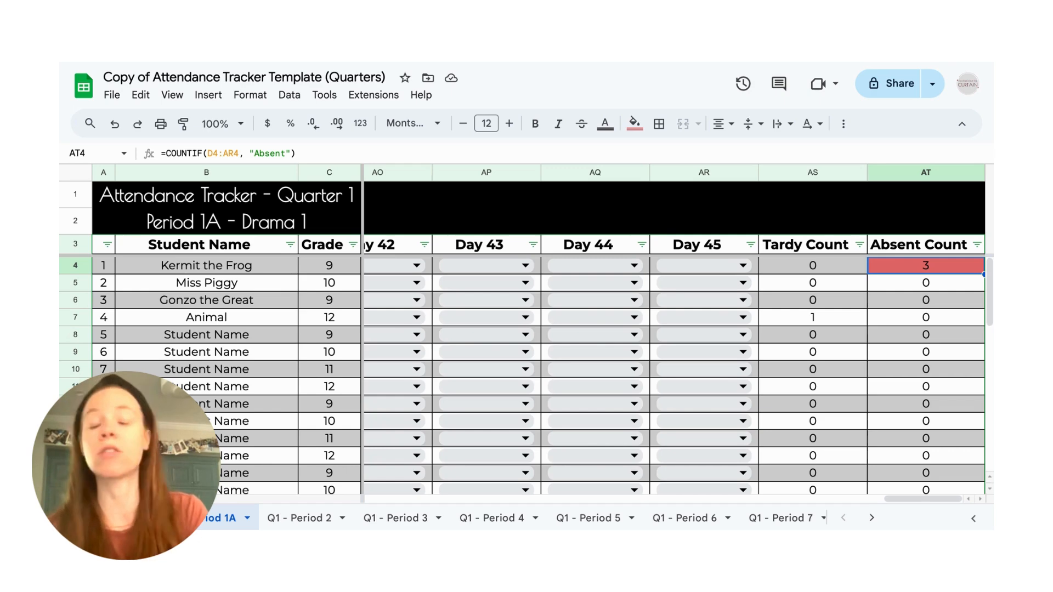
pyautogui.click(698, 283)
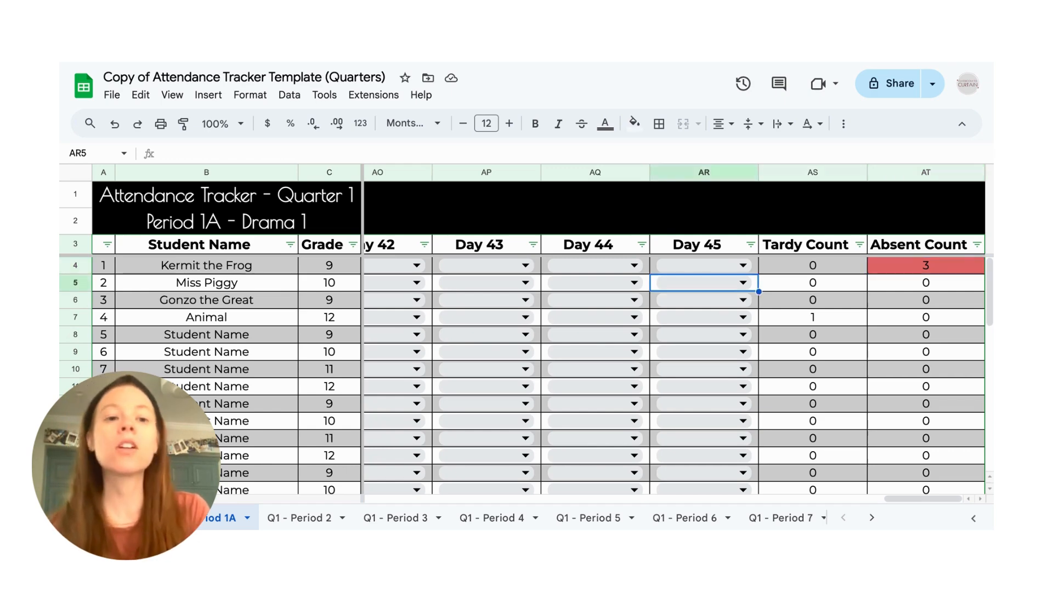
pyautogui.click(812, 282)
pyautogui.click(813, 318)
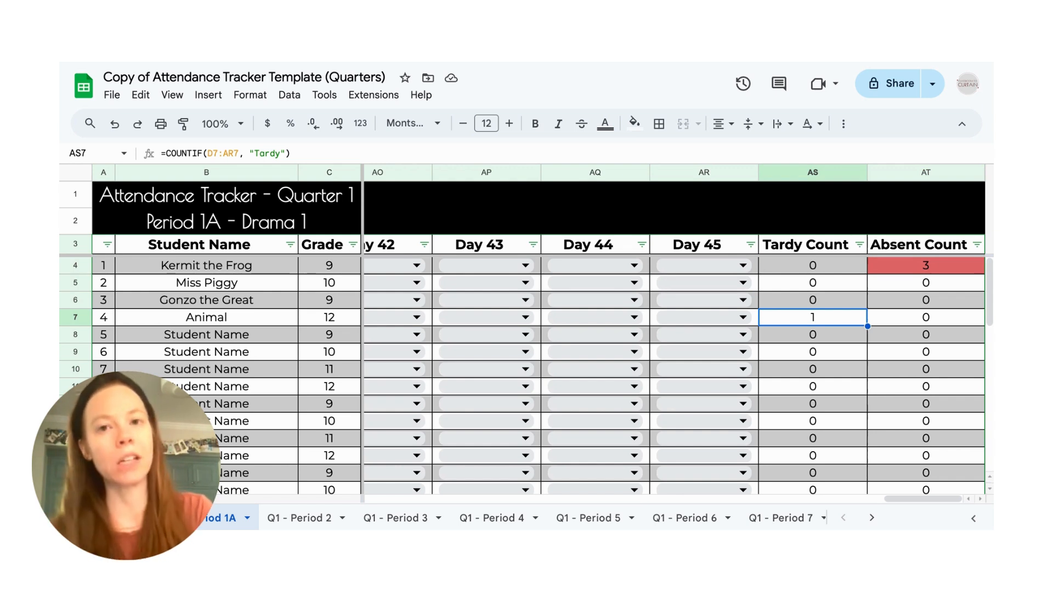
# Step: Record September 1 attendance for Gonzo the Great and Animal, marking both Absent
pyautogui.hscroll(-4, 877, 335)
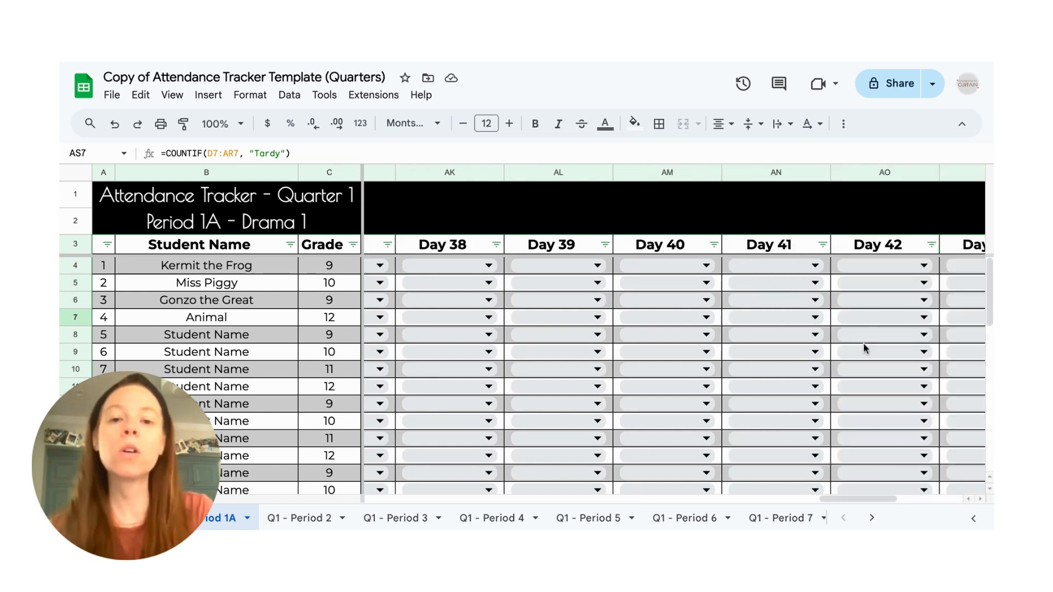
pyautogui.hscroll(-8, 864, 348)
pyautogui.hscroll(-10, 864, 348)
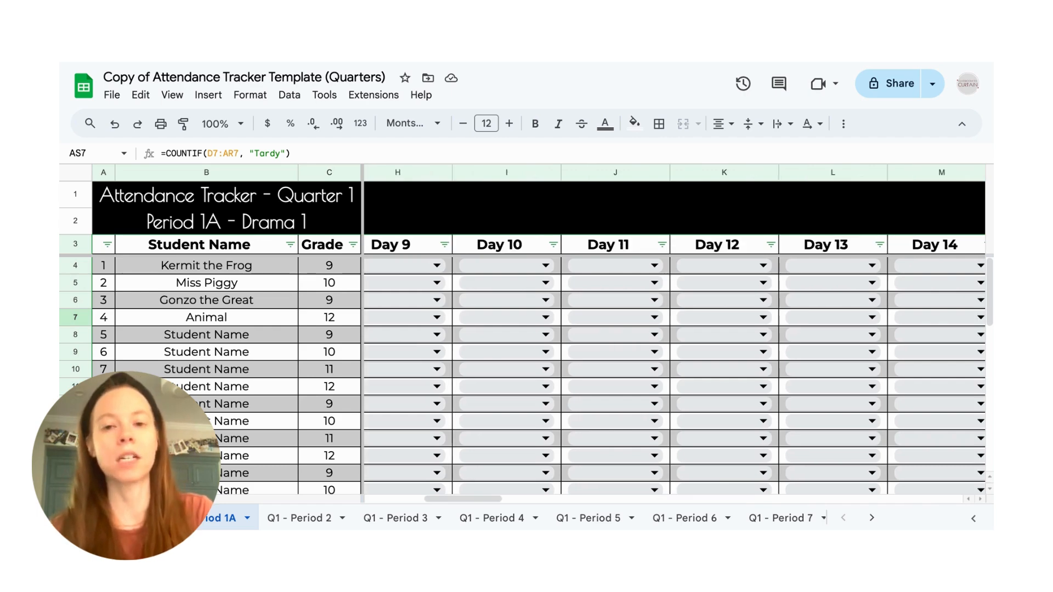
pyautogui.hscroll(-2, 429, 247)
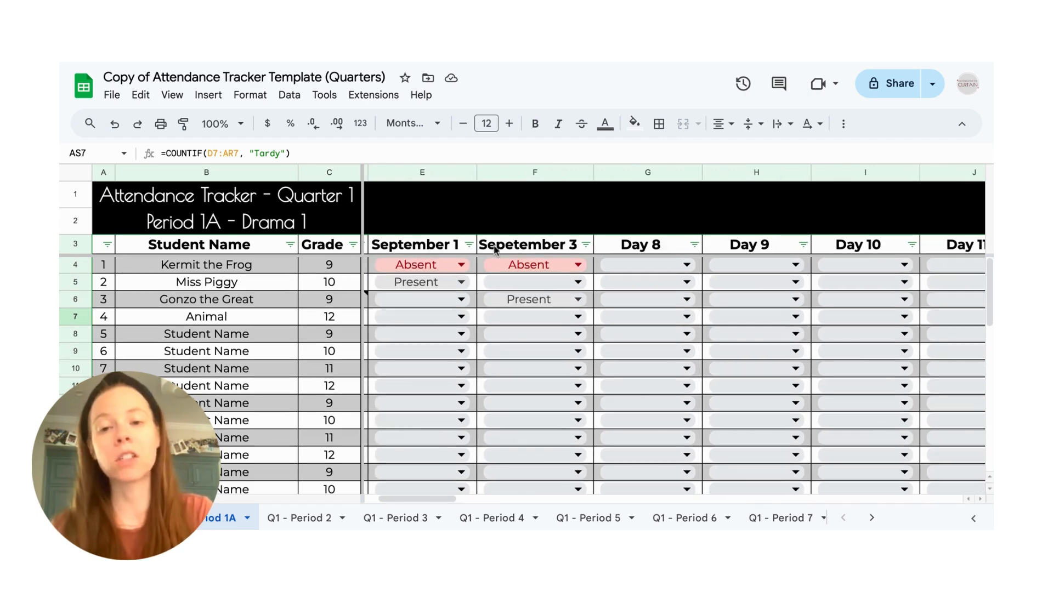
pyautogui.scroll(-9, 494, 249)
pyautogui.hscroll(-1, 494, 250)
pyautogui.scroll(2, 494, 250)
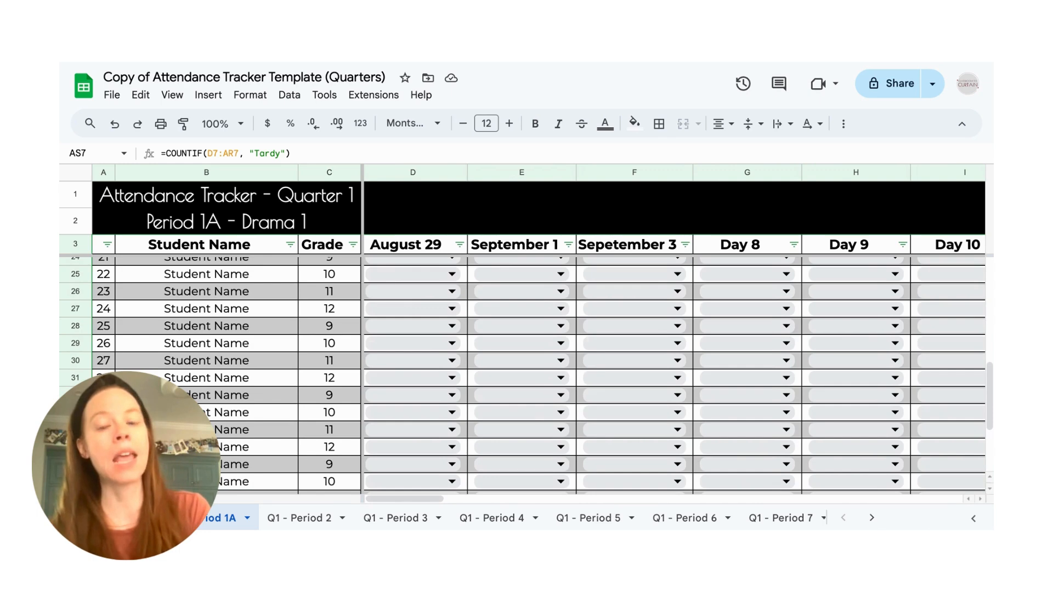
pyautogui.scroll(7, 431, 264)
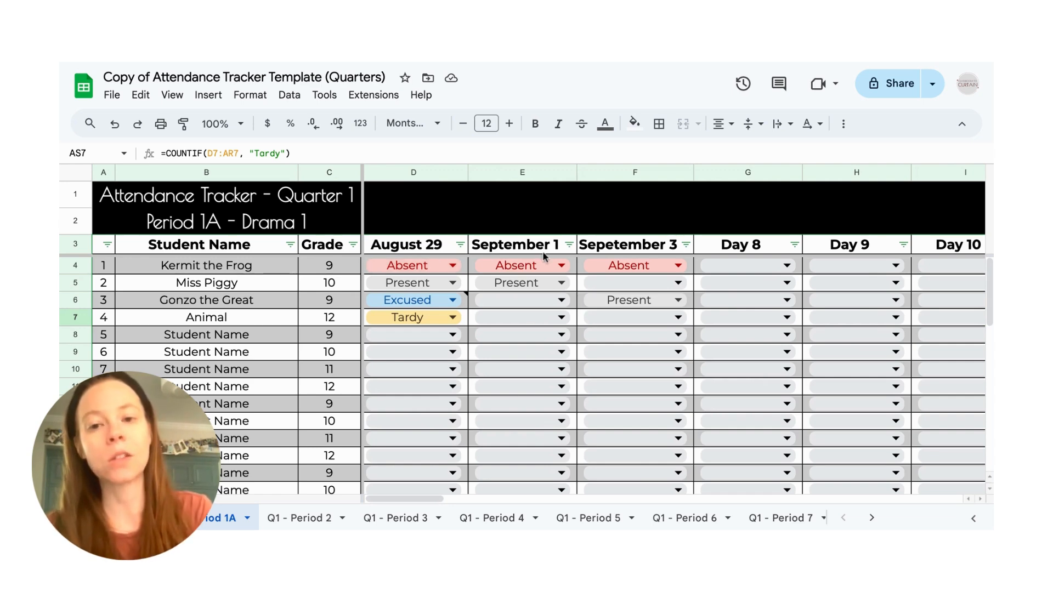
pyautogui.click(531, 303)
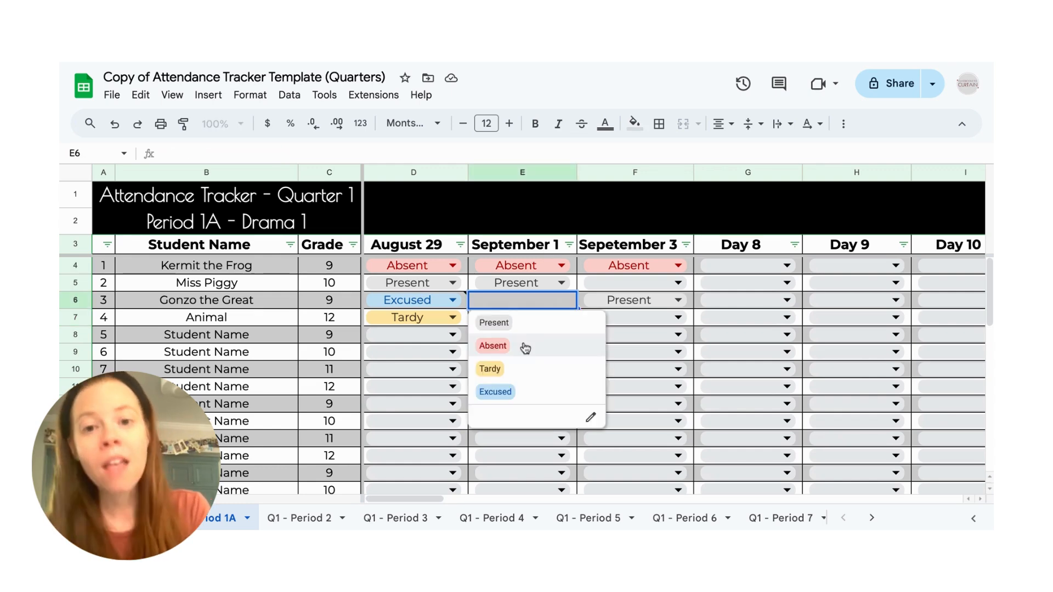
pyautogui.click(525, 346)
pyautogui.click(509, 324)
pyautogui.click(509, 367)
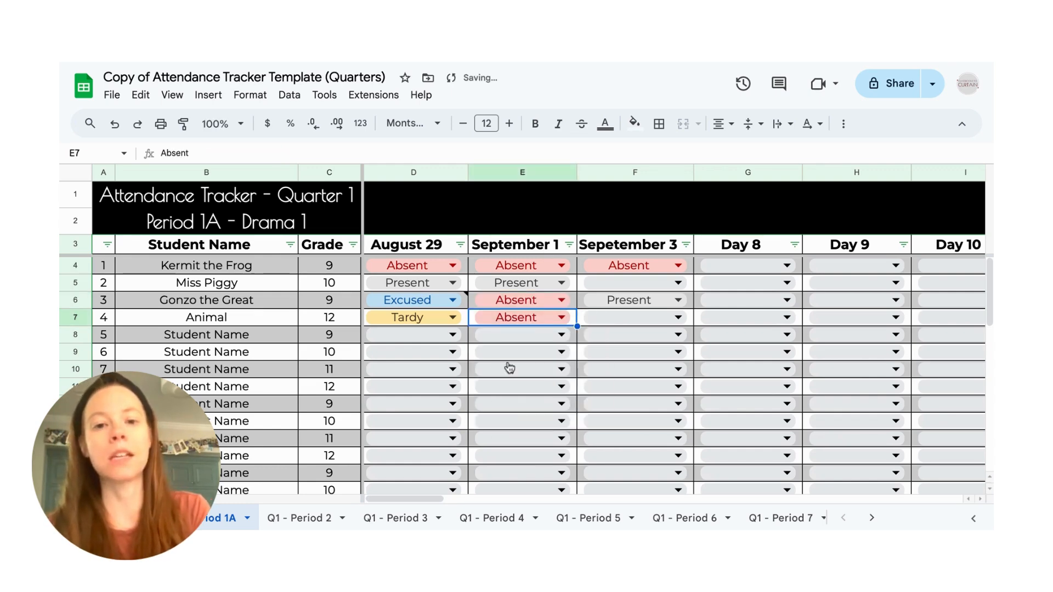
# Step: Filter the September 1 column by value to show only students marked Absent
pyautogui.click(568, 245)
pyautogui.scroll(-2, 403, 420)
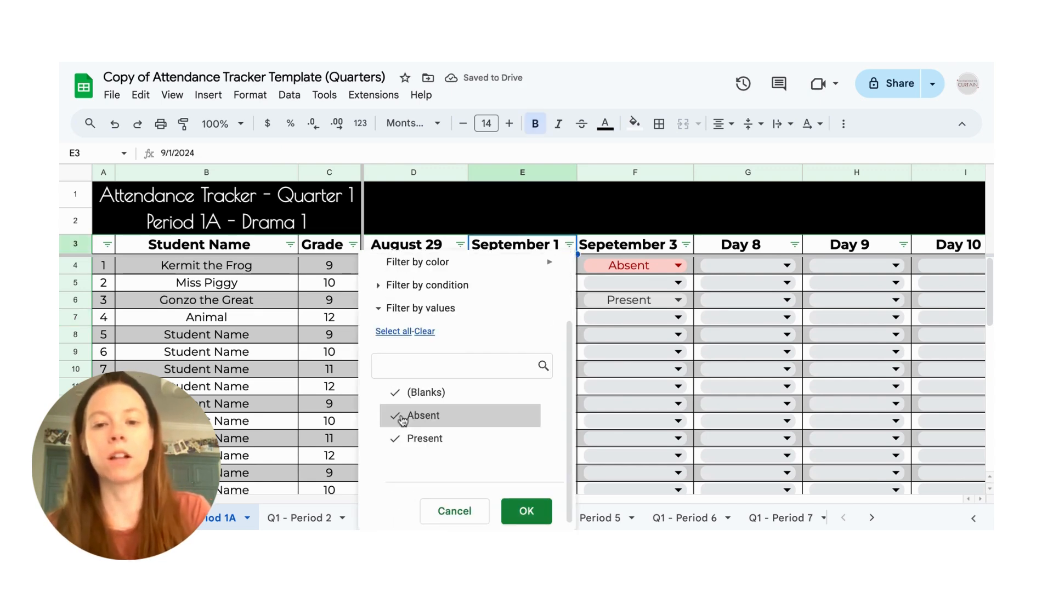
pyautogui.click(419, 397)
pyautogui.click(428, 439)
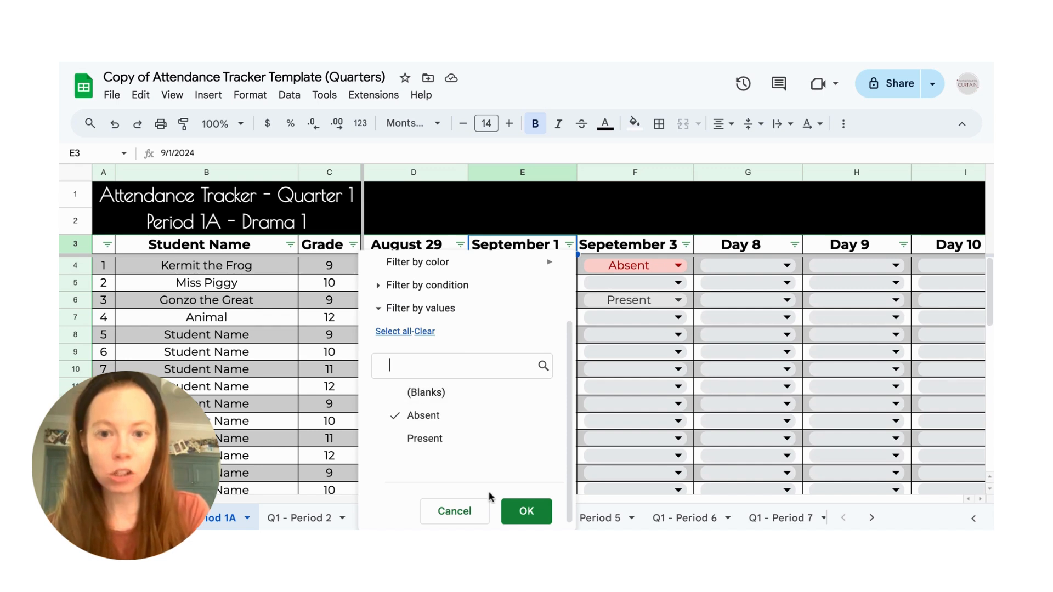
pyautogui.click(518, 514)
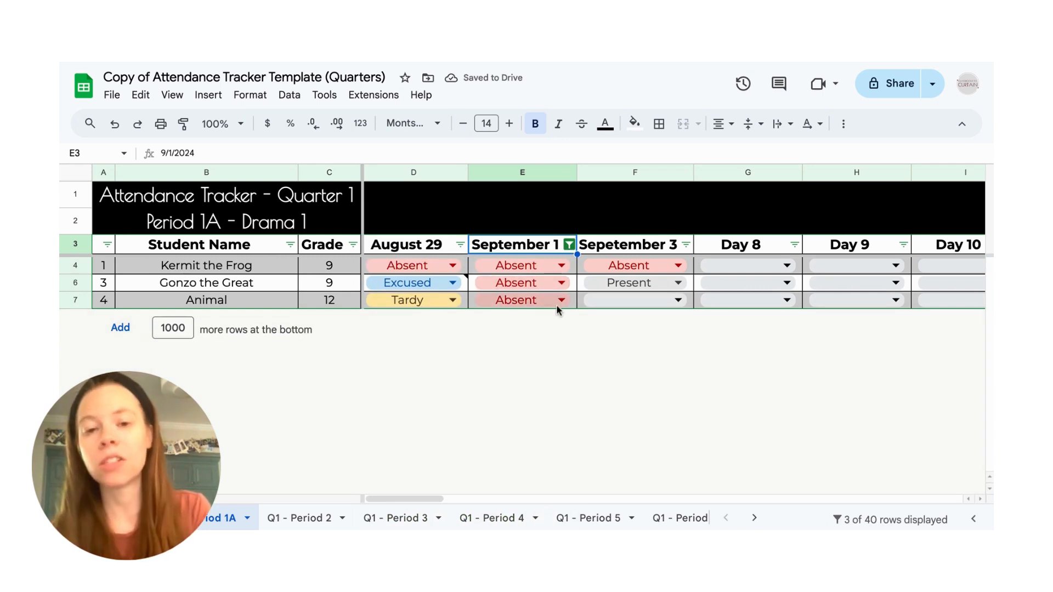
# Step: Restore all rows by including the blank and Present values in the September 1 filter again
pyautogui.click(570, 245)
pyautogui.scroll(-1, 489, 409)
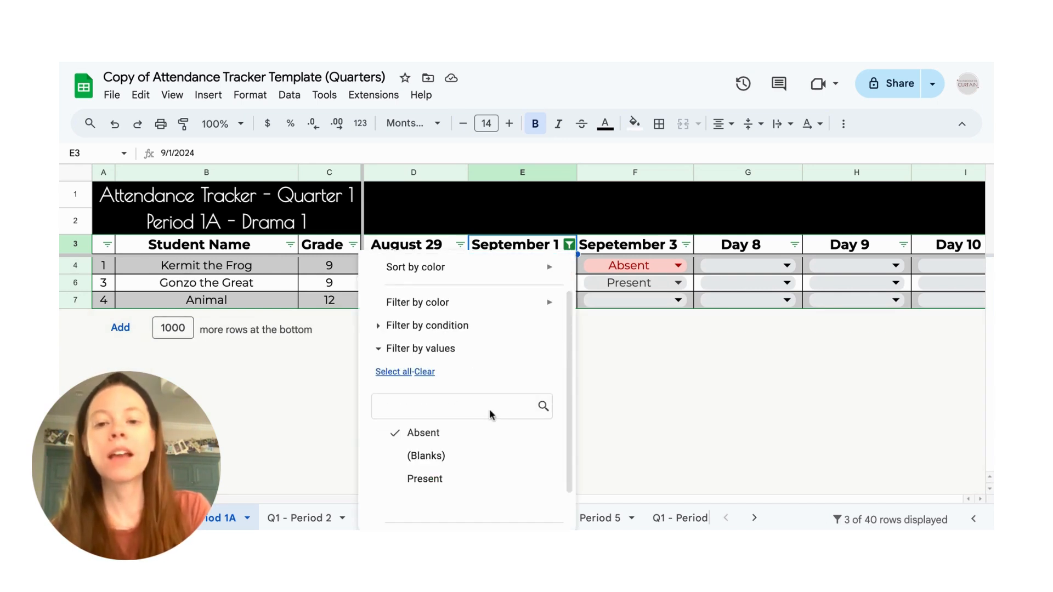
pyautogui.scroll(-1, 489, 409)
pyautogui.click(483, 416)
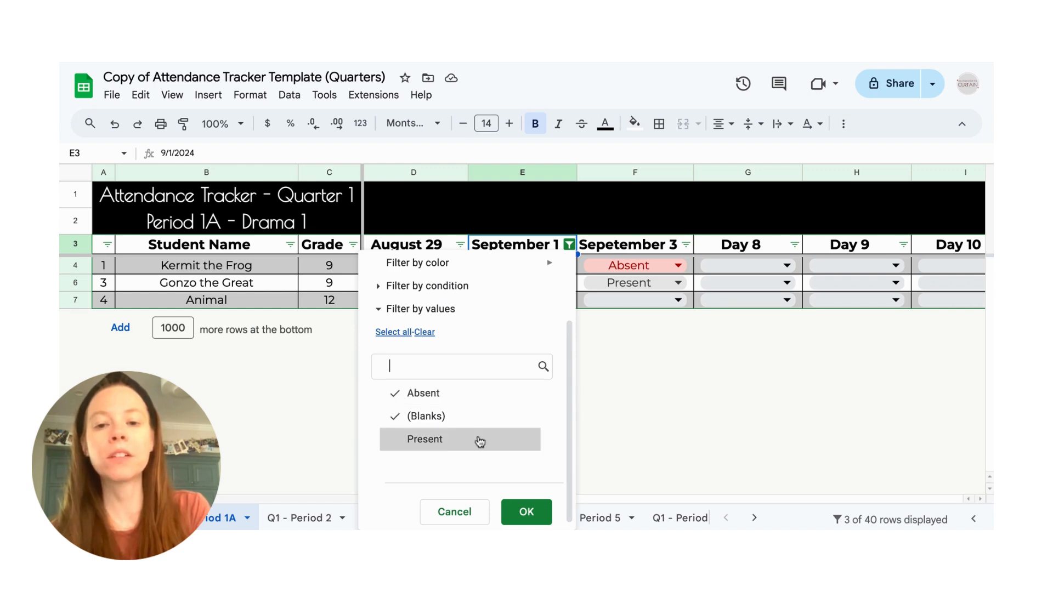
pyautogui.click(480, 442)
pyautogui.click(527, 515)
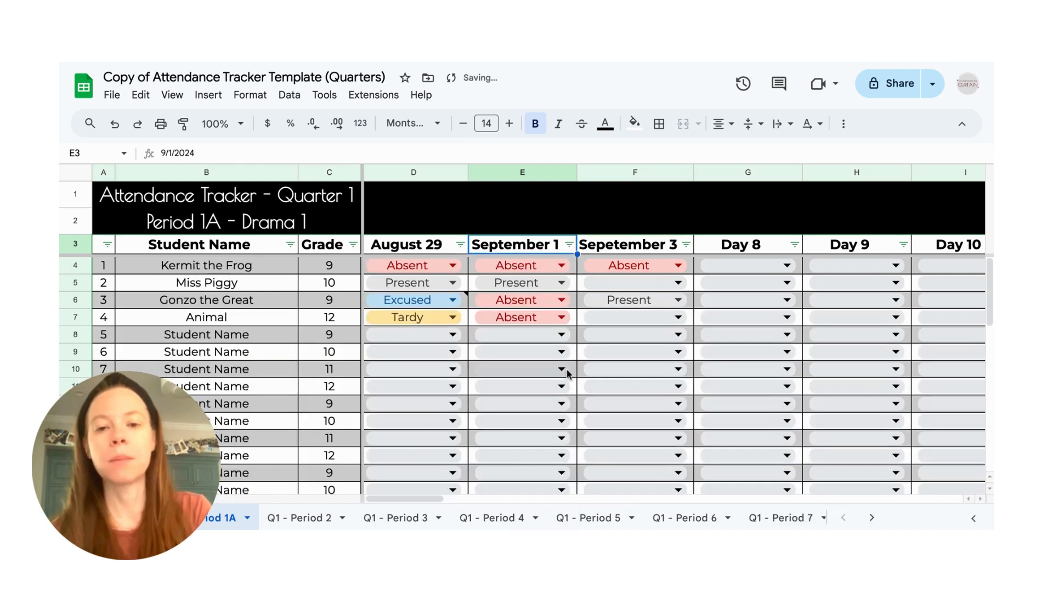
# Step: Filter the Grade column by value to show only grade 9 students
pyautogui.hscroll(-1, 567, 375)
pyautogui.click(353, 244)
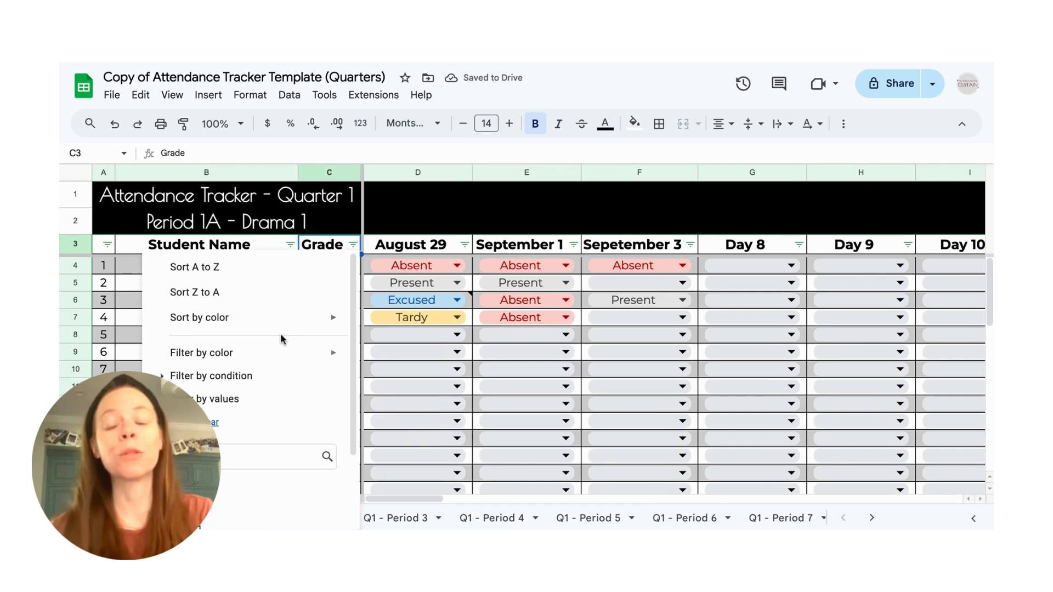
pyautogui.scroll(-2, 261, 391)
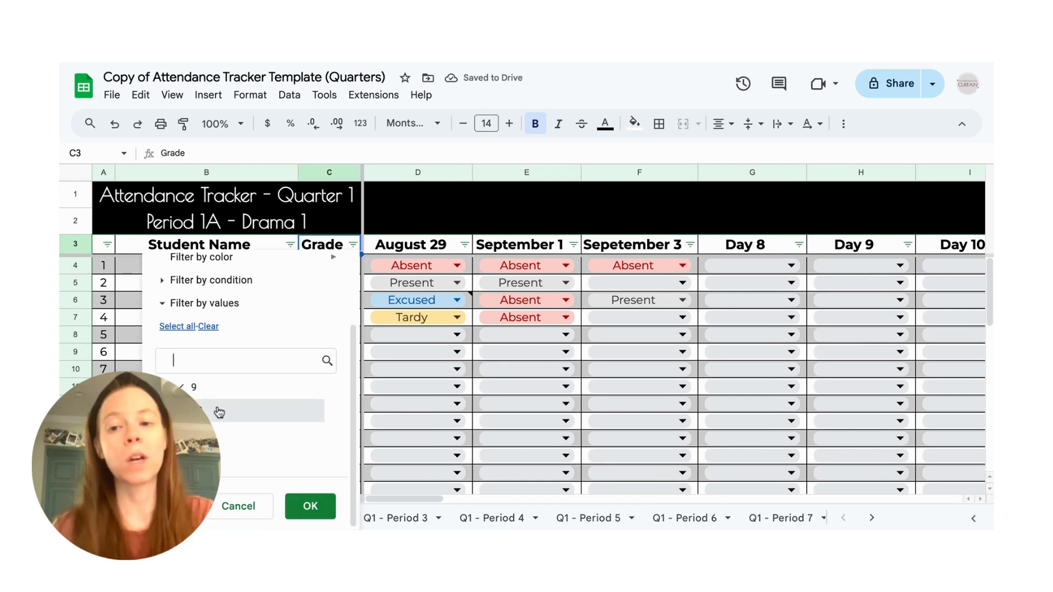
pyautogui.click(308, 509)
# Step: Include grades 10, 11 and 12 in the Grade filter again to show the full roster
pyautogui.click(353, 245)
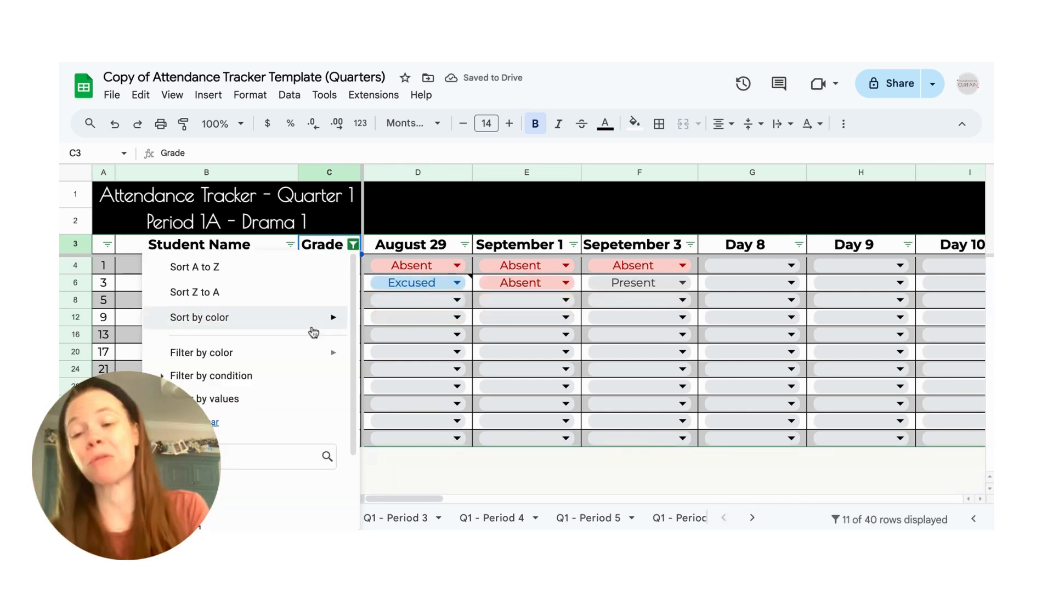
pyautogui.scroll(-1, 223, 466)
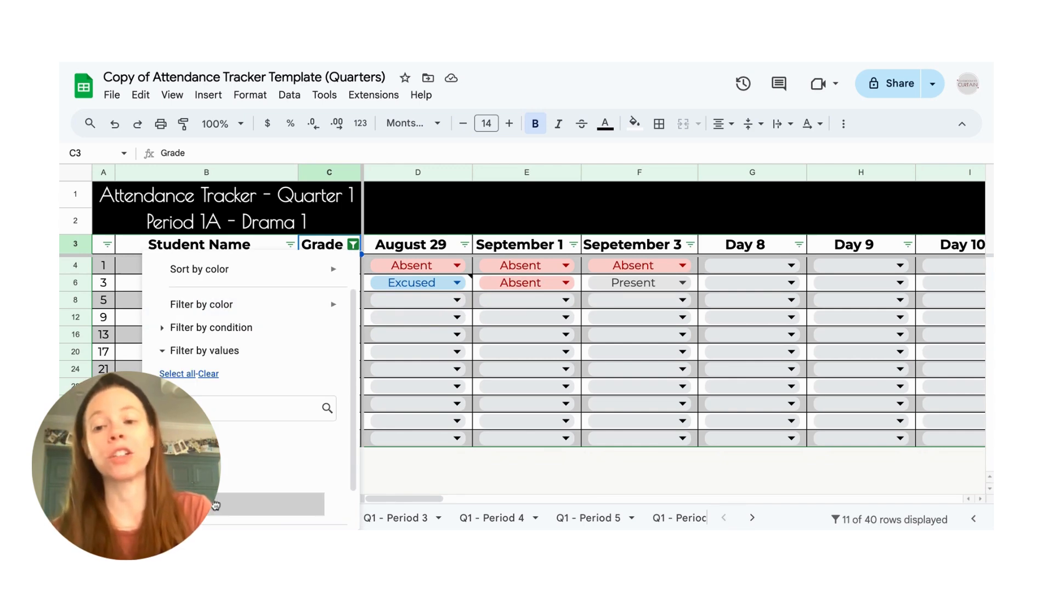
pyautogui.scroll(-1, 216, 505)
pyautogui.click(303, 510)
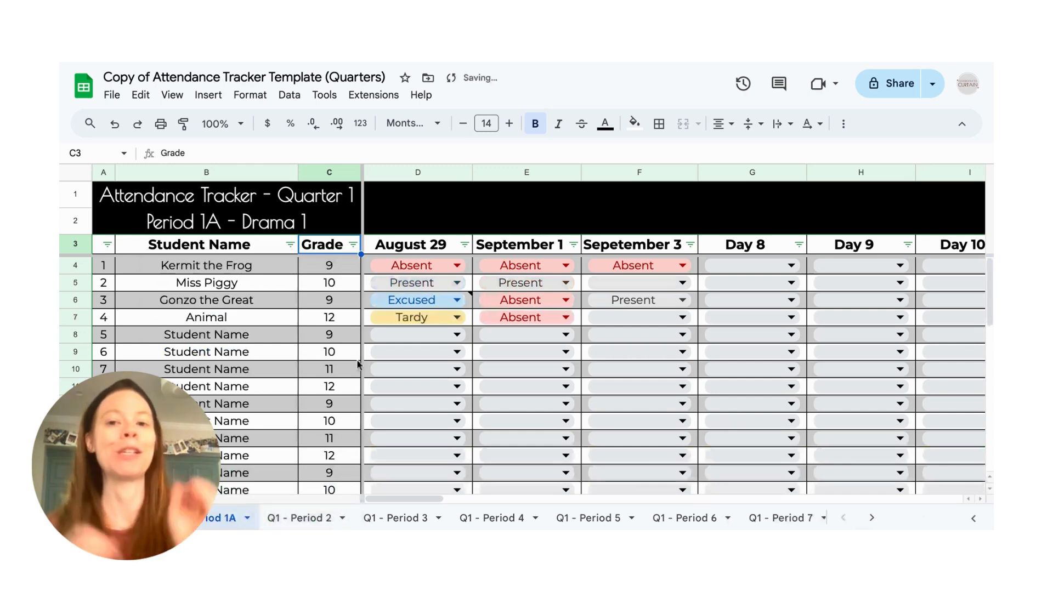
# Step: Filter the Grade column to exclude grade 12 and check the remaining grade 9, 10 and 11 students
pyautogui.click(354, 245)
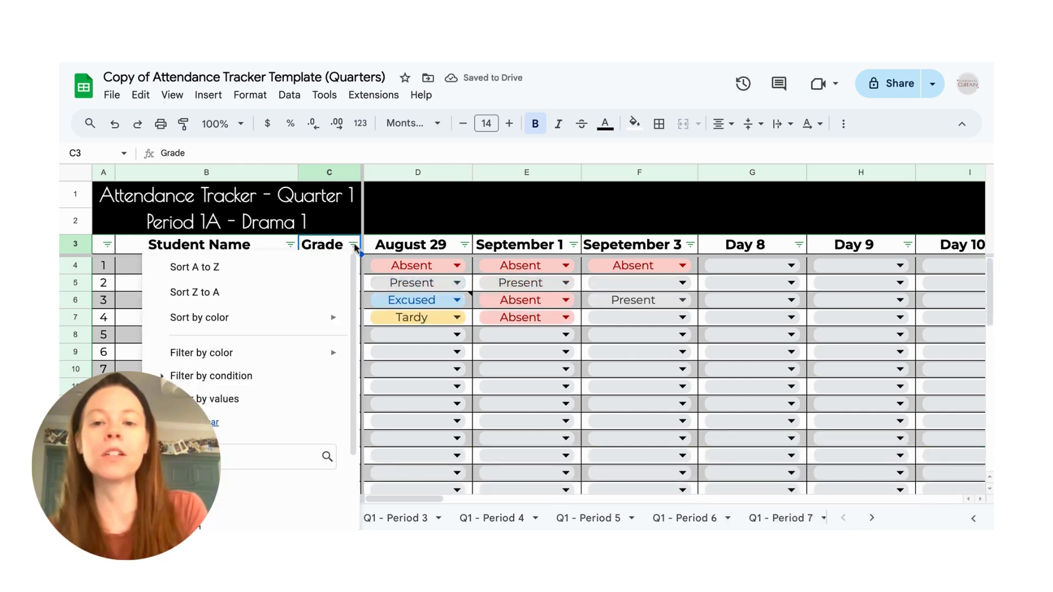
pyautogui.scroll(-2, 288, 446)
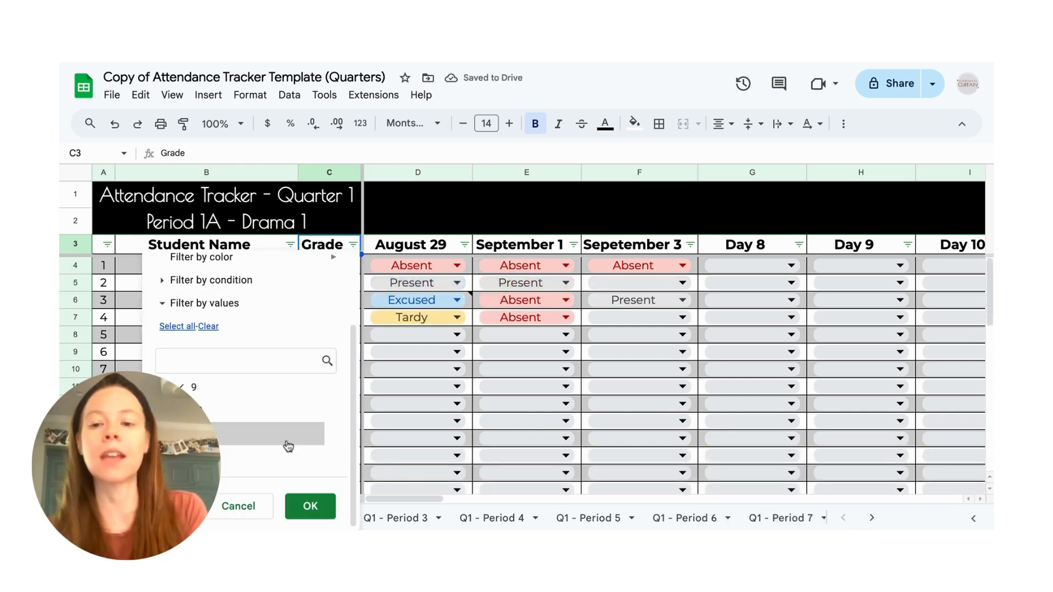
pyautogui.click(303, 508)
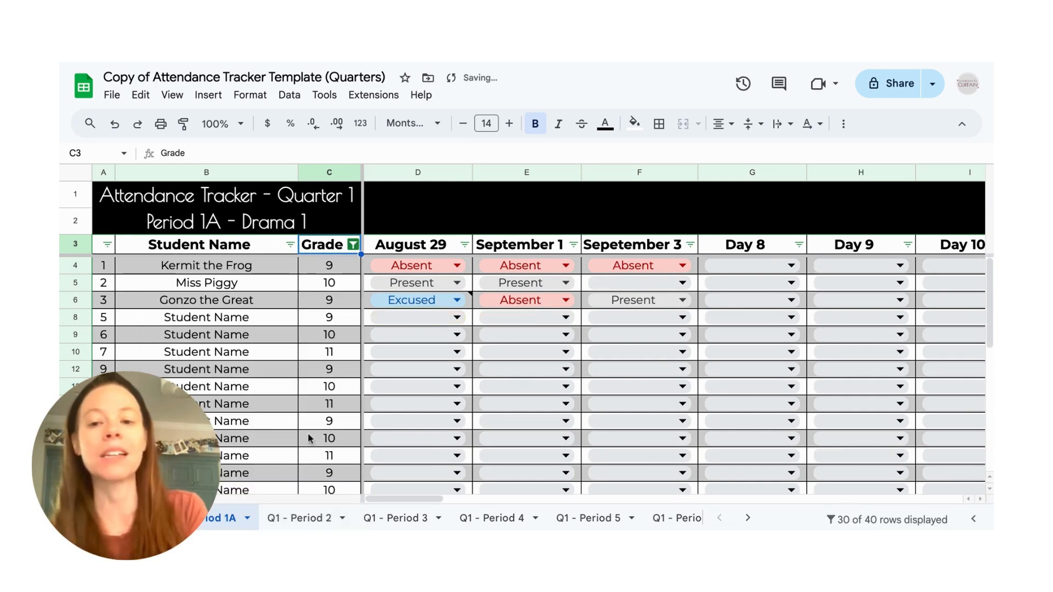
pyautogui.scroll(-5, 309, 438)
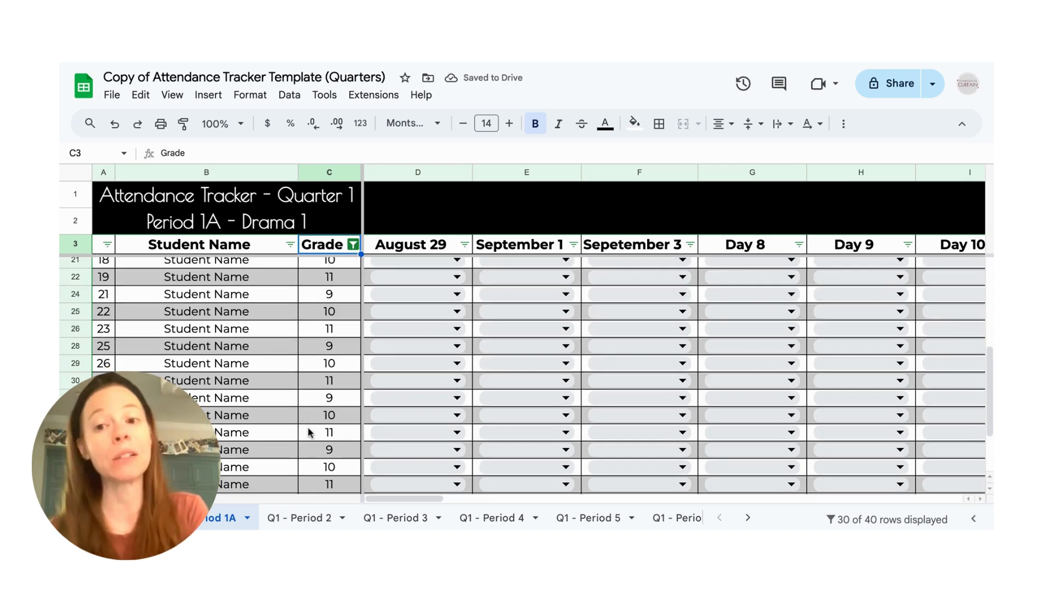
pyautogui.scroll(5, 350, 263)
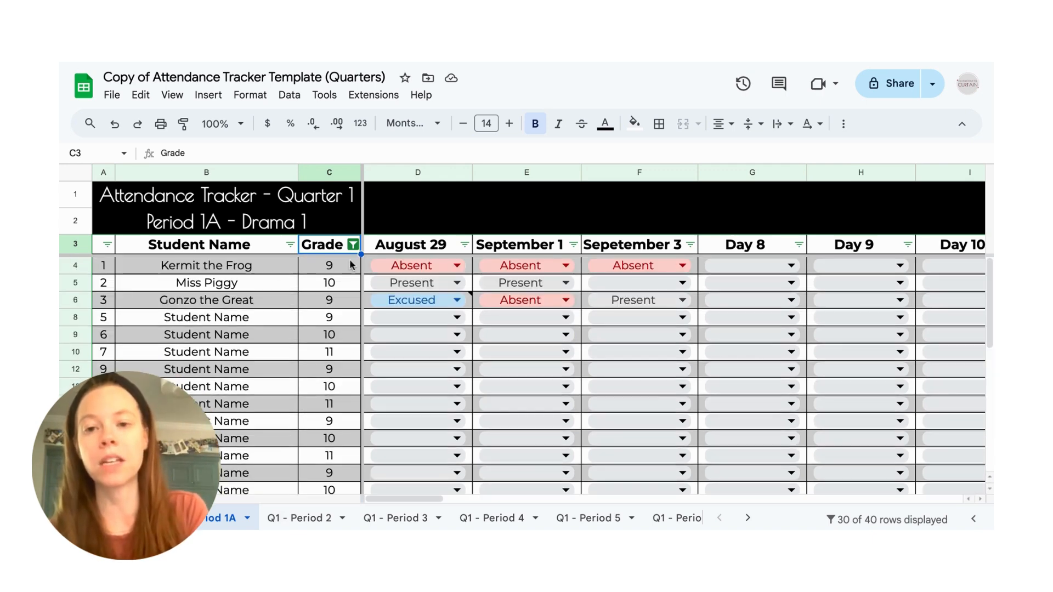
# Step: Include grade 12 in the Grade filter again so every student is listed
pyautogui.click(353, 244)
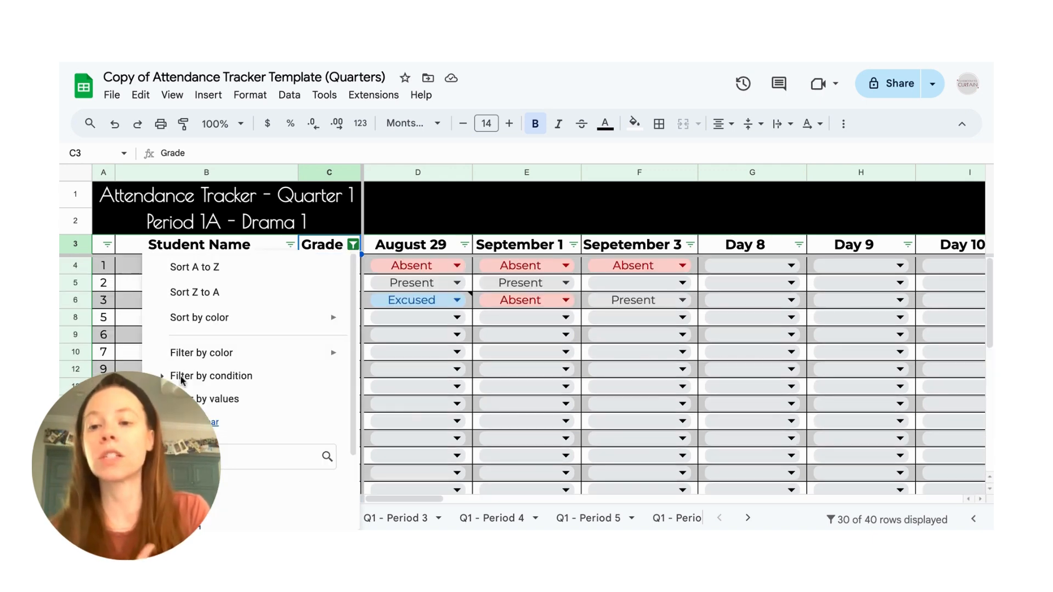
pyautogui.scroll(-2, 182, 380)
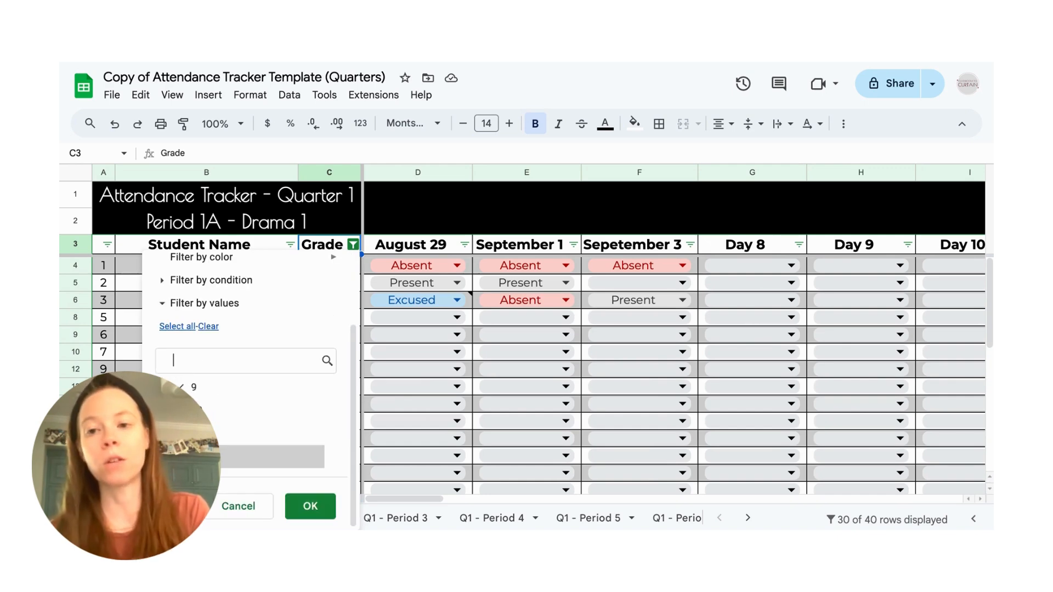
pyautogui.moveTo(219, 264)
pyautogui.click(311, 506)
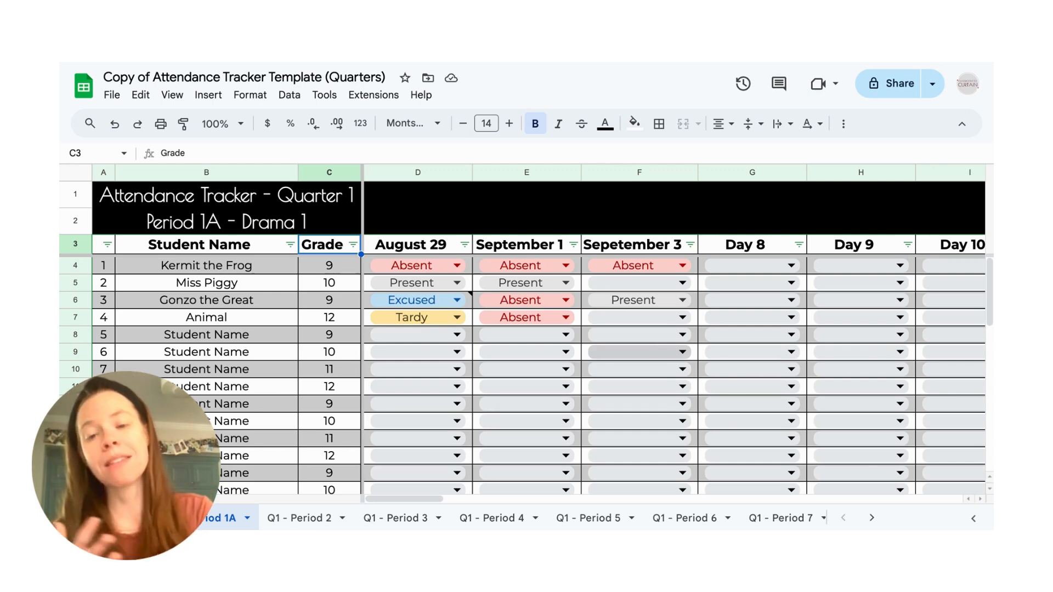
# Step: Change the "Attendance Tracker - Quarter 1" title font to Playfair Display and widen the Grade column so the title fits
pyautogui.click(79, 204)
pyautogui.keyDown('shift'); pyautogui.click(83, 221); pyautogui.keyUp('shift')
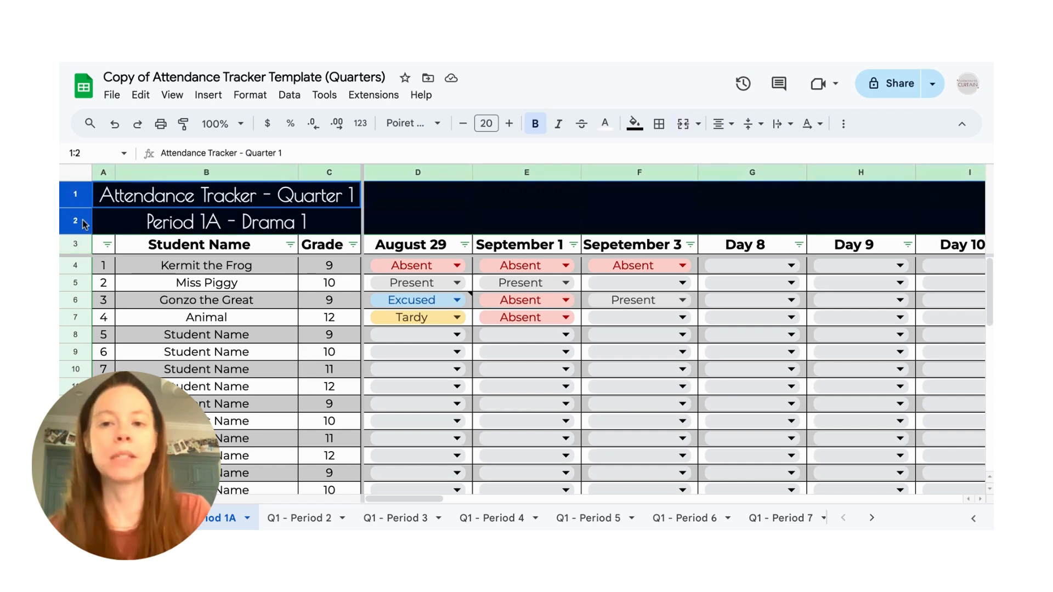
pyautogui.click(192, 202)
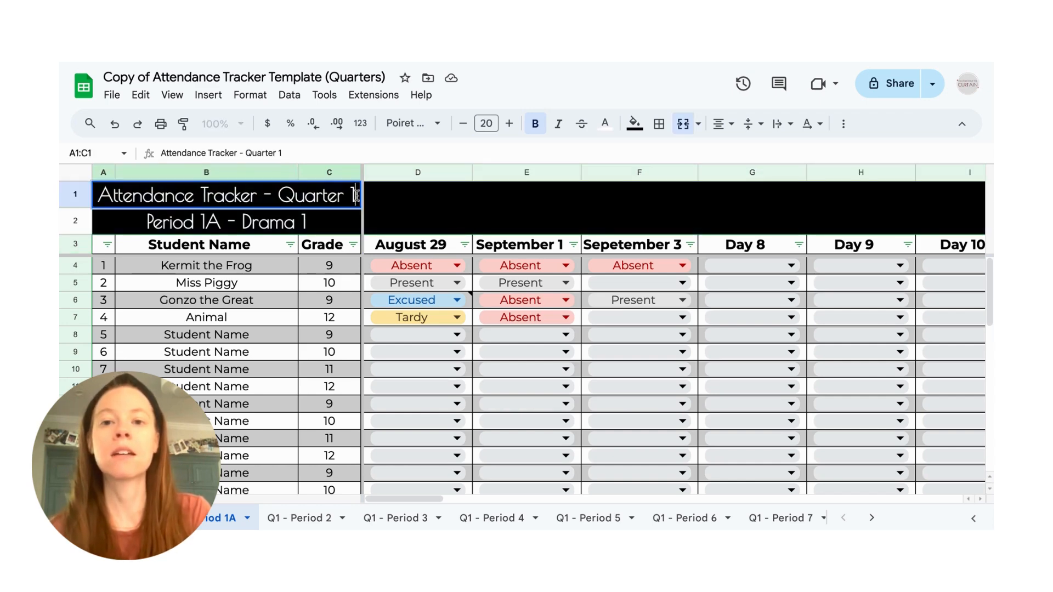
pyautogui.moveTo(356, 195); pyautogui.dragTo(101, 193)
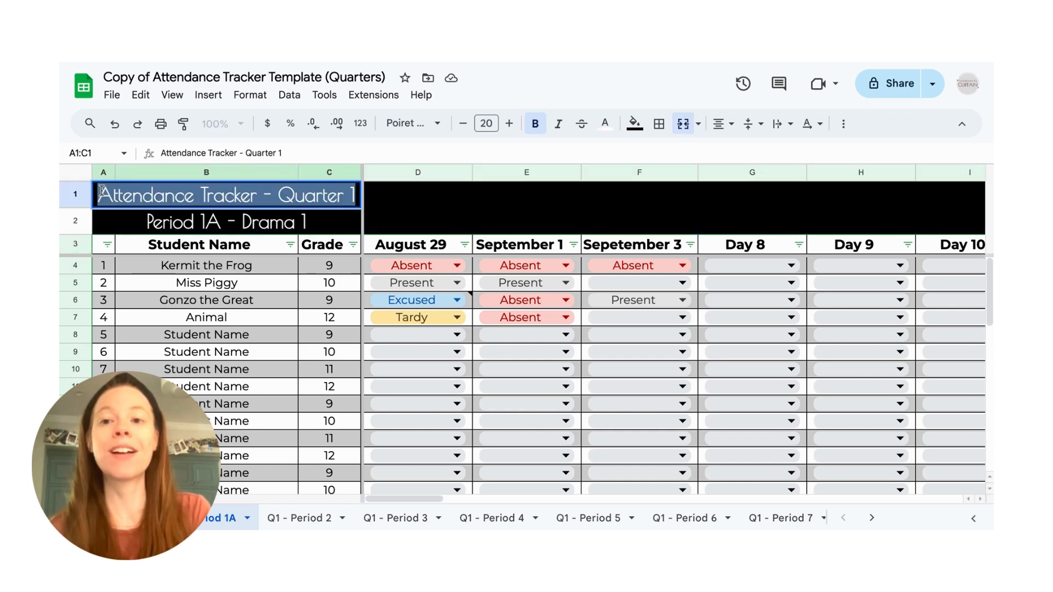
pyautogui.click(427, 124)
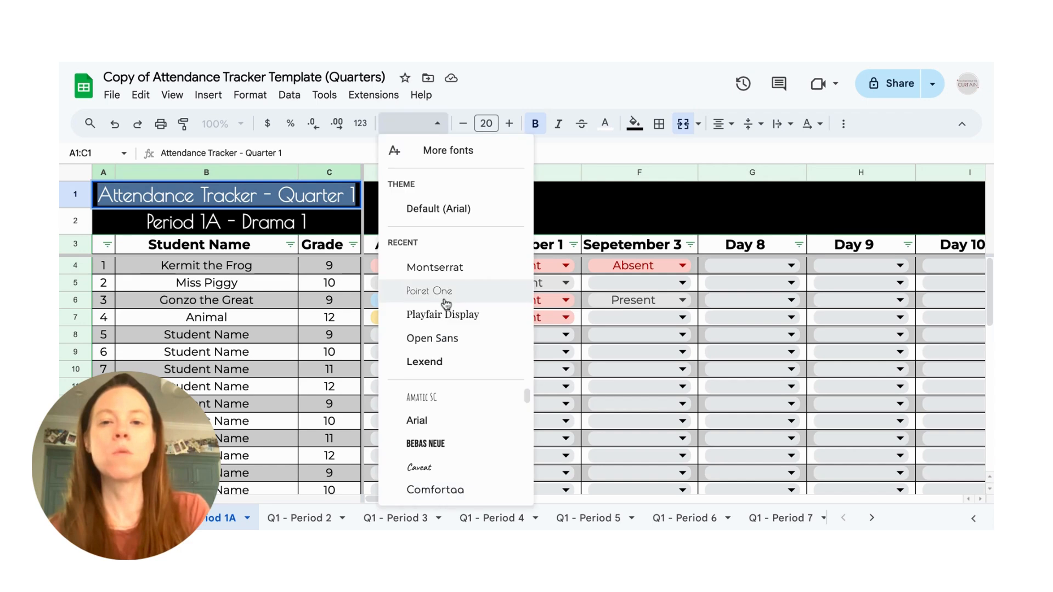
pyautogui.click(445, 315)
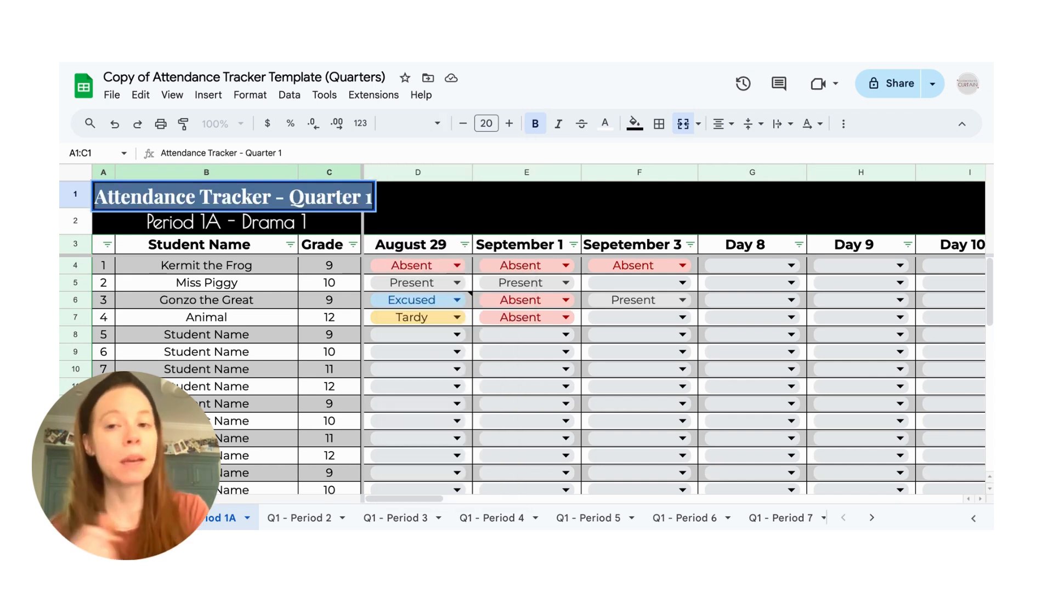
pyautogui.click(329, 172)
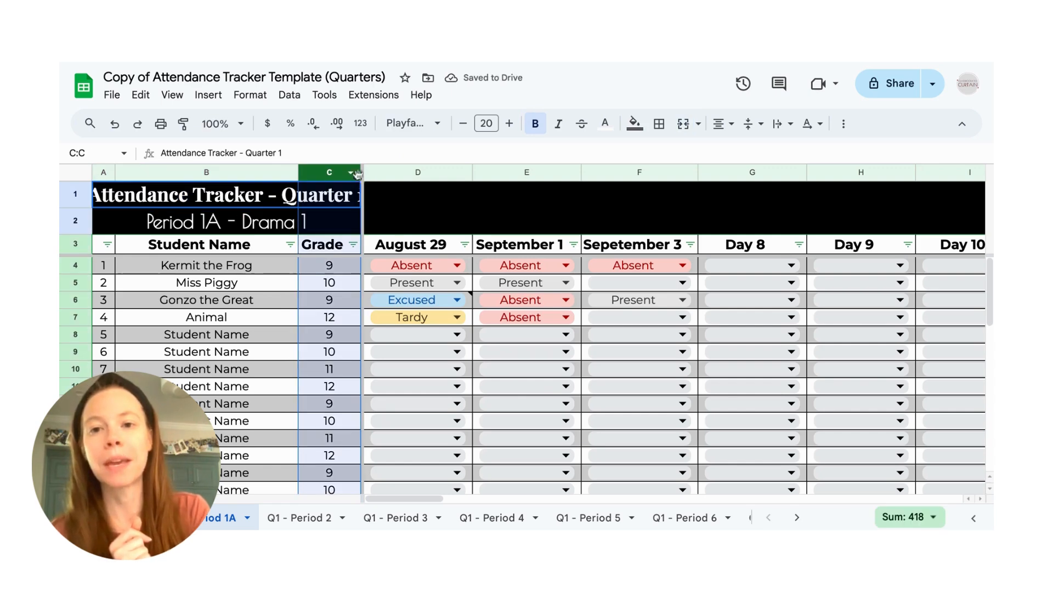
pyautogui.moveTo(359, 173); pyautogui.dragTo(383, 172)
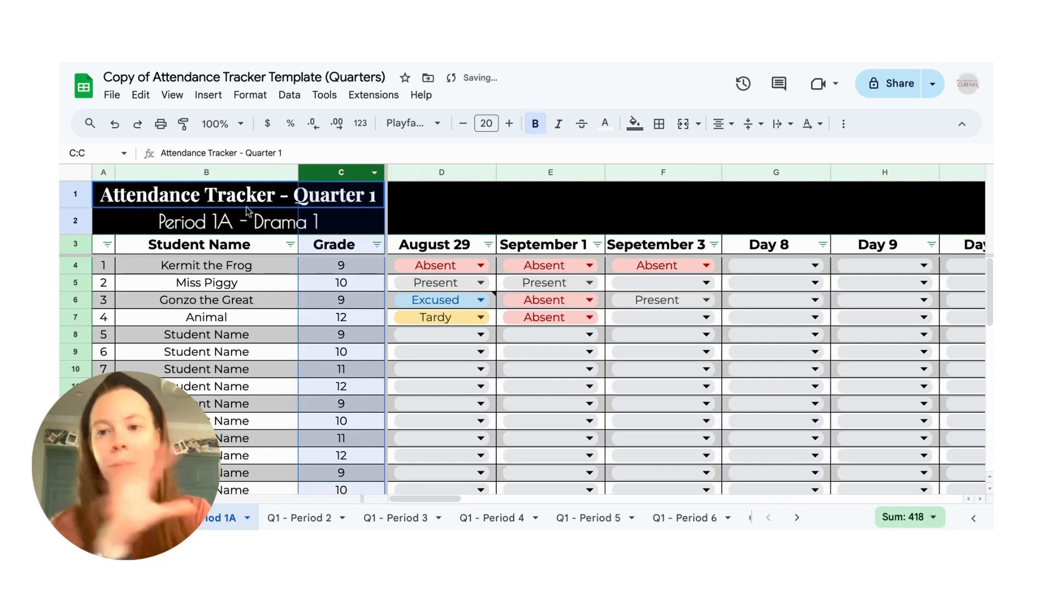
pyautogui.click(181, 225)
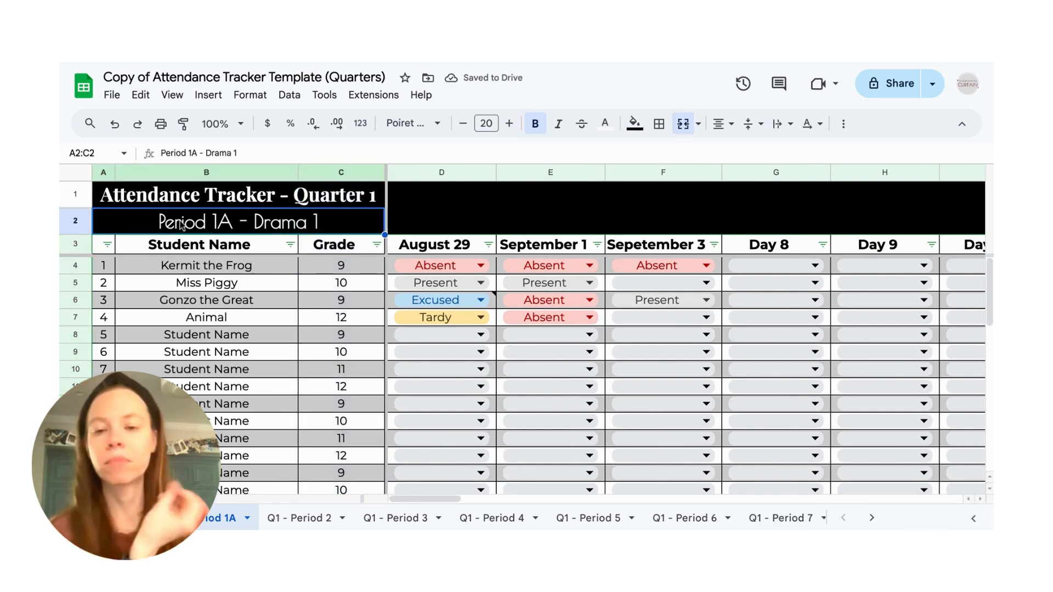
pyautogui.scroll(-1, 189, 271)
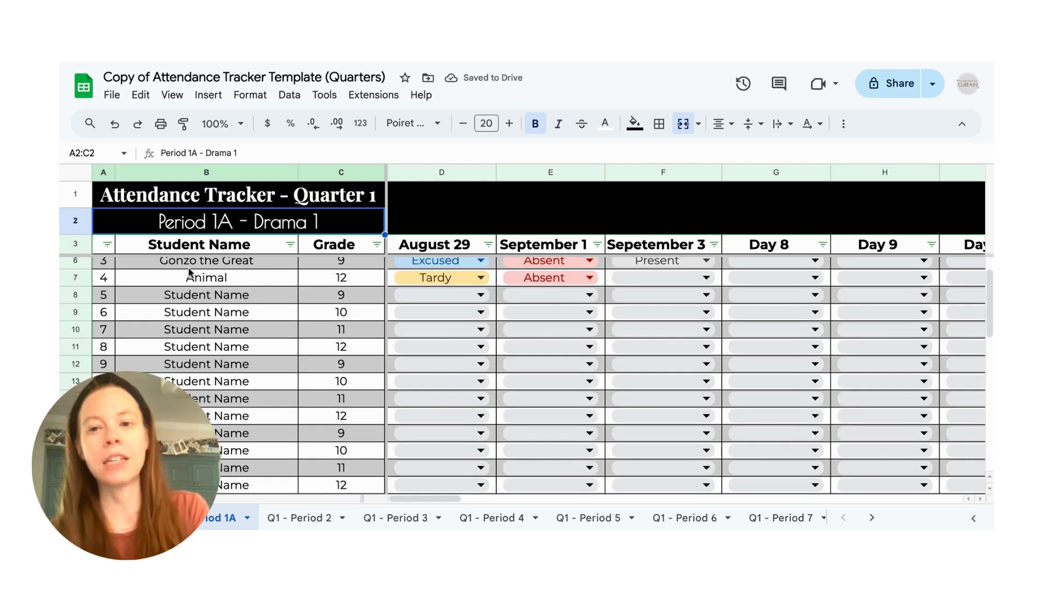
pyautogui.scroll(1, 190, 278)
pyautogui.hscroll(2, 191, 280)
pyautogui.scroll(-1, 190, 280)
pyautogui.hscroll(-2, 191, 280)
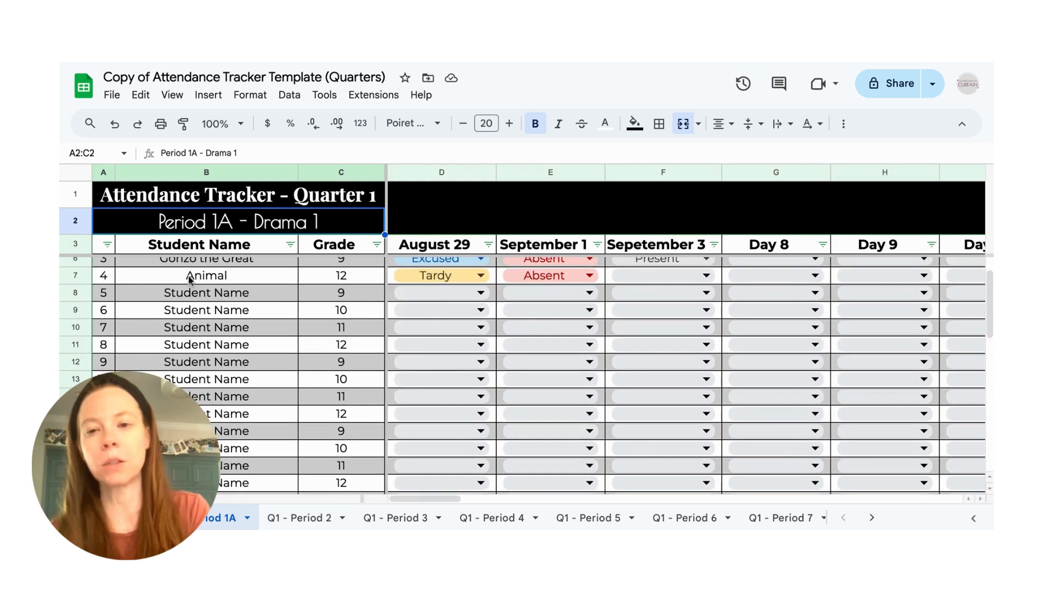
pyautogui.scroll(2, 189, 278)
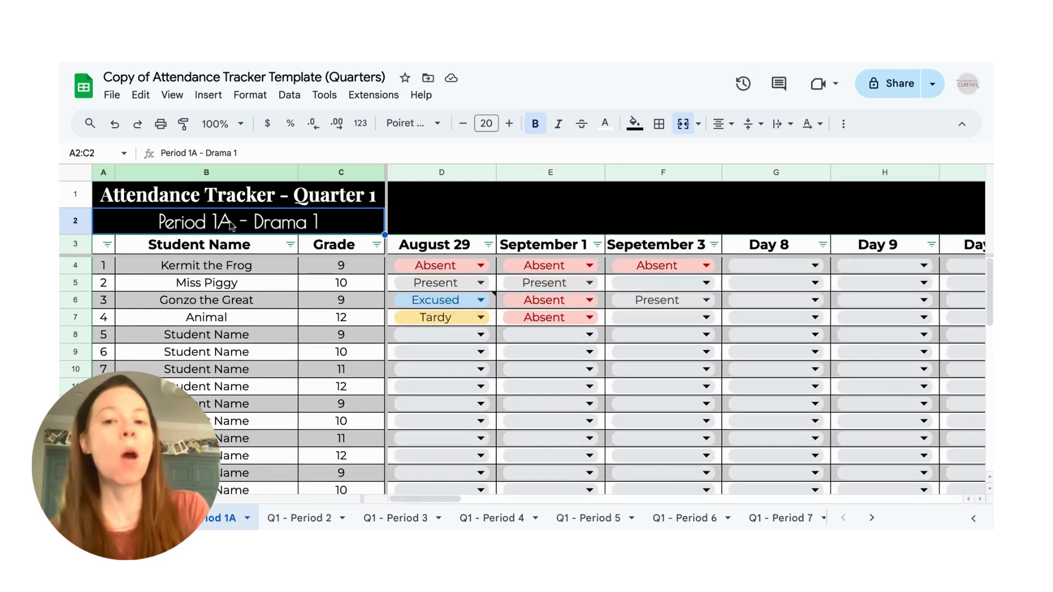
# Step: Fill the whole first title row with the darkest magenta
pyautogui.click(84, 202)
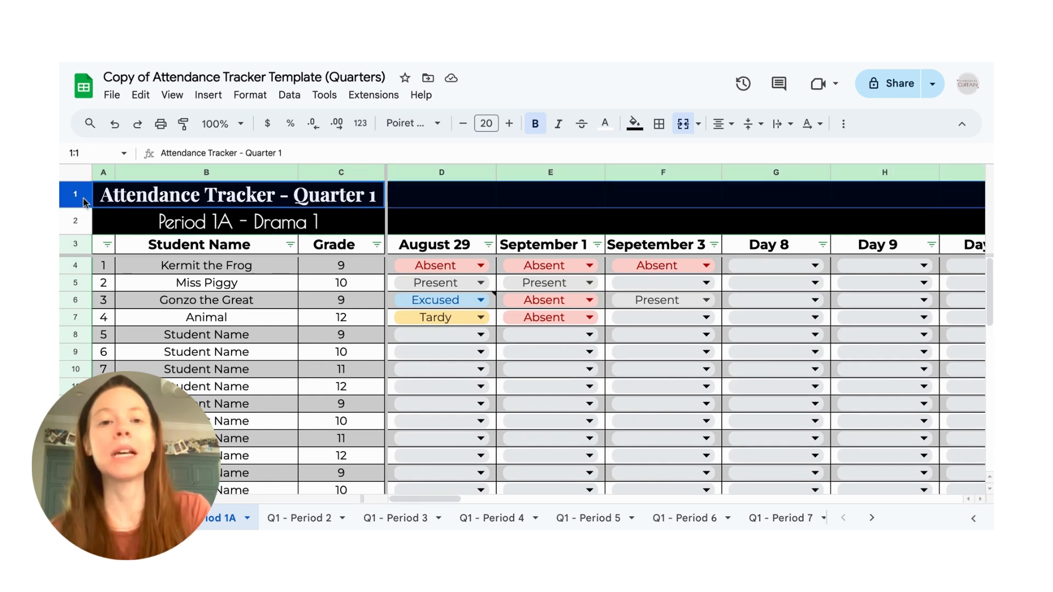
pyautogui.click(631, 125)
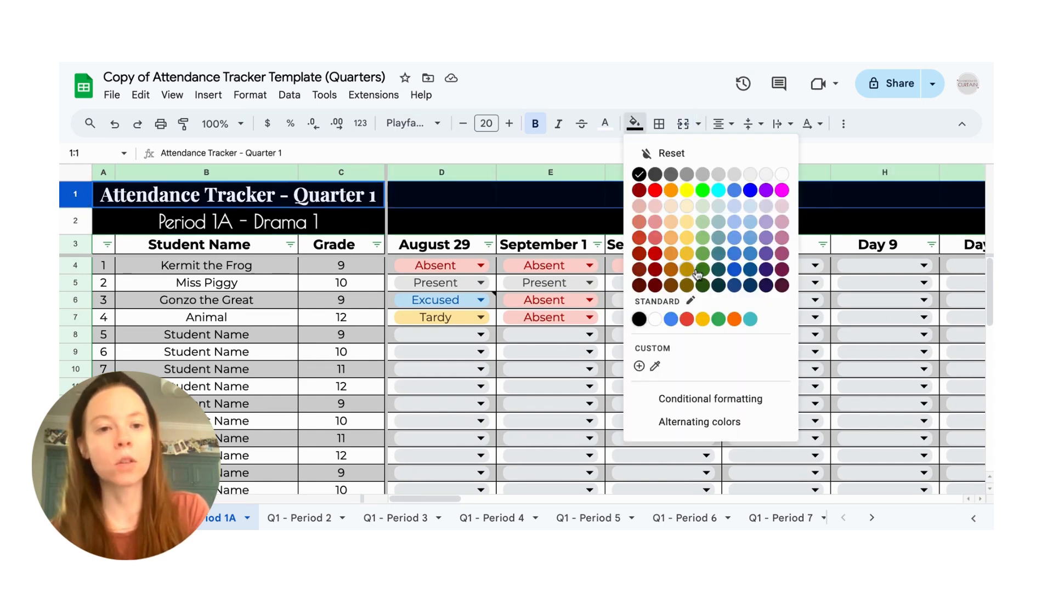
pyautogui.click(782, 285)
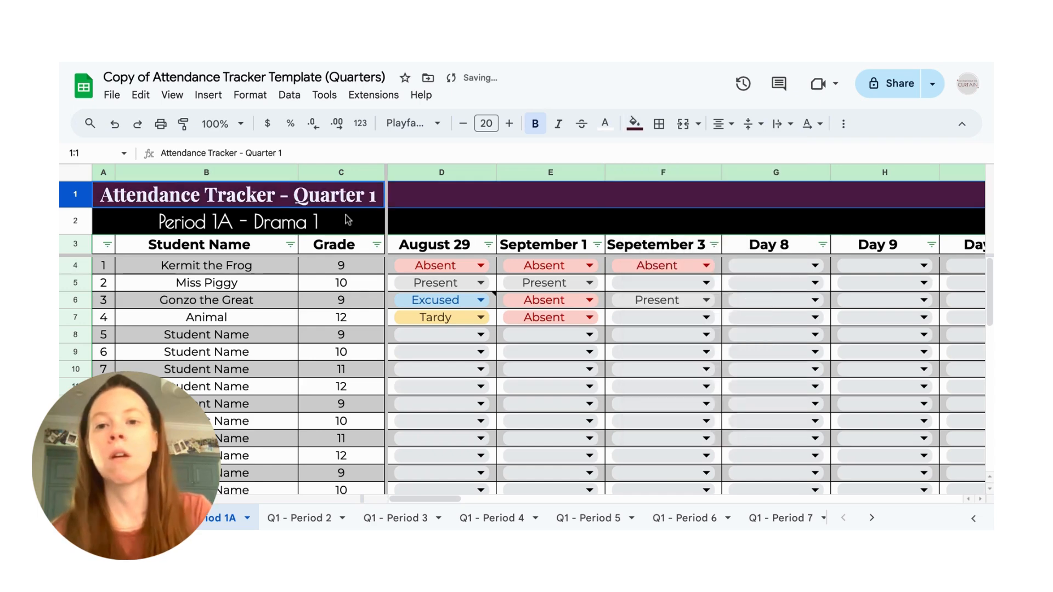
# Step: Fill the whole second row, containing the period and class title, with the darkest blue
pyautogui.click(338, 222)
pyautogui.click(76, 222)
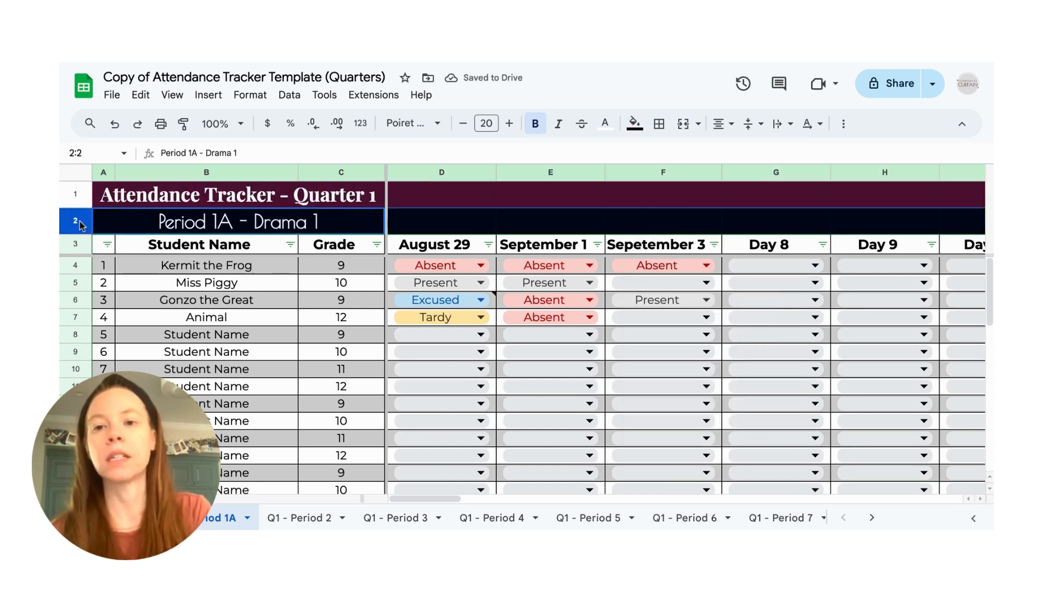
pyautogui.click(634, 124)
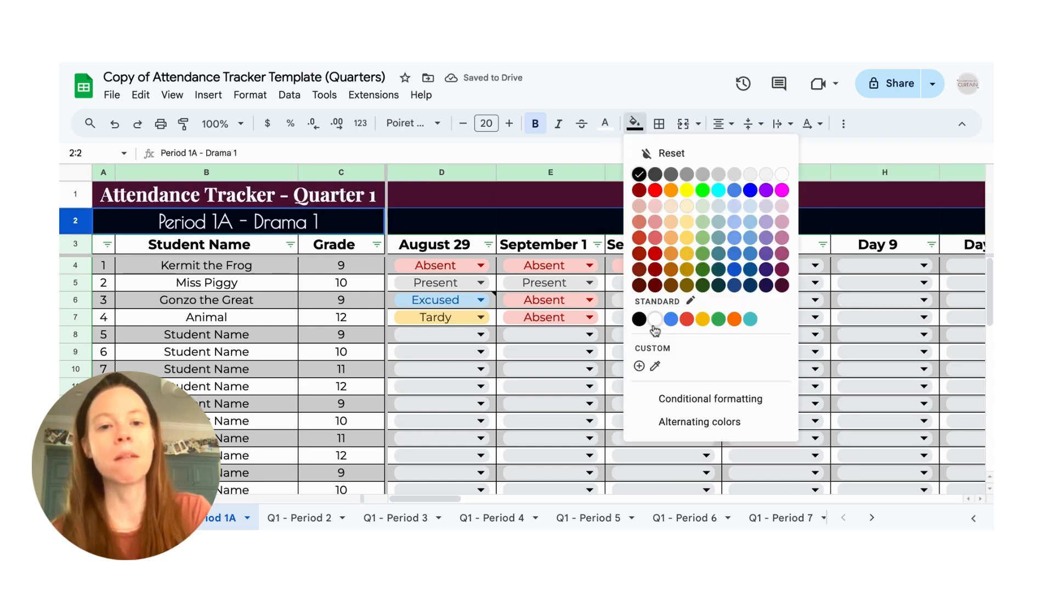
pyautogui.click(751, 284)
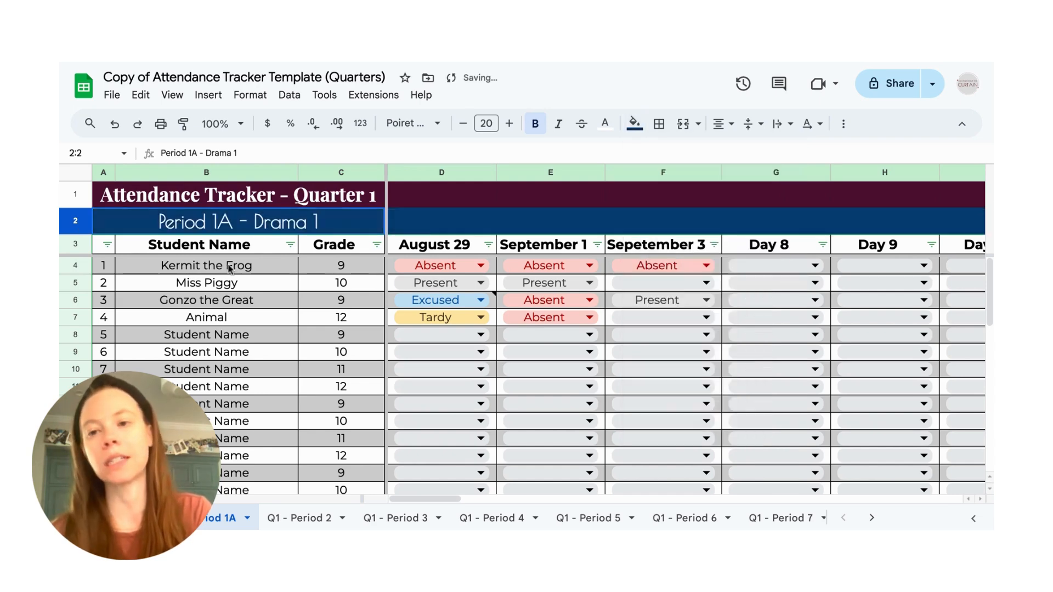
# Step: Open the dropdown validation rule of the first student's August 29 attendance cell for editing
pyautogui.click(162, 273)
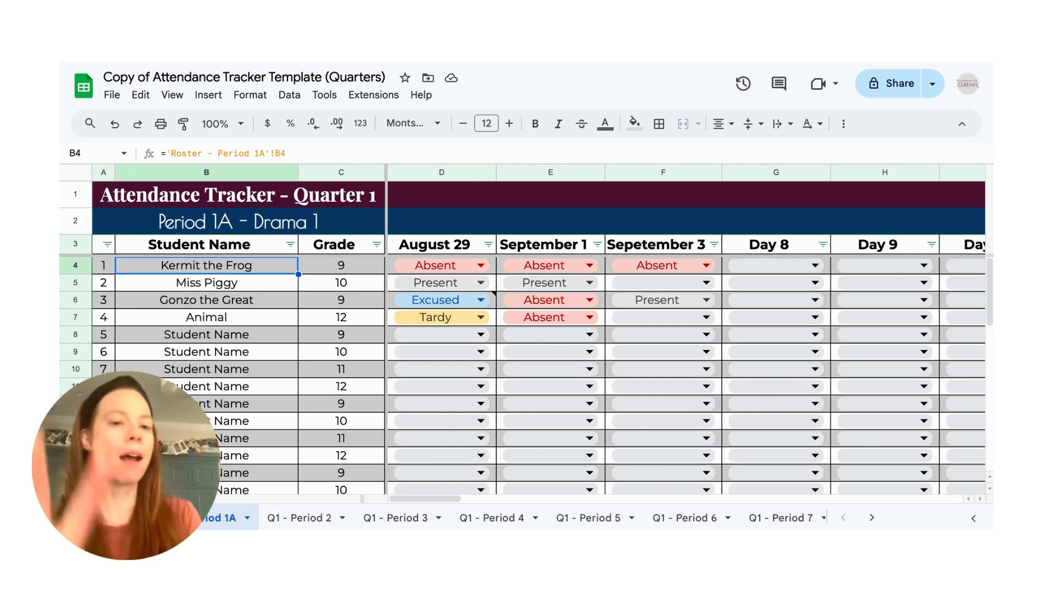
pyautogui.click(481, 266)
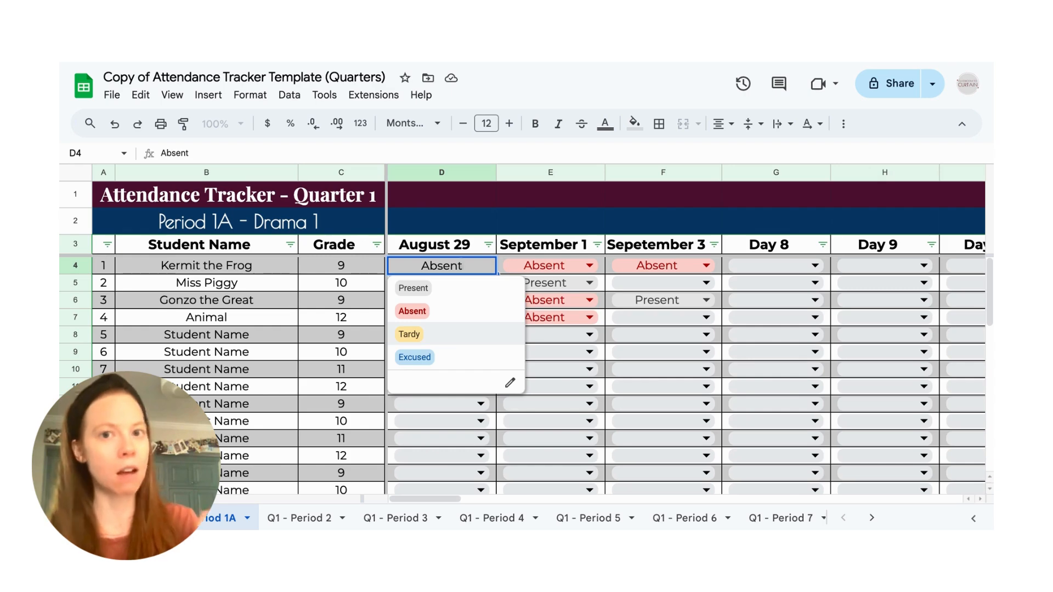
pyautogui.click(511, 386)
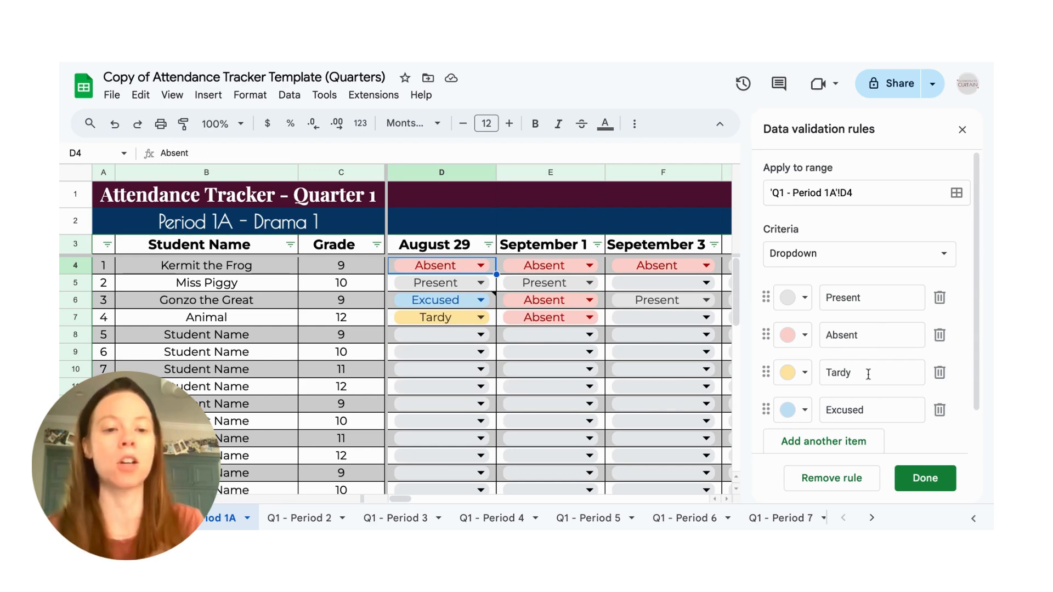
# Step: Try dark red as the Tardy option's color and return it to light yellow
pyautogui.click(804, 372)
pyautogui.click(821, 247)
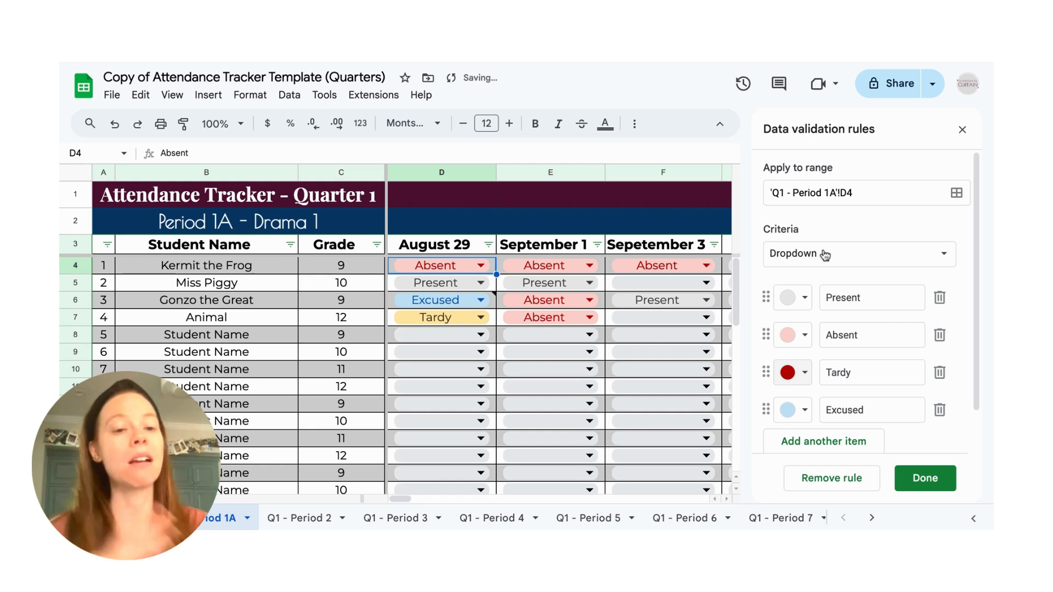
pyautogui.click(805, 375)
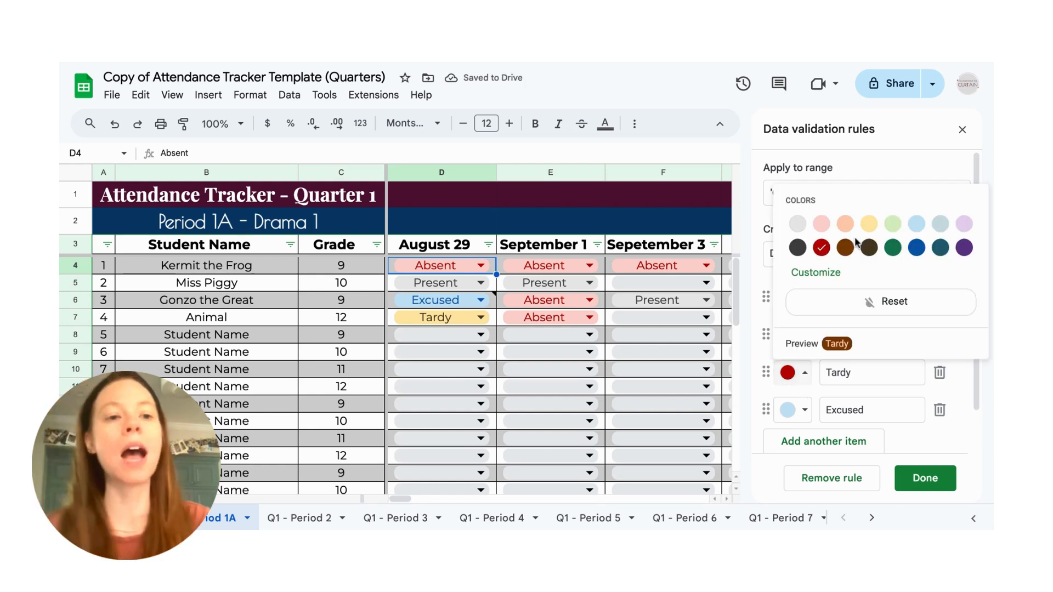
pyautogui.click(869, 223)
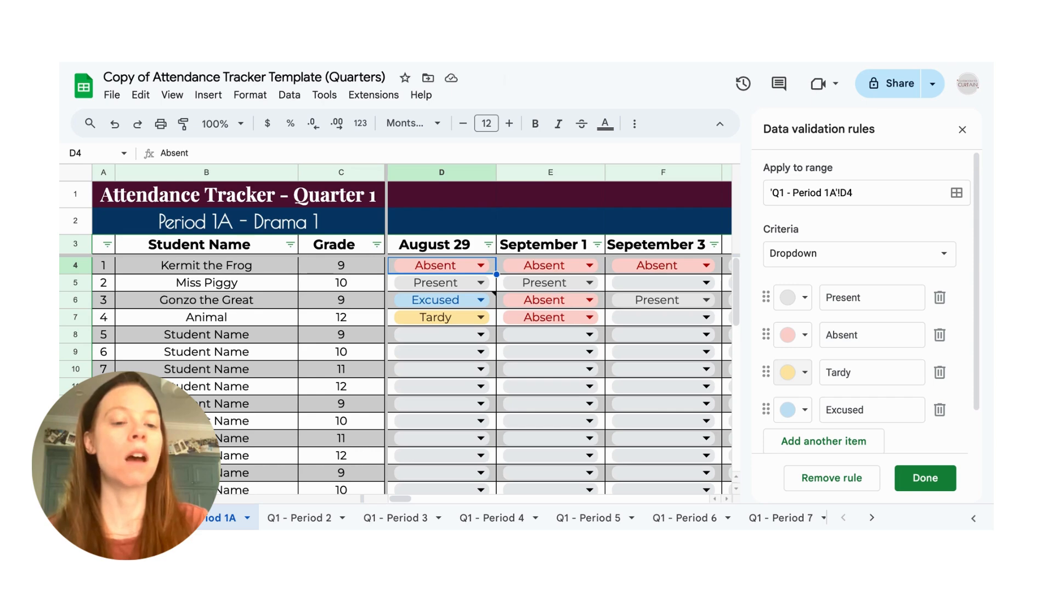
# Step: Replace the Excused dropdown option's text with "Field Trip"
pyautogui.moveTo(875, 411); pyautogui.dragTo(813, 409)
pyautogui.press('BackSpace')
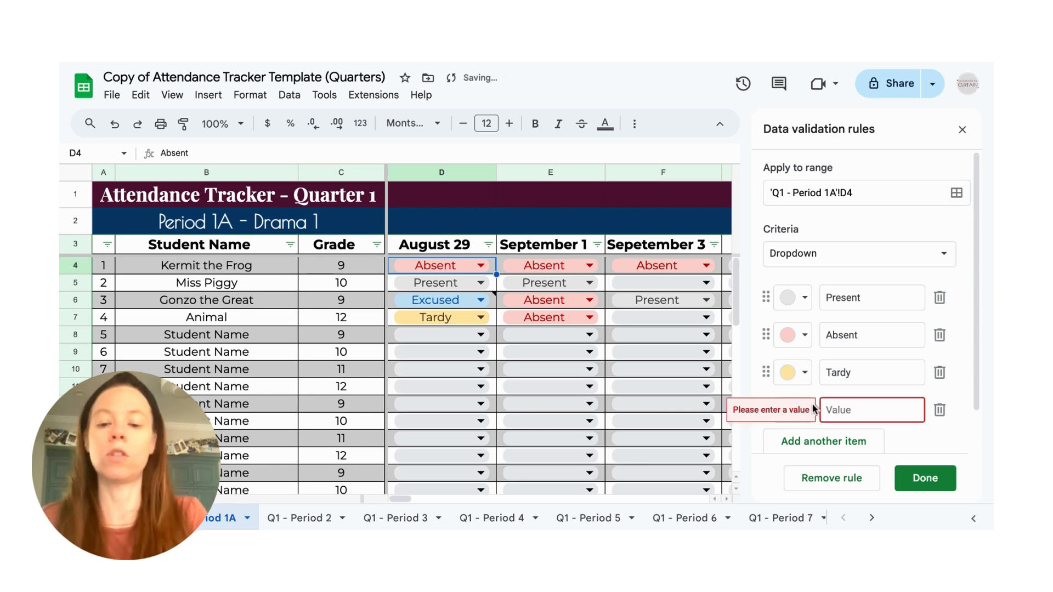
pyautogui.write('Field Trip')
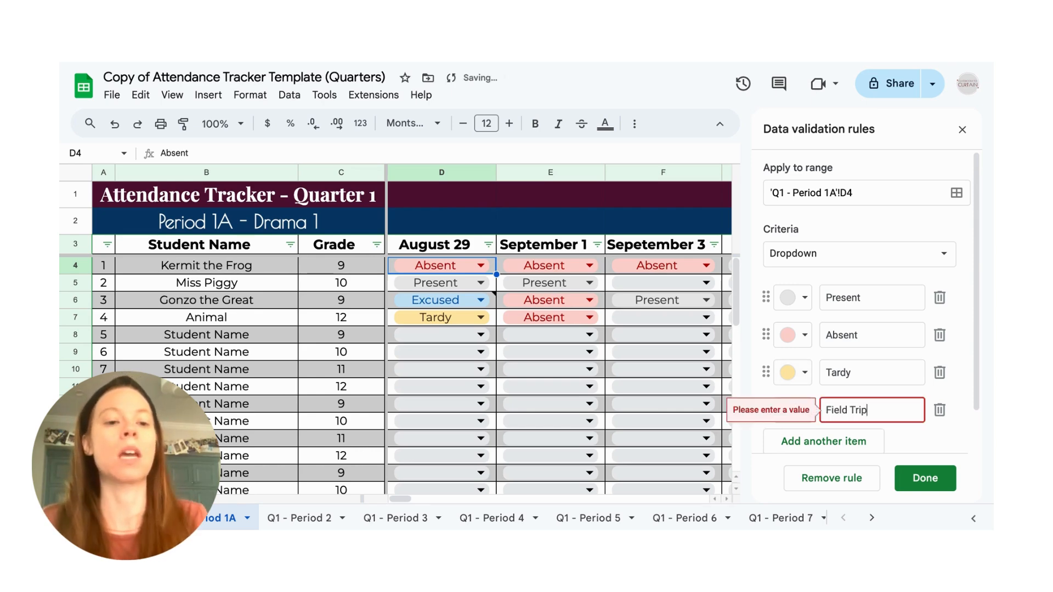
# Step: Add another dropdown option named "Althetics Release"
pyautogui.click(862, 441)
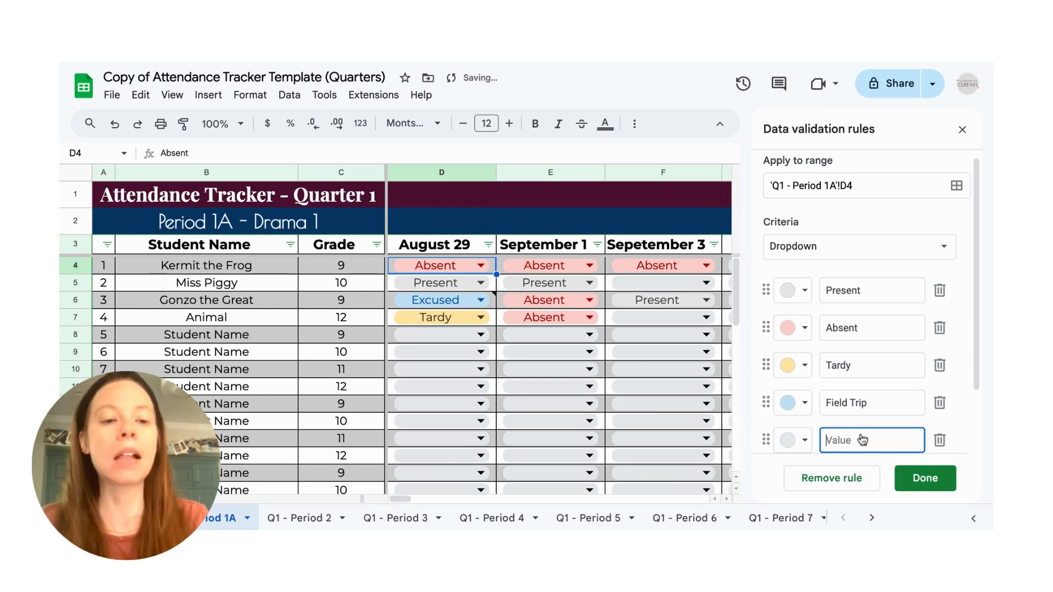
pyautogui.write('Alther')
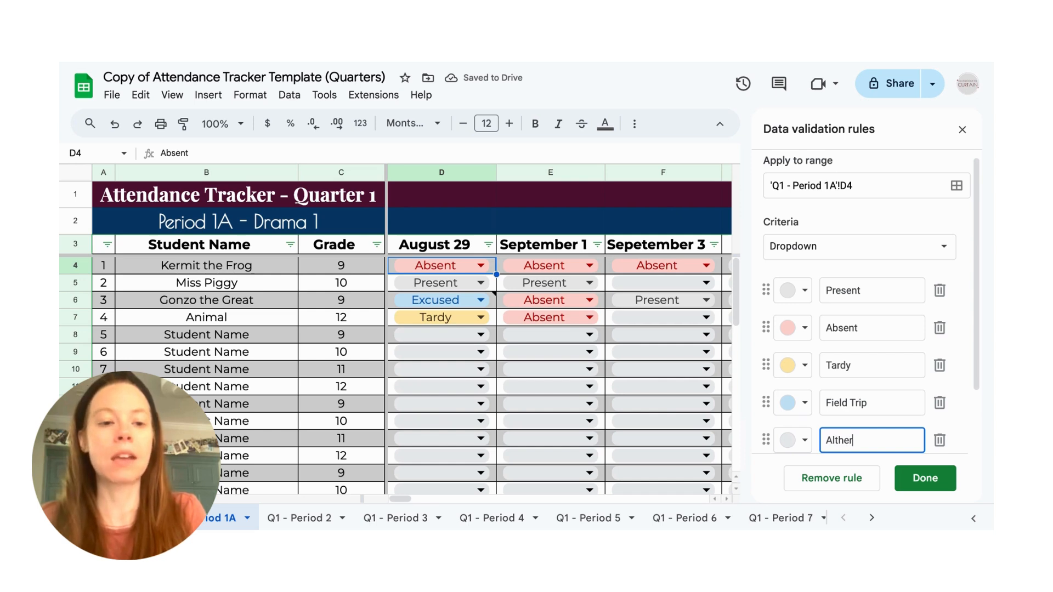
pyautogui.press('BackSpace')
pyautogui.write('tics')
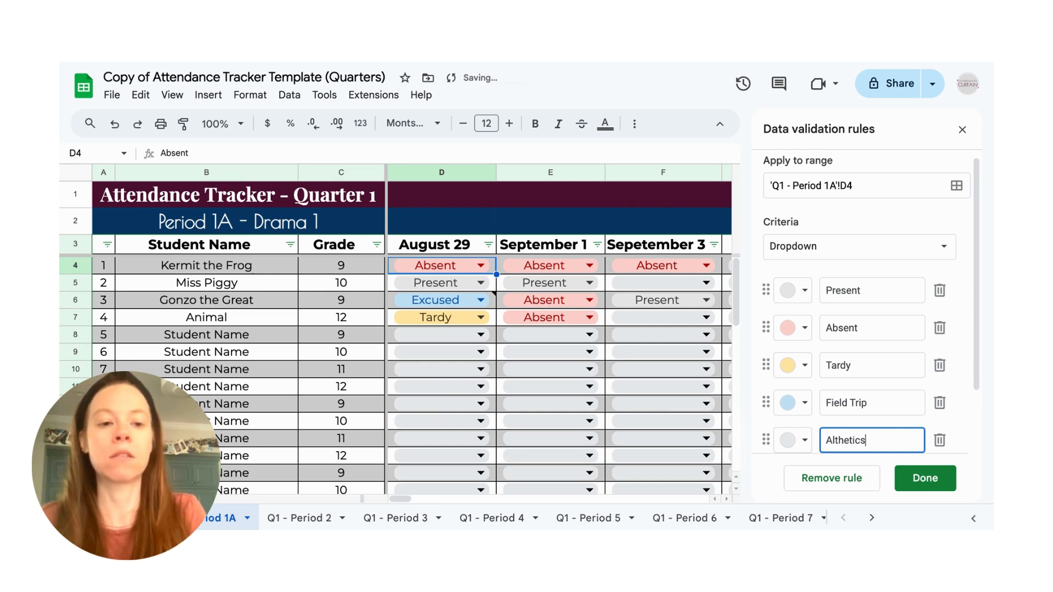
pyautogui.write(' Release')
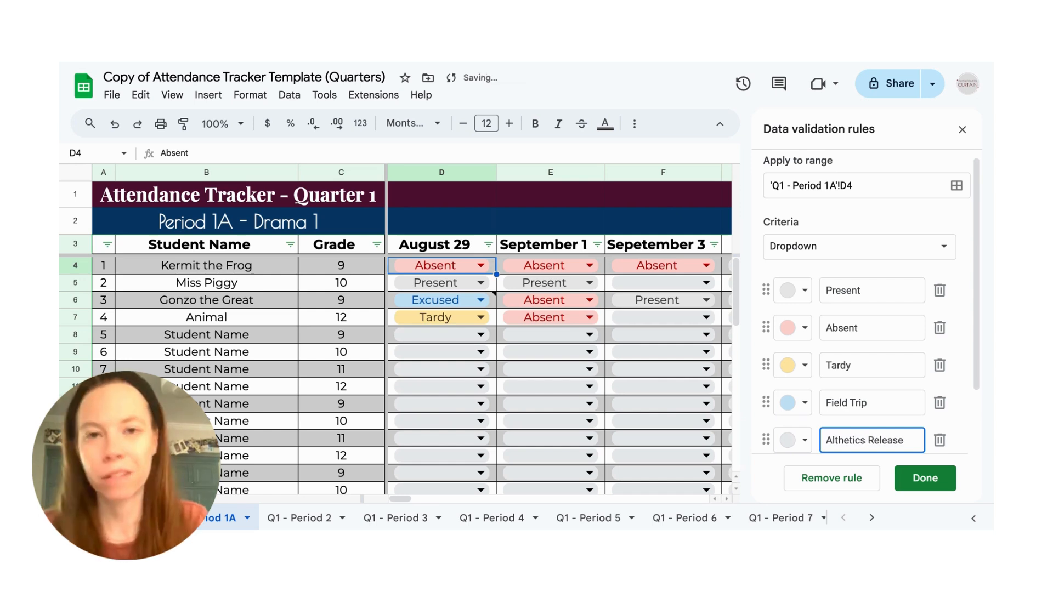
# Step: Add a light green "Rehearsal" option and apply the edited dropdown list to all matching attendance cells
pyautogui.scroll(-1, 865, 423)
pyautogui.click(837, 405)
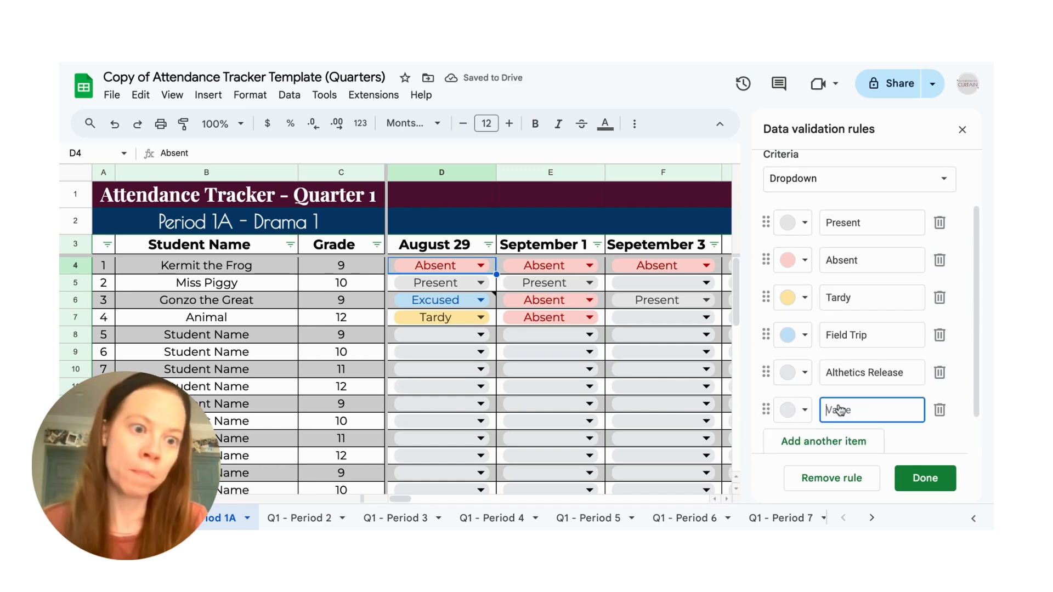
pyautogui.write('Rehearsal')
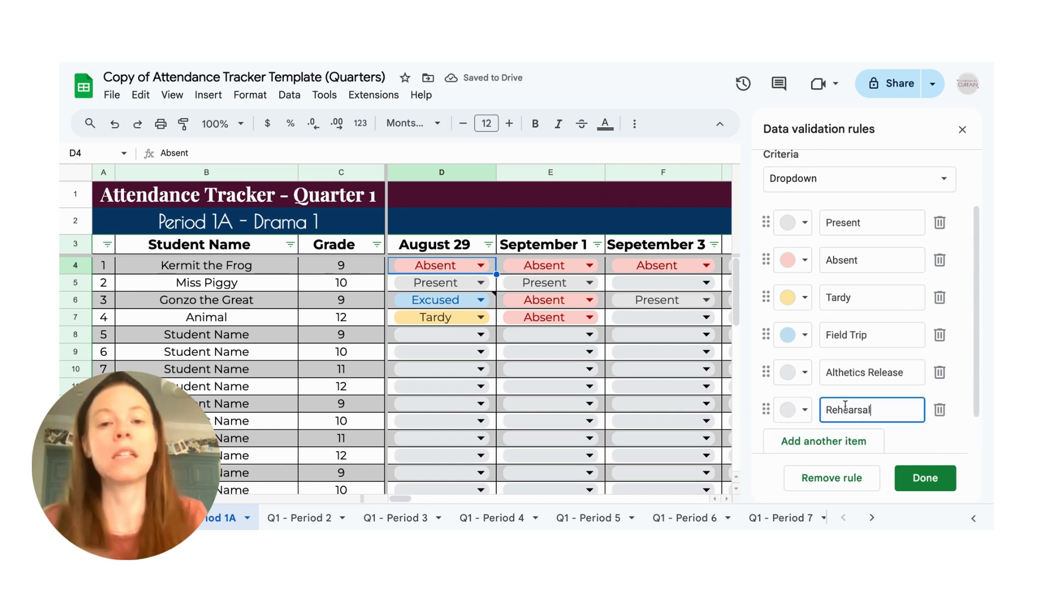
pyautogui.click(795, 404)
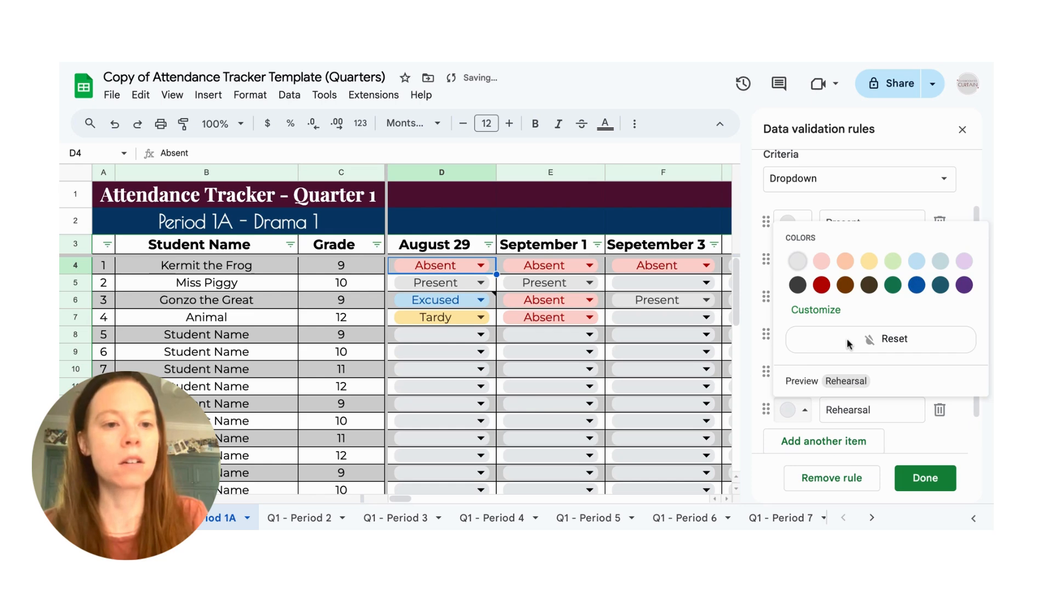
pyautogui.click(896, 266)
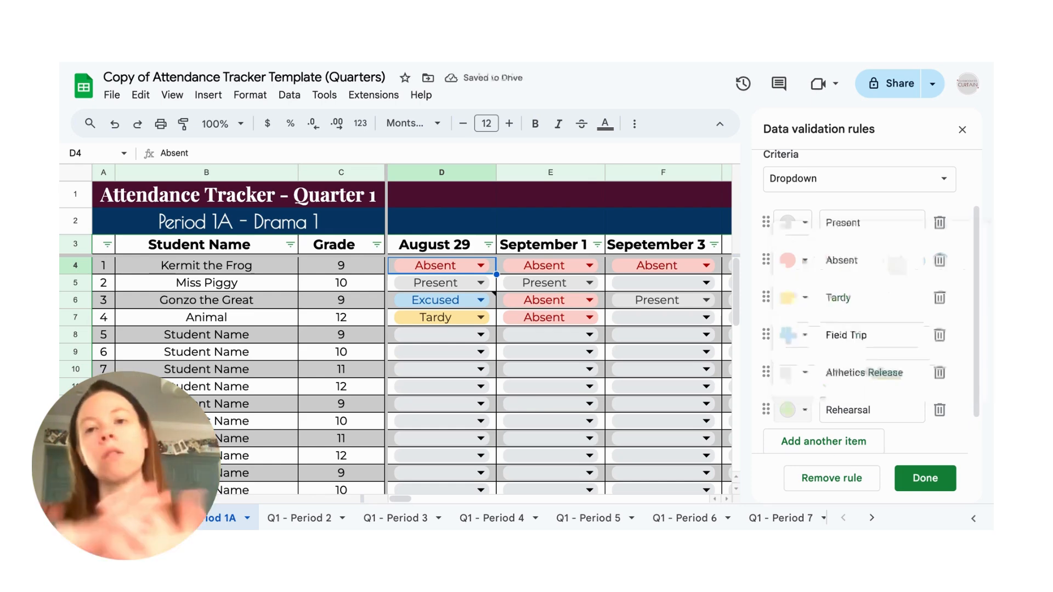
pyautogui.click(922, 478)
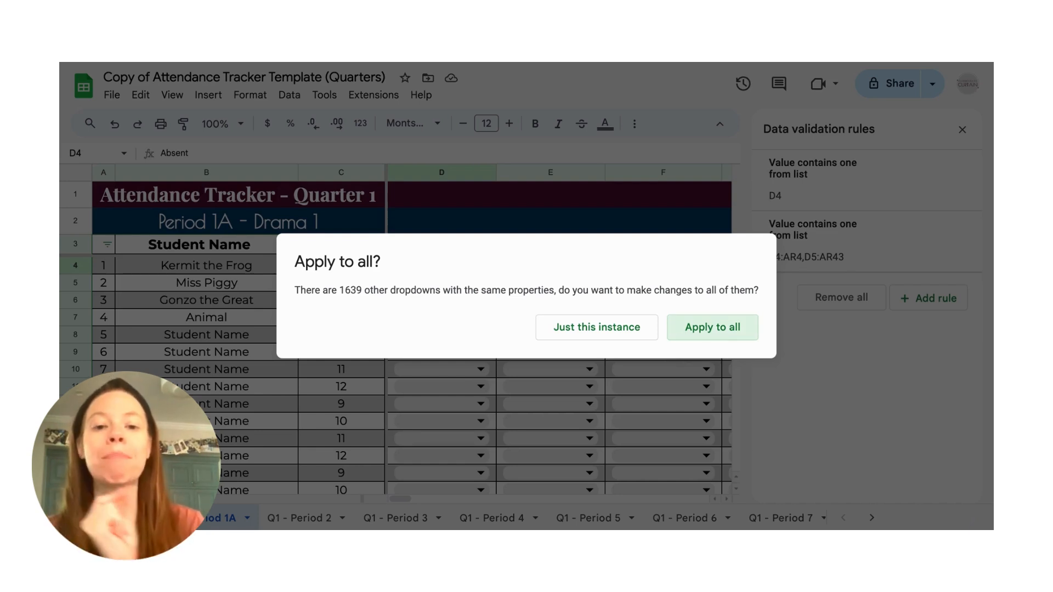
pyautogui.click(704, 336)
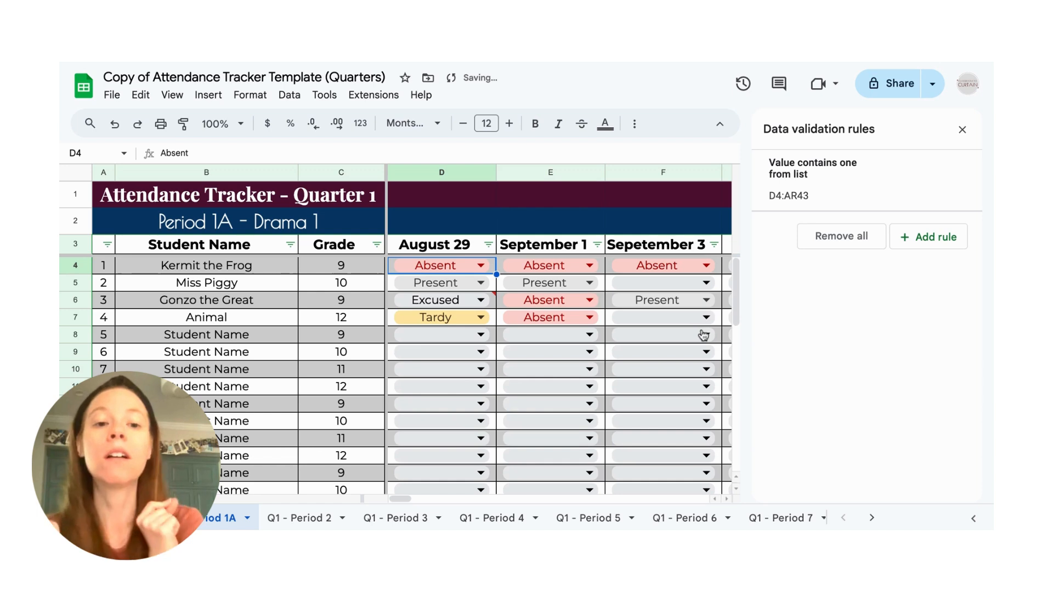
# Step: Mark September 3 attendance as Althetics Release in F7, Rehearsal in F8 and Field Trip in F9, and close the validation rules
pyautogui.click(686, 316)
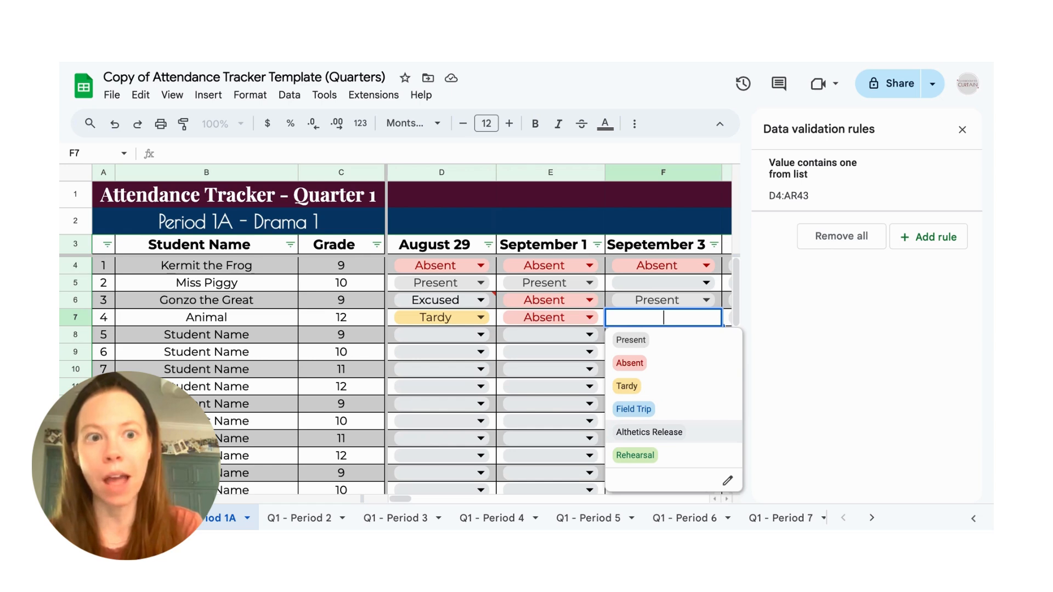
pyautogui.press('Return')
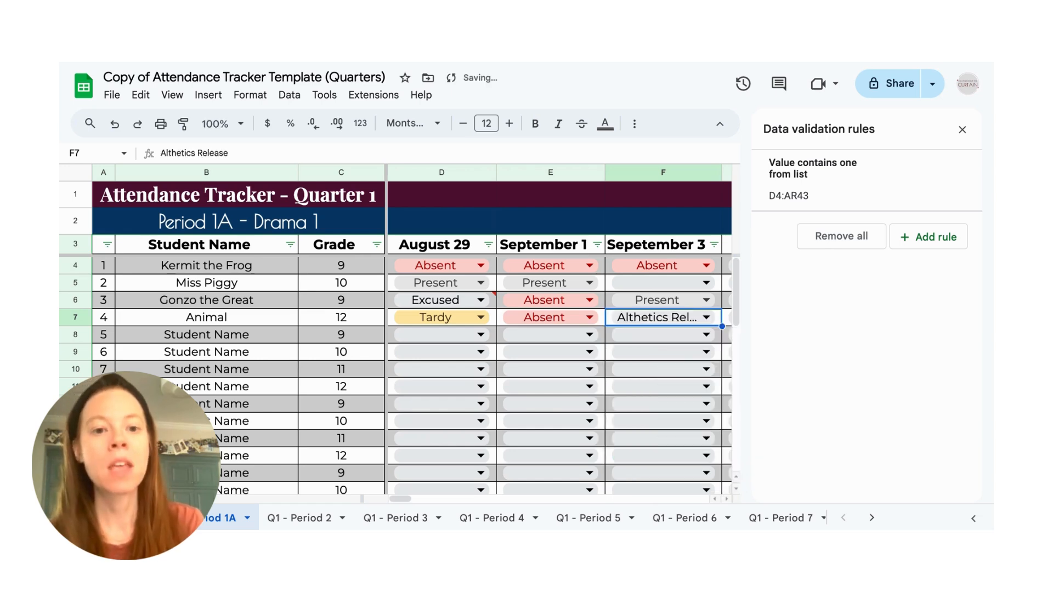
pyautogui.click(663, 335)
pyautogui.click(658, 473)
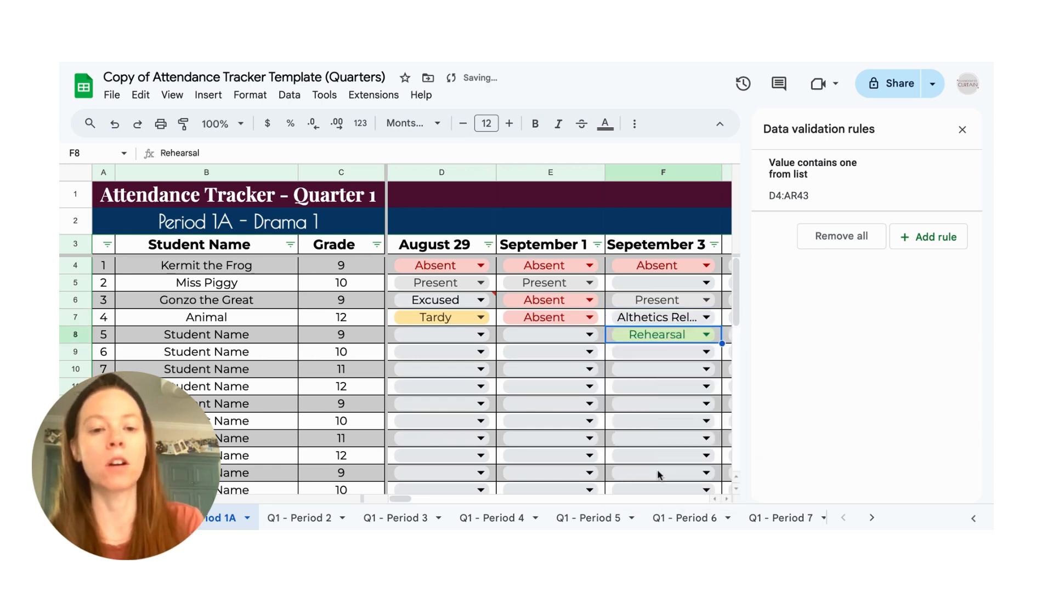
pyautogui.click(663, 351)
pyautogui.click(642, 447)
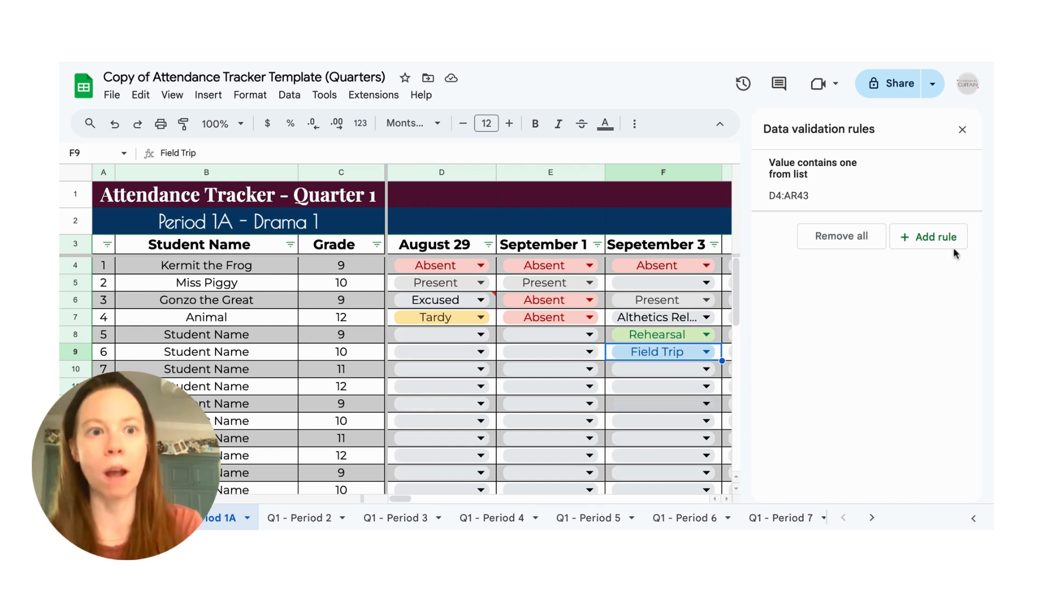
pyautogui.click(963, 130)
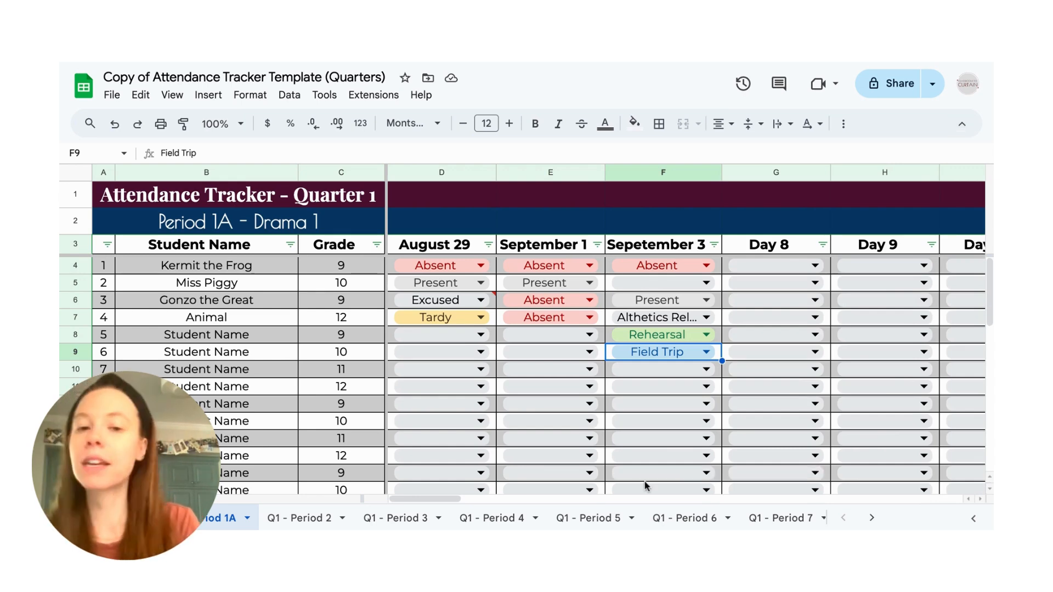
# Step: Set the Absent Count column's conditional formatting rule to apply when the value is greater than or equal to 5
pyautogui.hscroll(10, 645, 485)
pyautogui.hscroll(8, 645, 485)
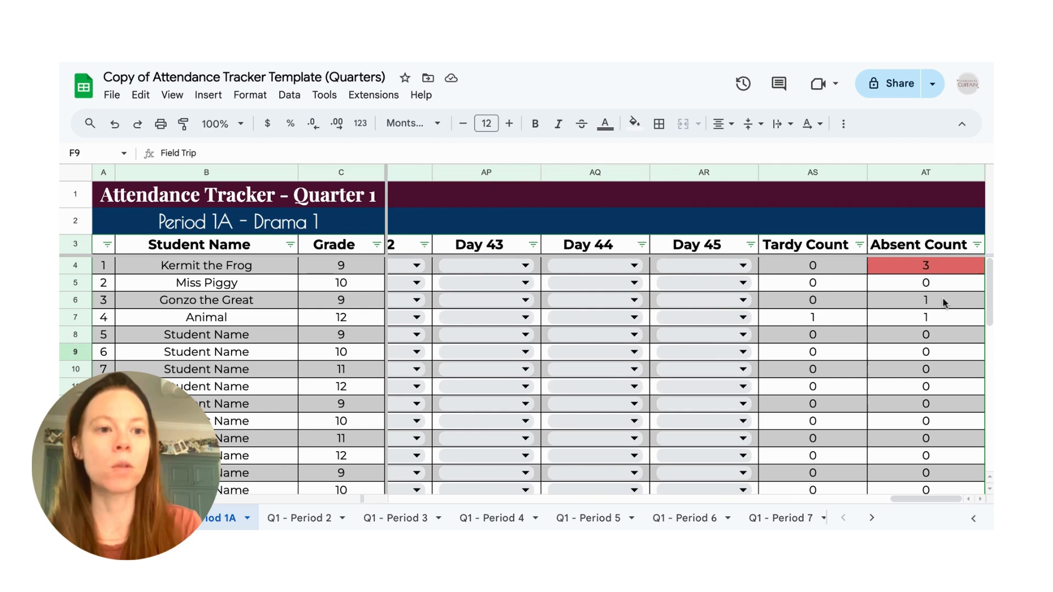
pyautogui.click(939, 267)
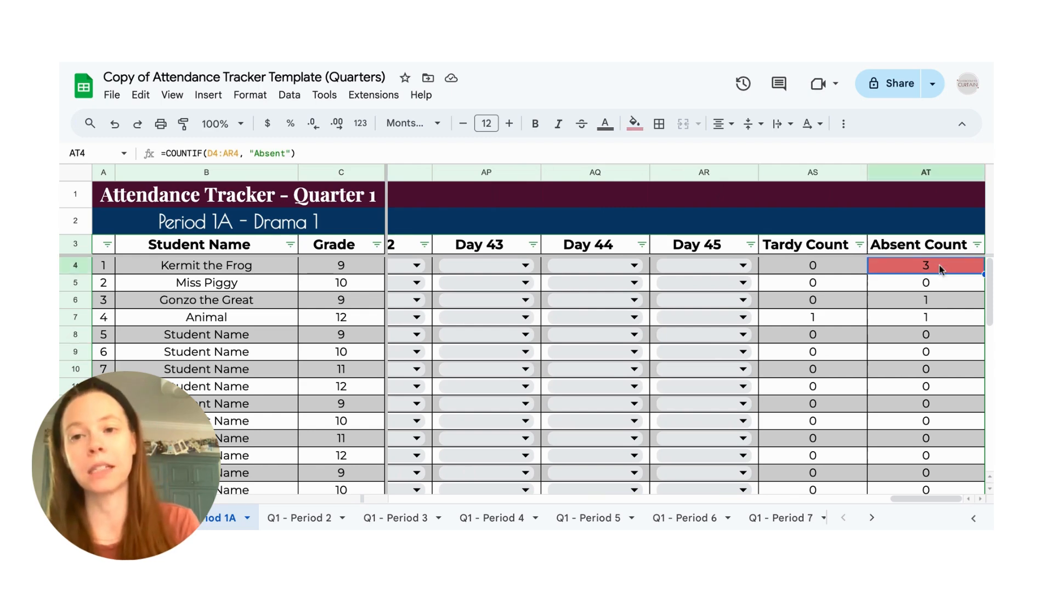
pyautogui.click(928, 174)
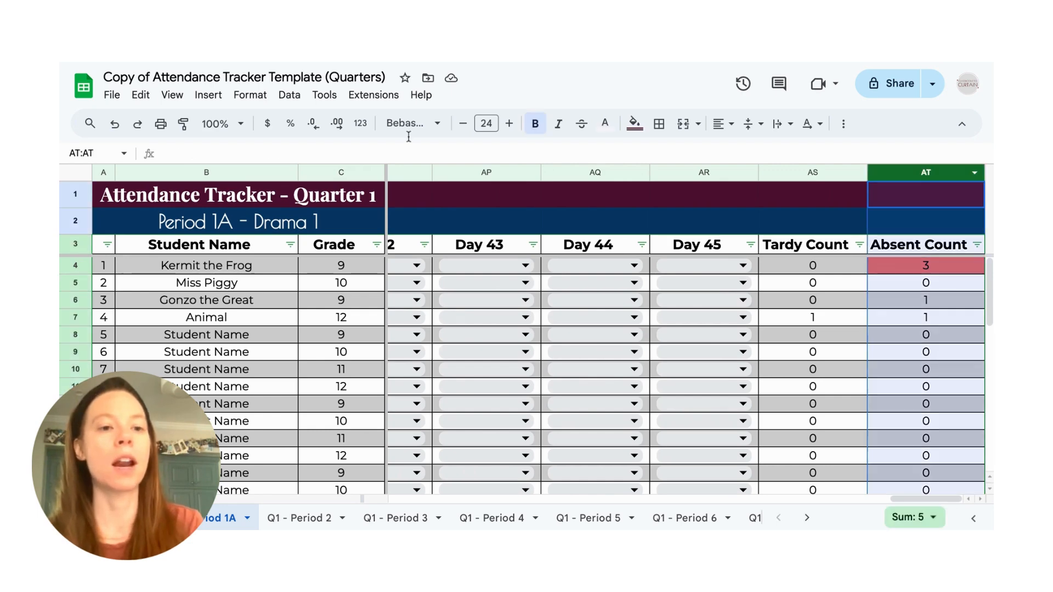
pyautogui.click(244, 101)
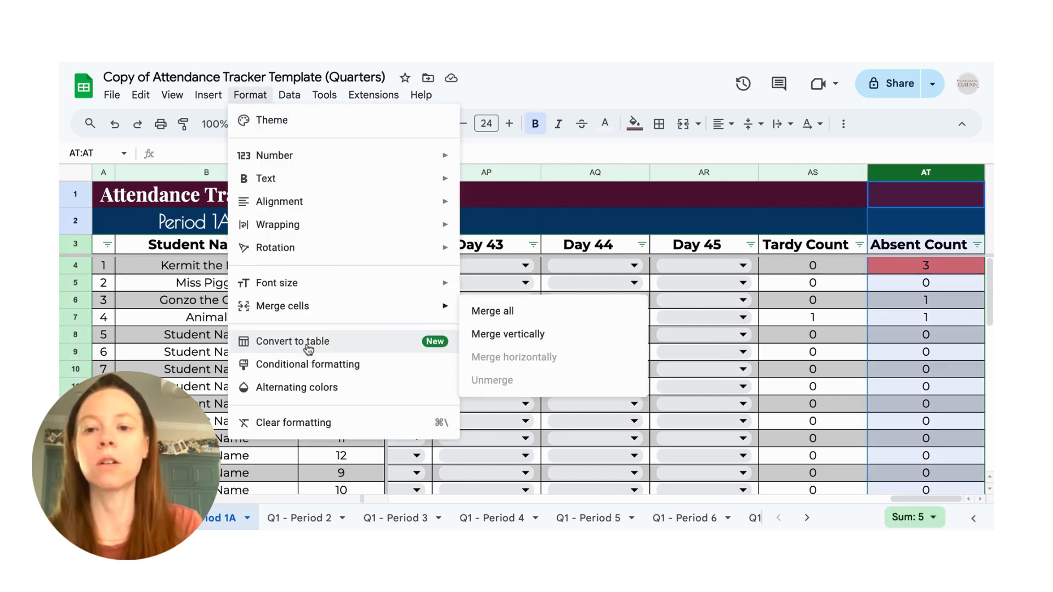
pyautogui.click(307, 364)
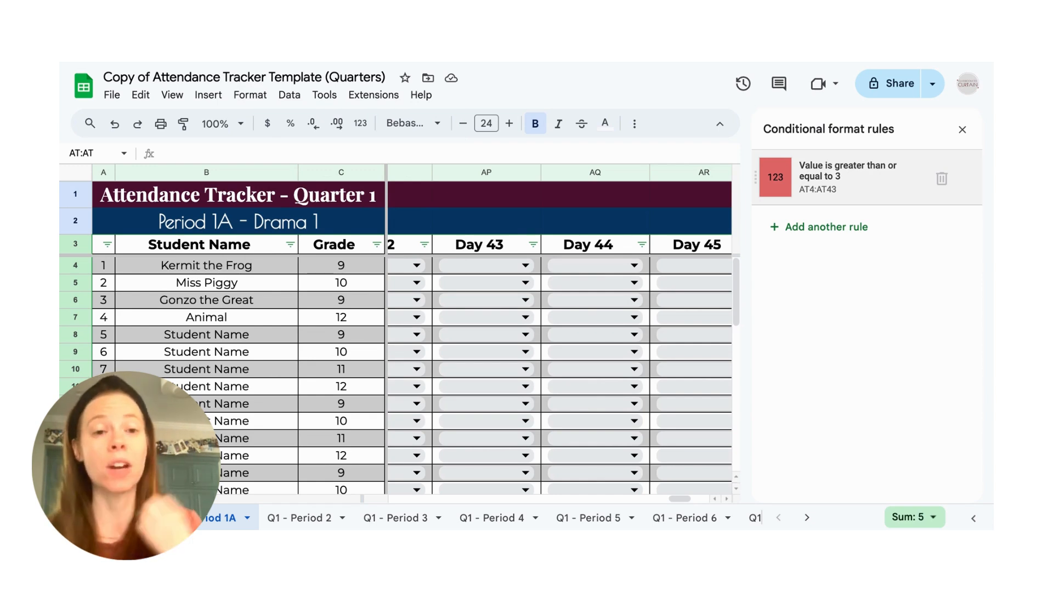
pyautogui.click(847, 176)
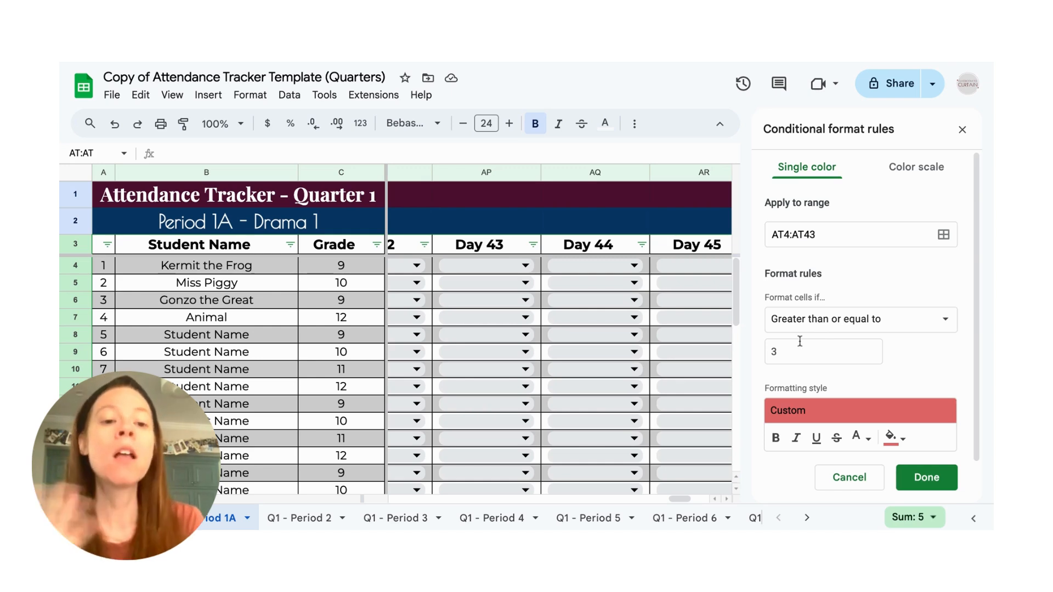
pyautogui.click(794, 350)
pyautogui.press('BackSpace')
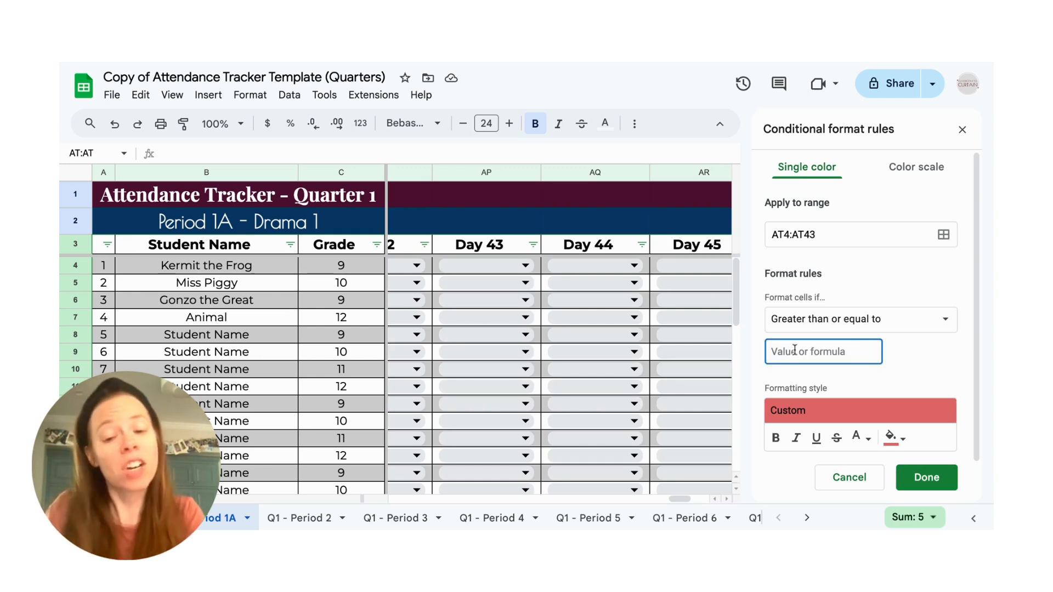
pyautogui.write('5')
pyautogui.click(955, 368)
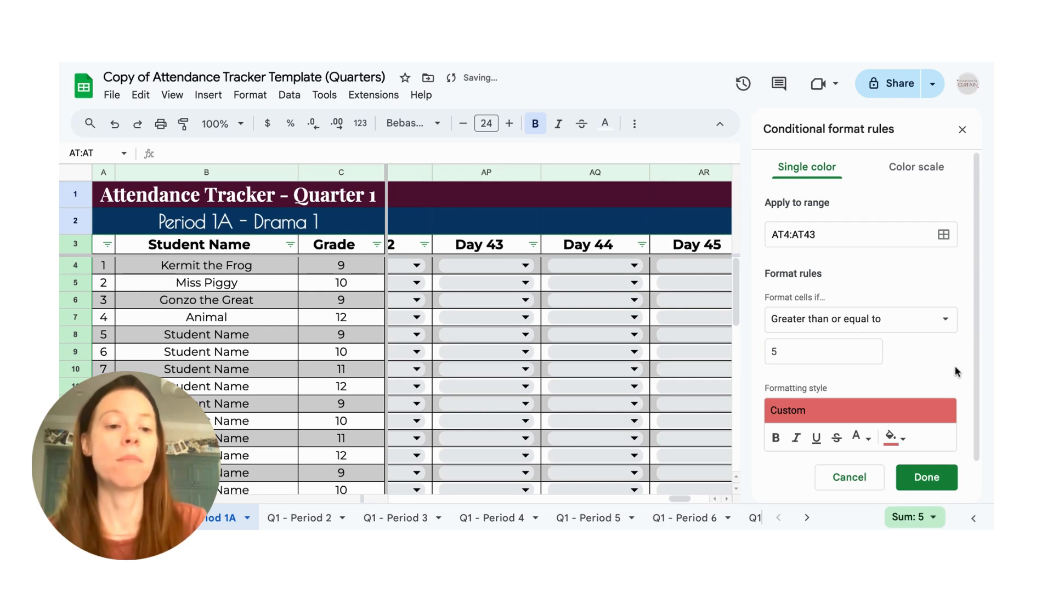
pyautogui.click(940, 481)
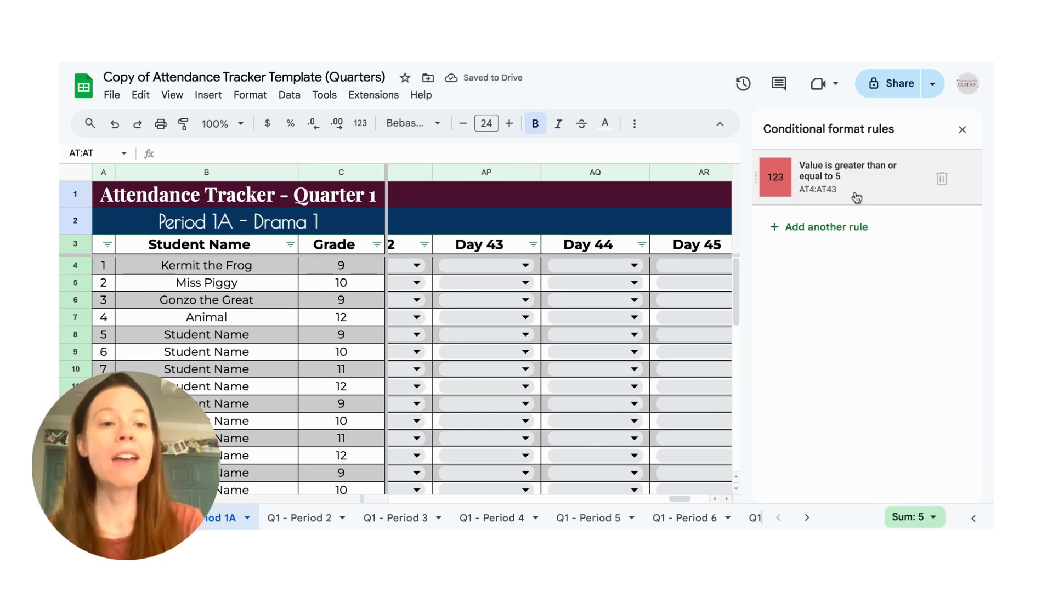
# Step: Change the Absent Count formatting rule's fill color to bright green and close the conditional format rules
pyautogui.click(869, 185)
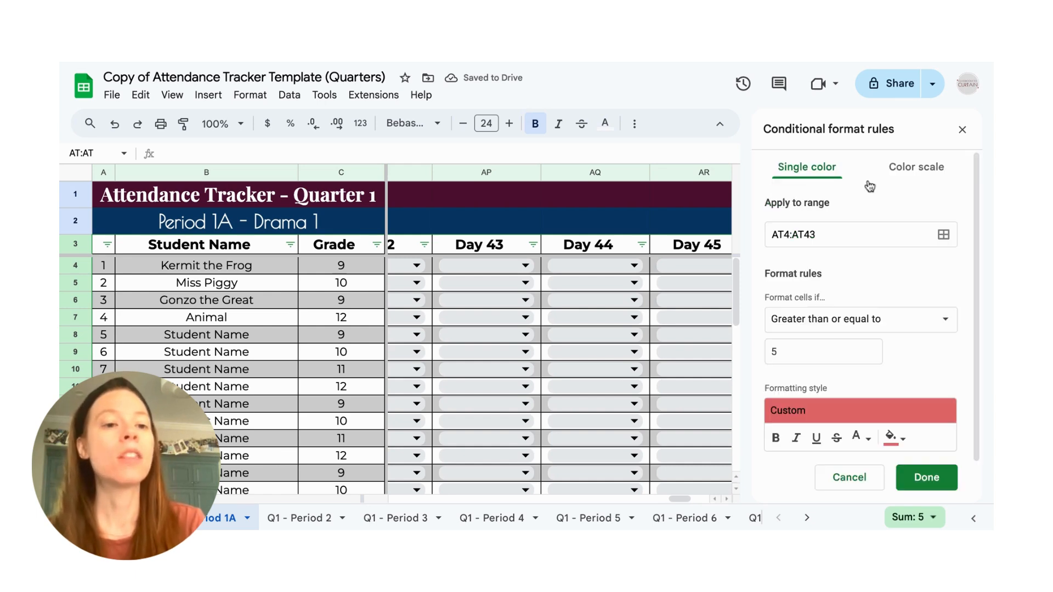
pyautogui.scroll(-1, 844, 431)
pyautogui.click(902, 394)
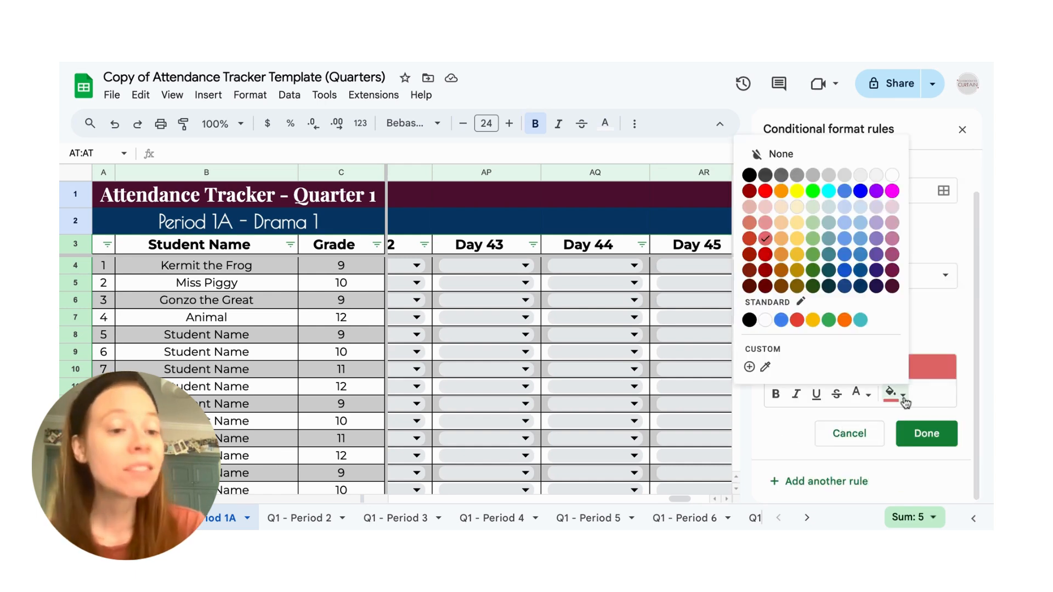
pyautogui.click(812, 191)
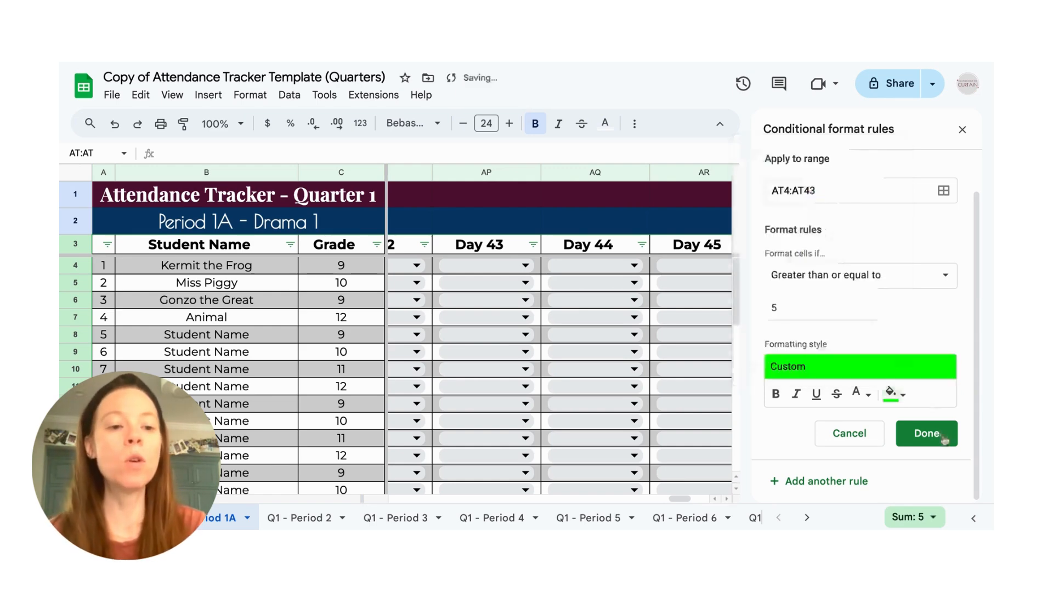
pyautogui.click(926, 434)
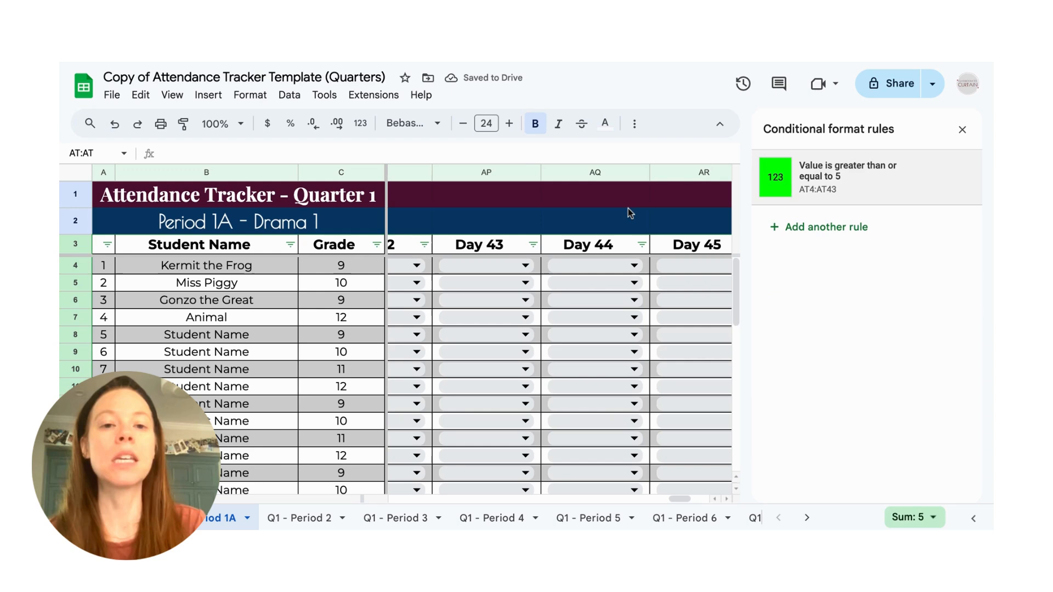
pyautogui.click(633, 228)
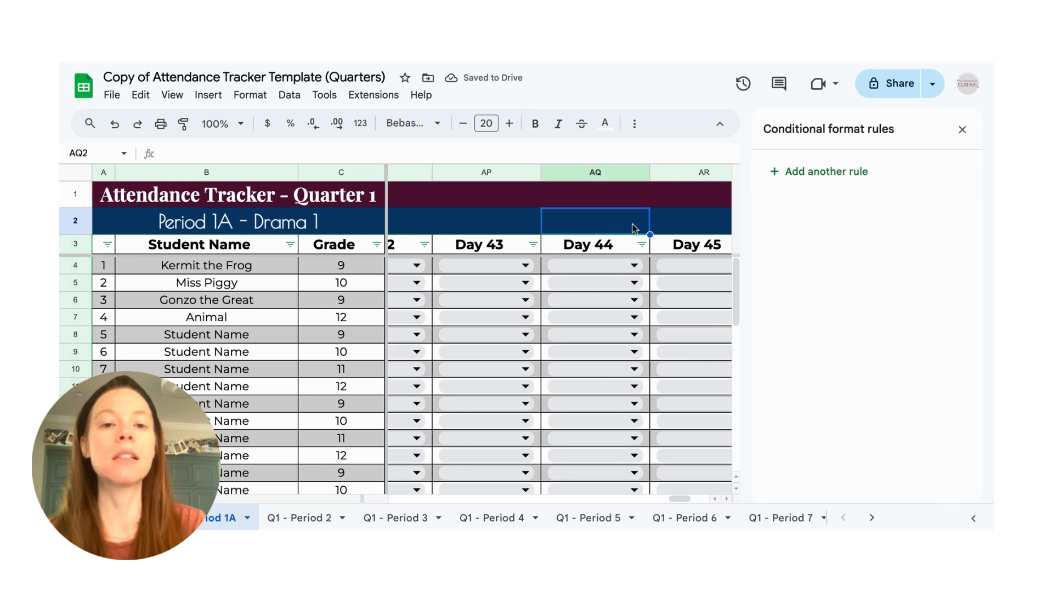
pyautogui.click(964, 130)
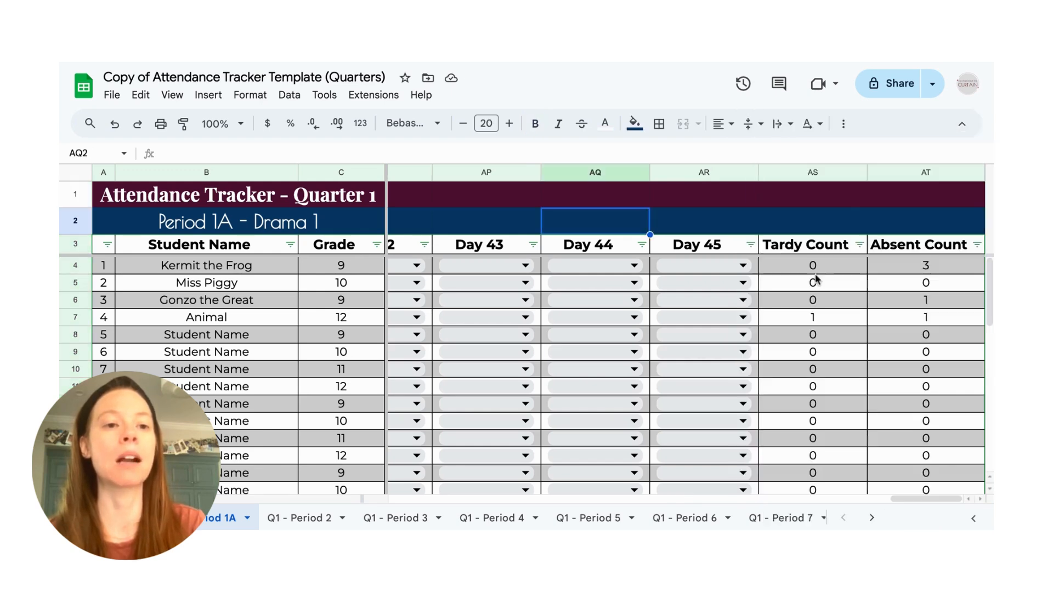
# Step: Mark the first student Absent on Day 44 and Day 45, and select that student's Absent Count cell
pyautogui.click(556, 273)
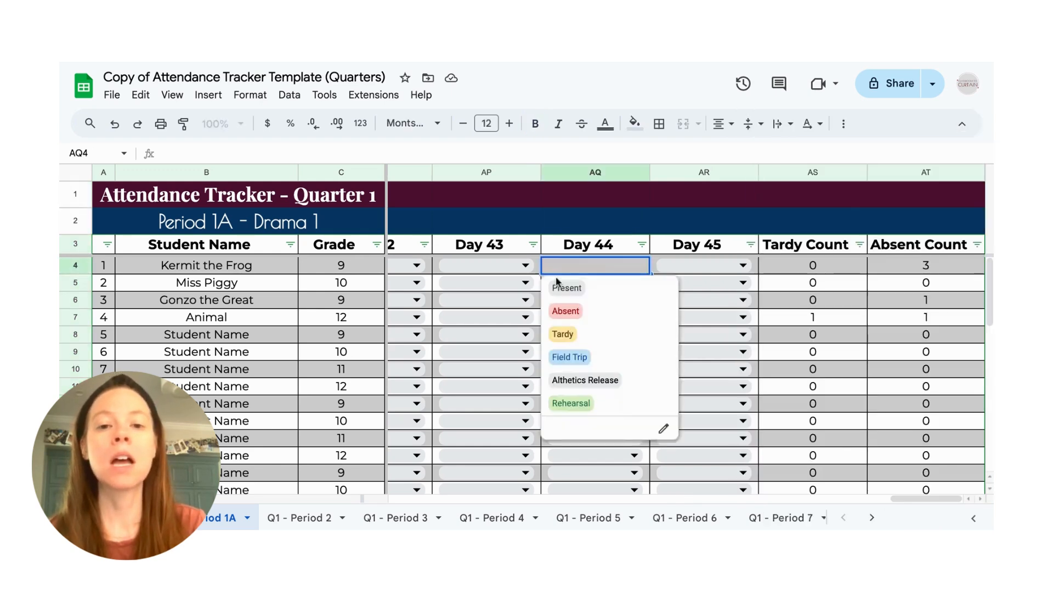
pyautogui.click(567, 312)
pyautogui.click(677, 272)
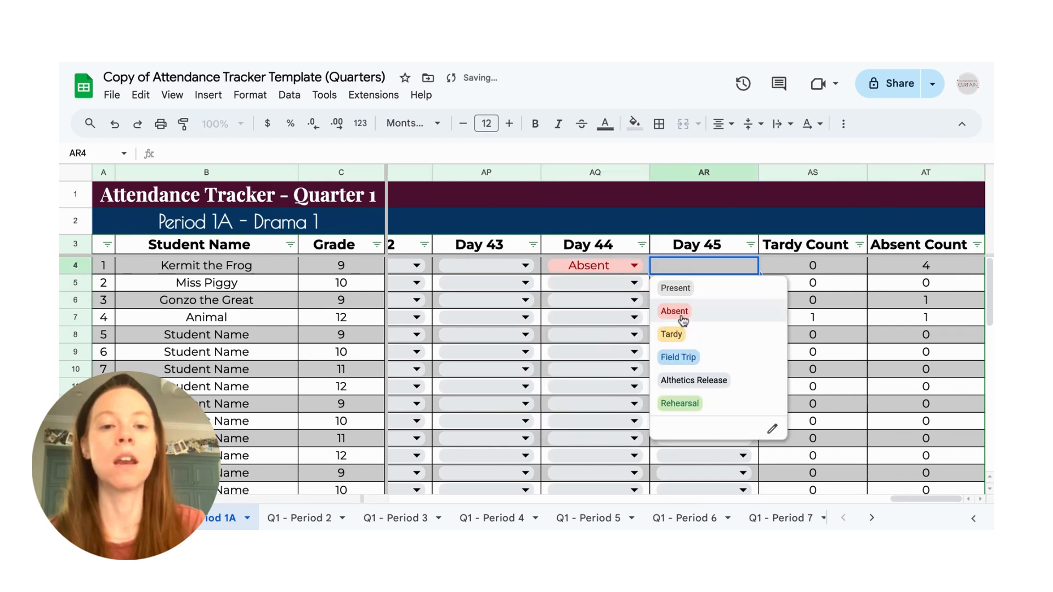
pyautogui.click(676, 312)
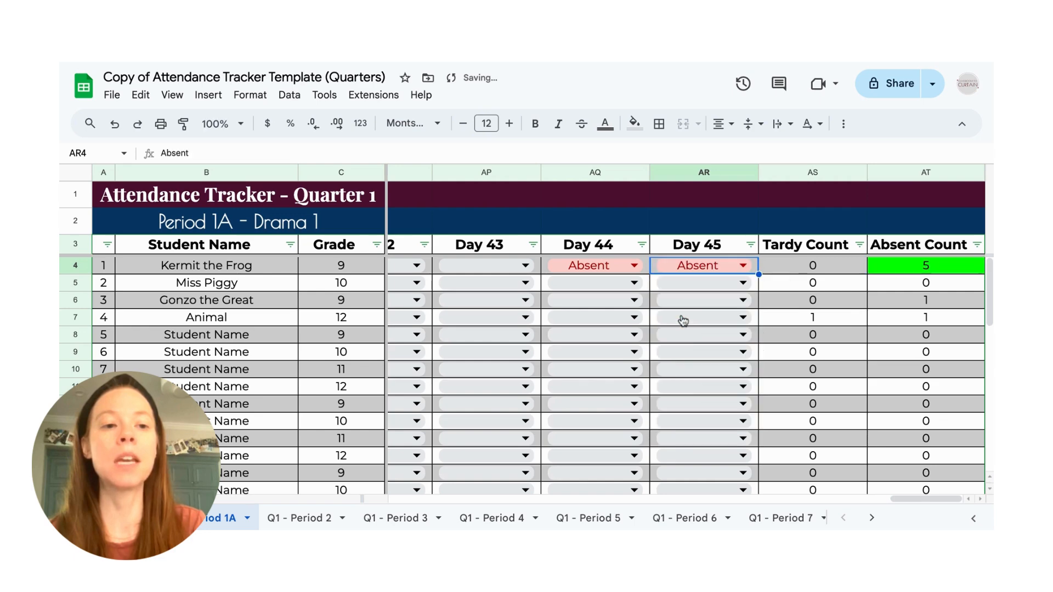
pyautogui.click(945, 271)
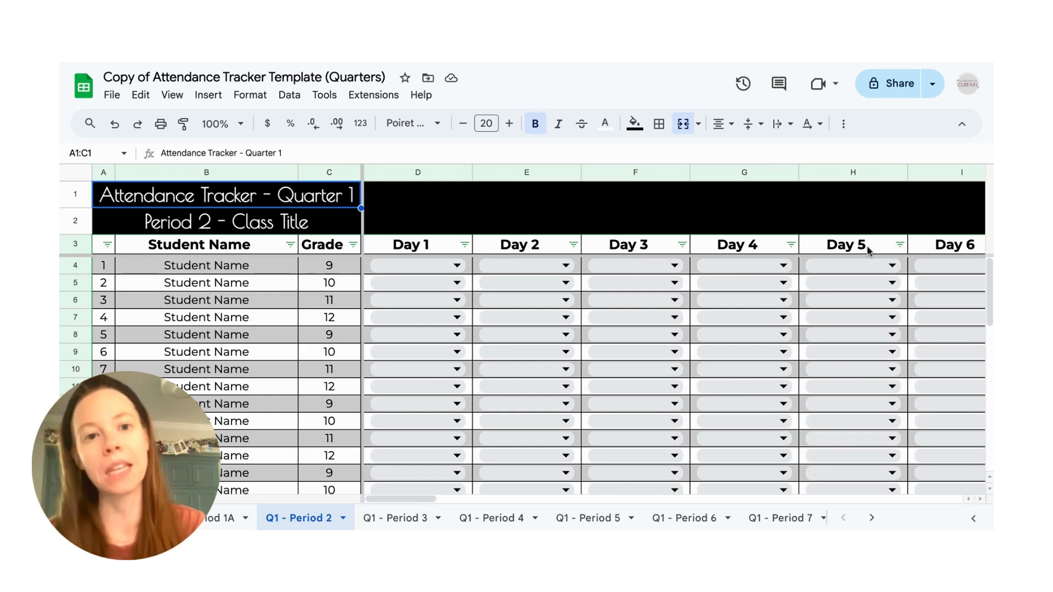
# Step: Examine the Q1 - Period 2 sheet's day and count columns, and browse the period sheets through Quarter 4
pyautogui.click(595, 205)
pyautogui.hscroll(10, 880, 237)
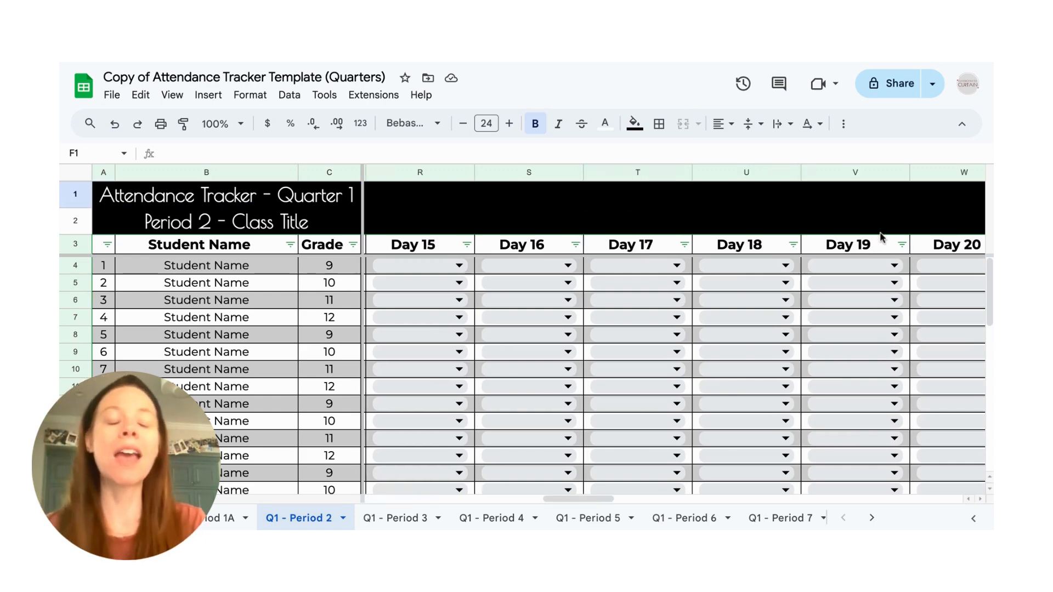
pyautogui.hscroll(15, 880, 237)
pyautogui.hscroll(2, 880, 237)
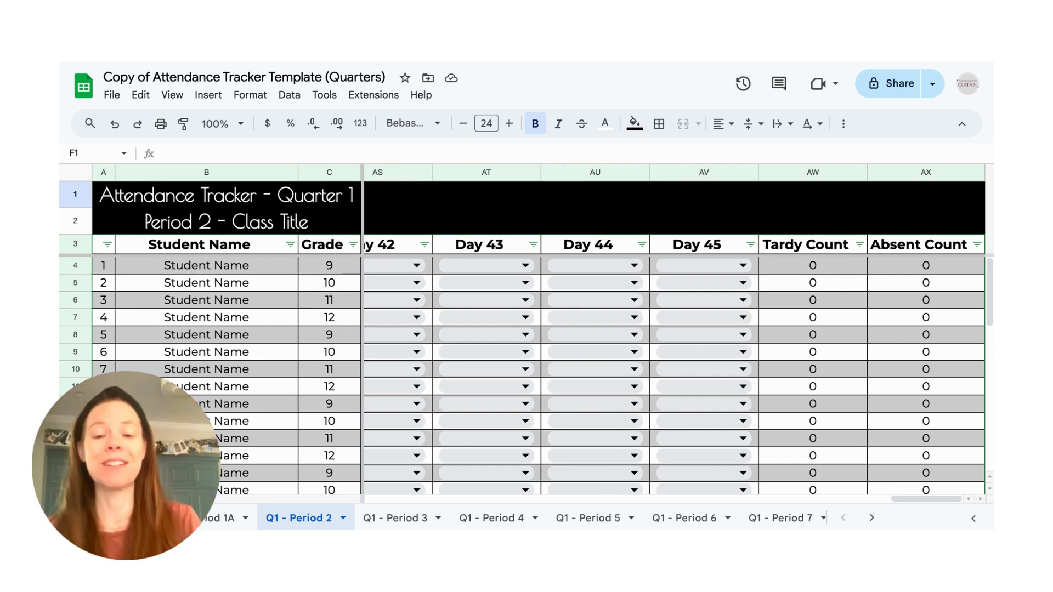
pyautogui.hscroll(-10, 525, 388)
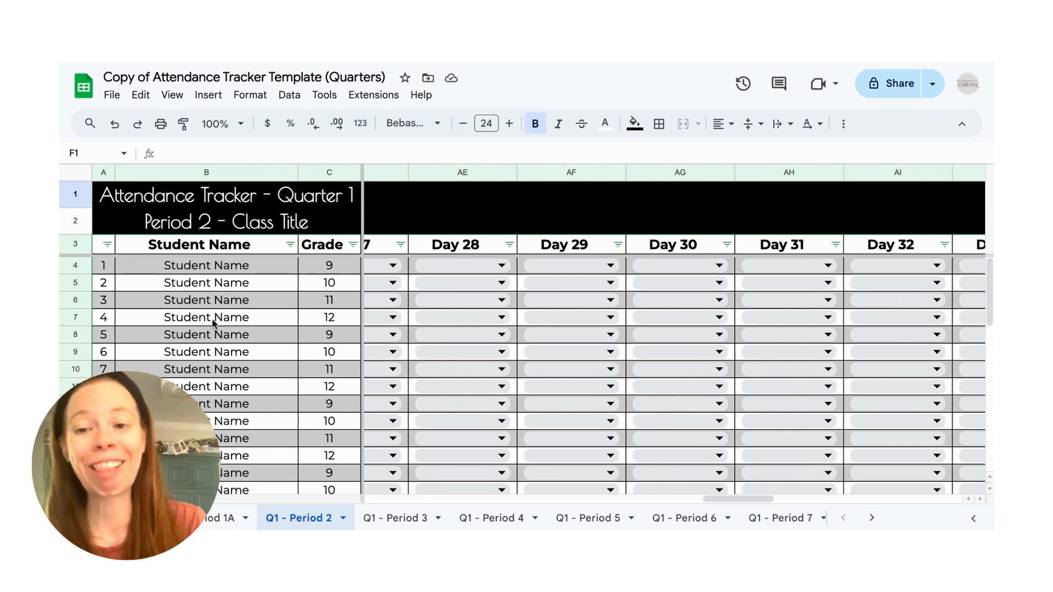
pyautogui.click(213, 322)
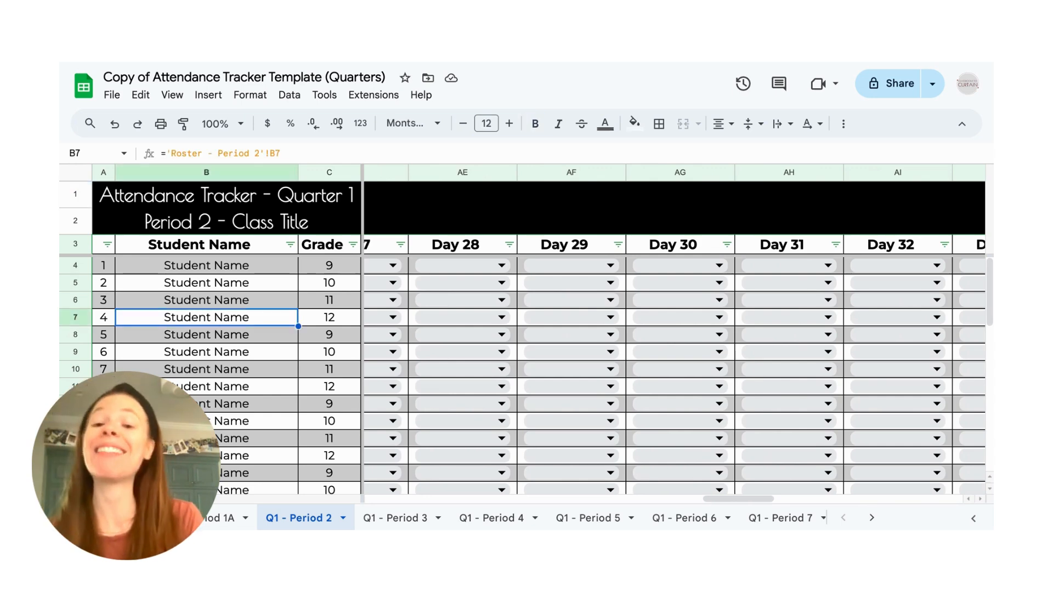
pyautogui.hscroll(5, 411, 512)
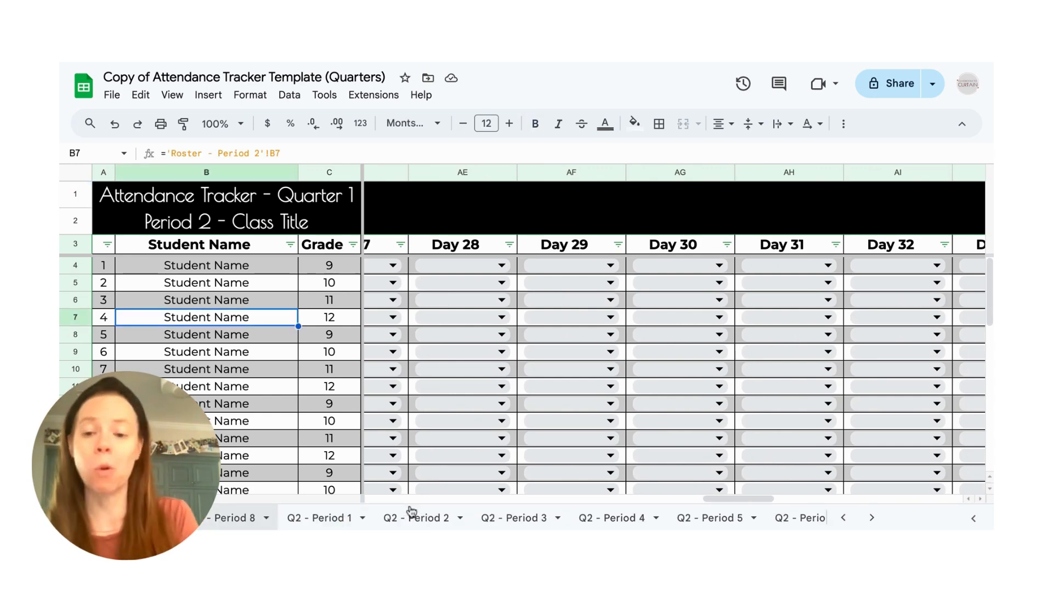
pyautogui.hscroll(5, 411, 513)
pyautogui.hscroll(3, 395, 518)
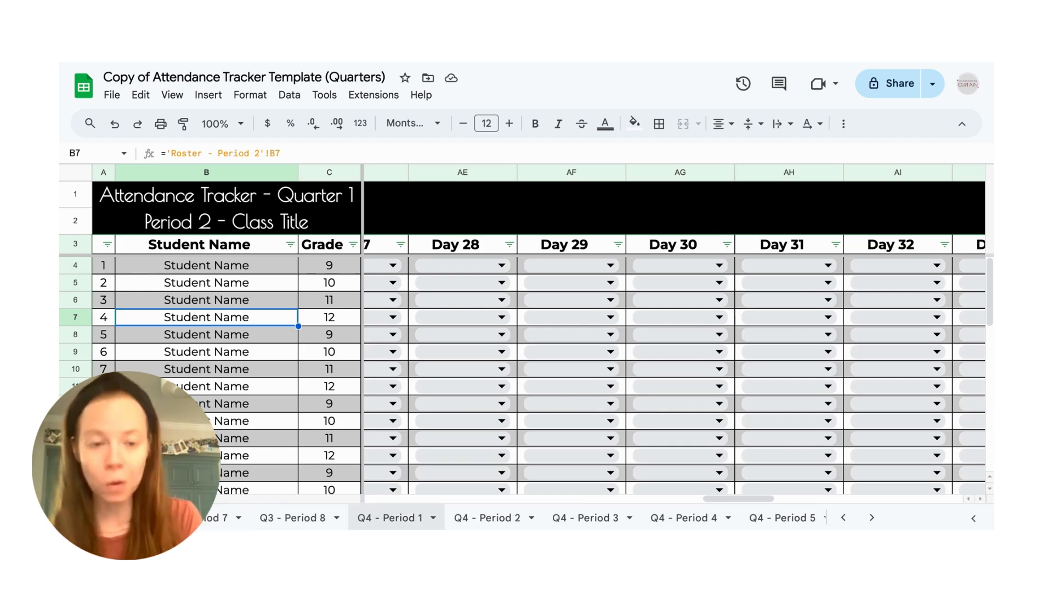
pyautogui.click(477, 214)
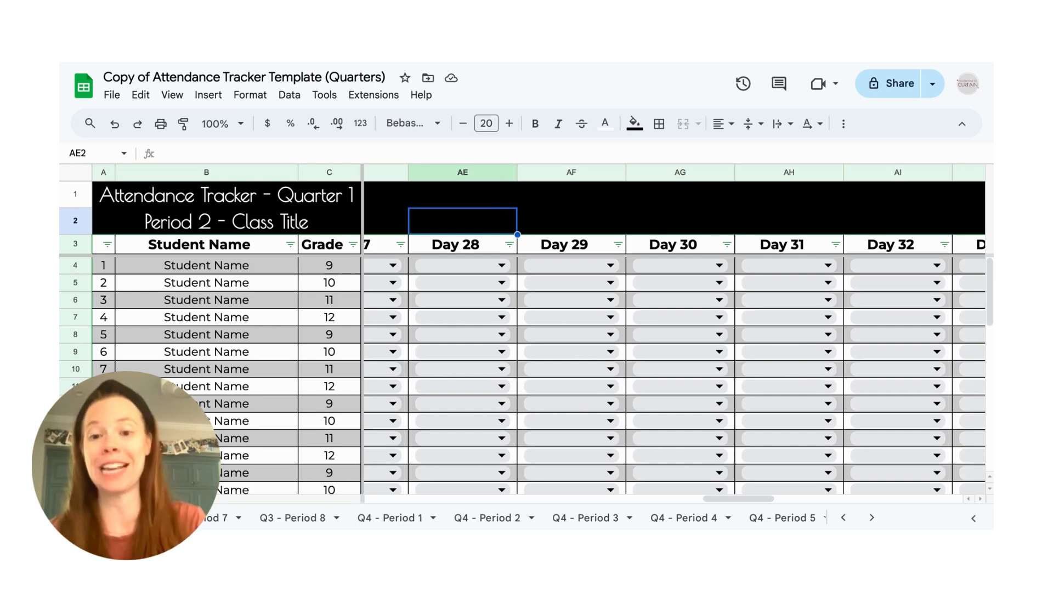
pyautogui.scroll(5, 389, 524)
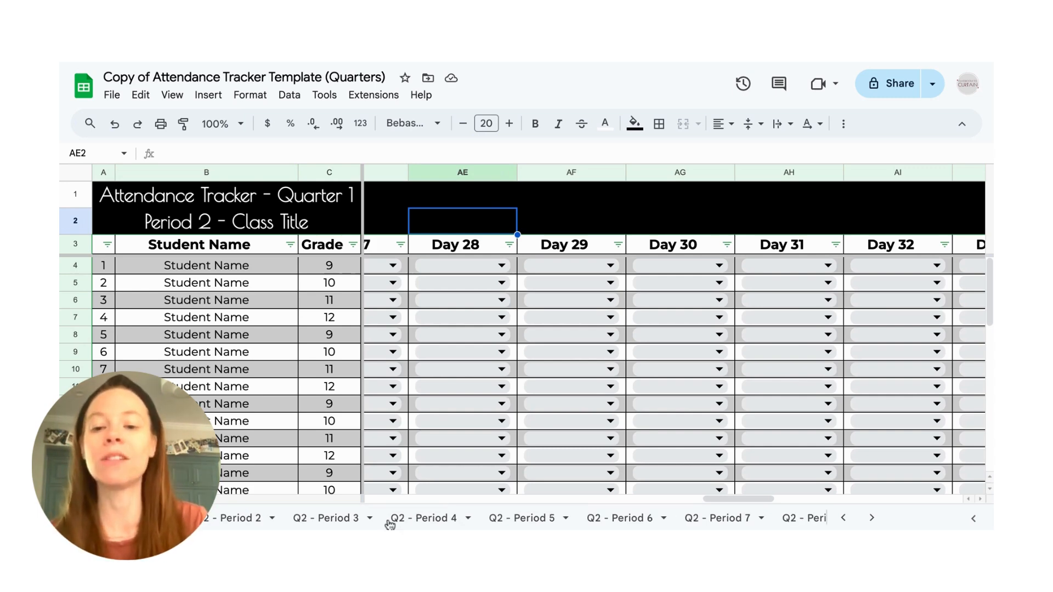
pyautogui.scroll(5, 389, 524)
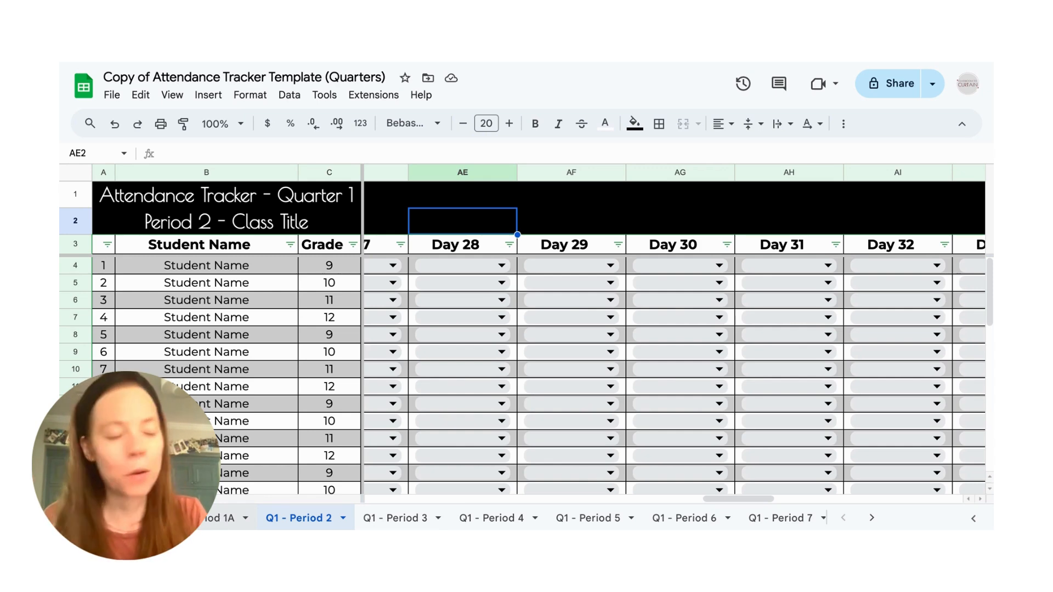
# Step: Hide the Q1 - Period 1A sheet
pyautogui.rightClick(197, 518)
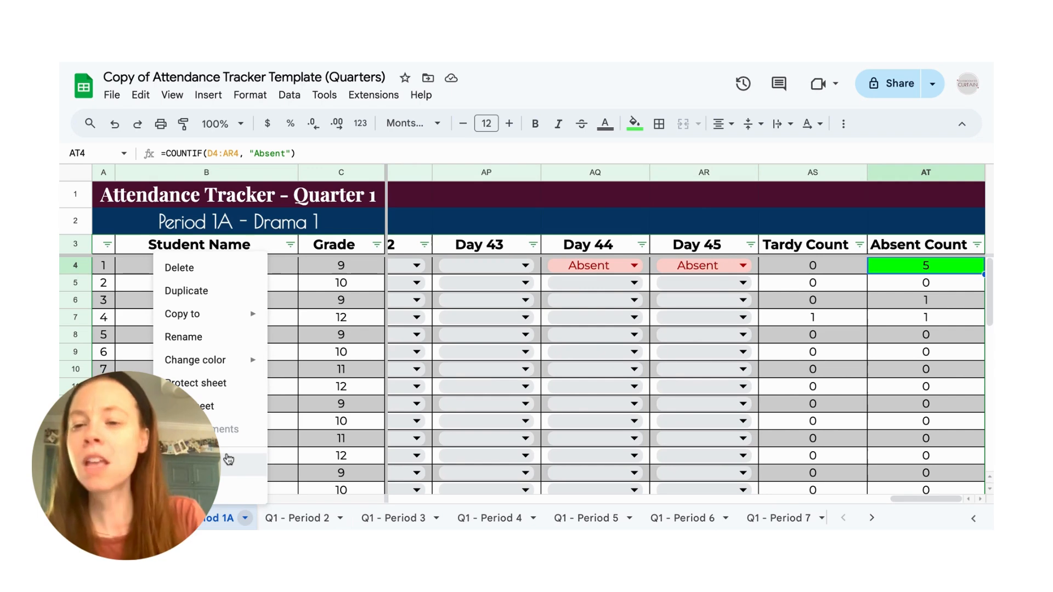
pyautogui.click(219, 406)
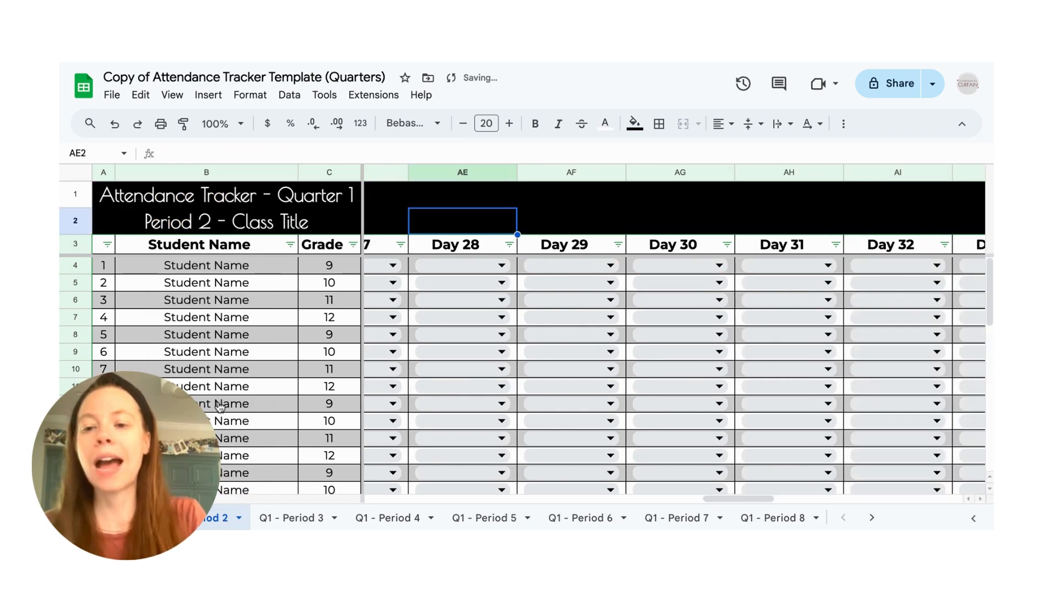
# Step: Hide the Q1 - Period 2, Q1 - Period 3, Q1 - Period 4 and Q1 - Period 5 sheets one after another
pyautogui.rightClick(203, 520)
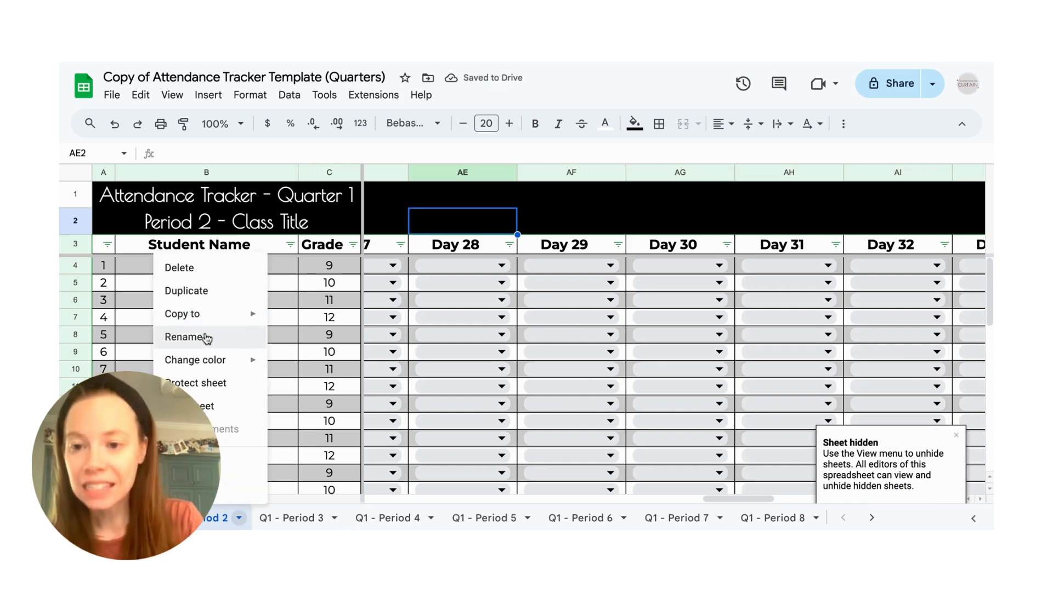
pyautogui.click(208, 406)
pyautogui.click(239, 517)
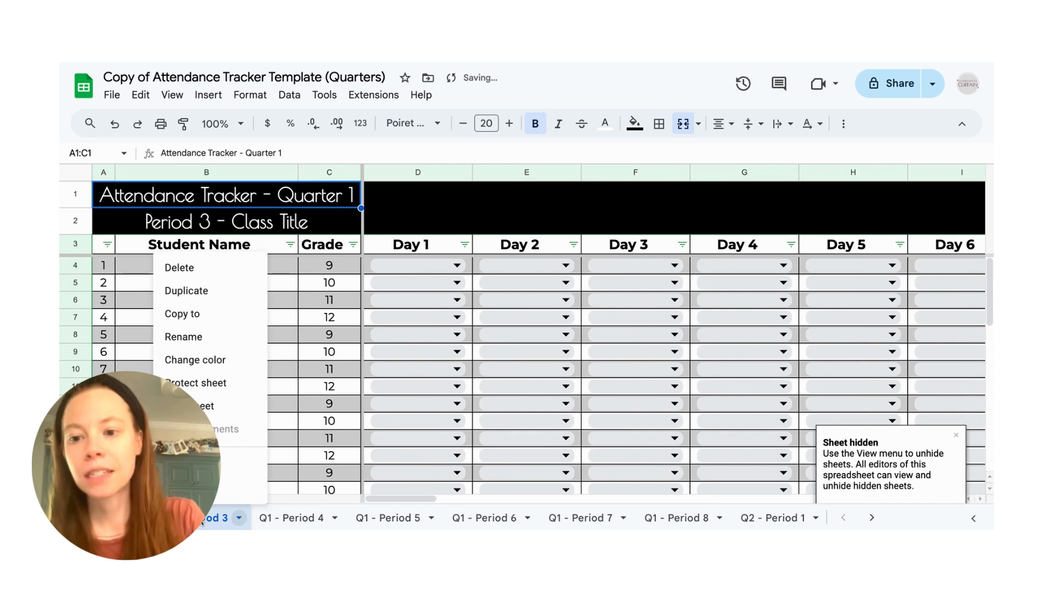
pyautogui.click(221, 406)
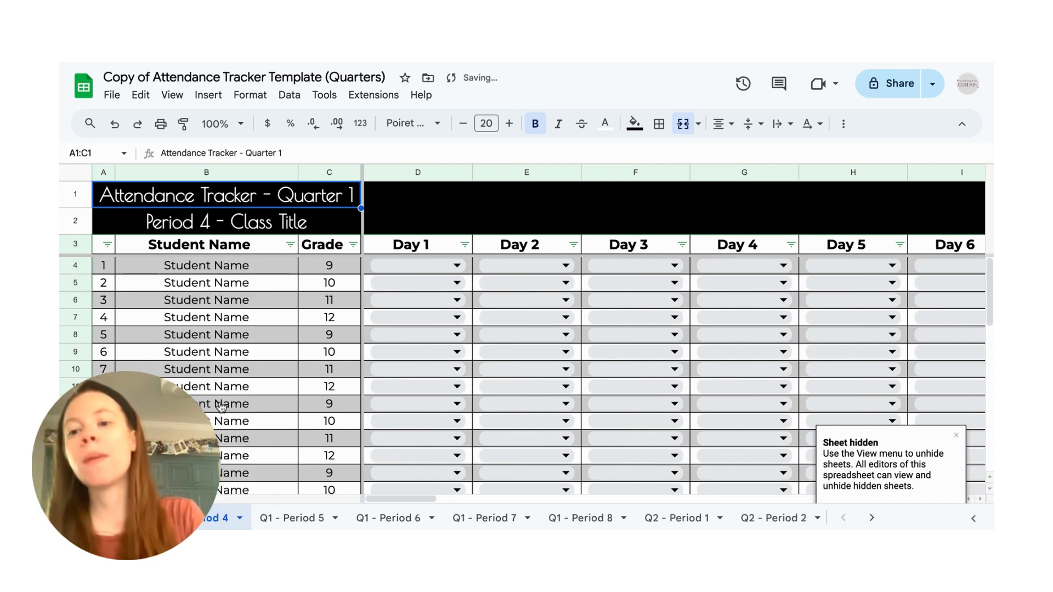
pyautogui.rightClick(204, 521)
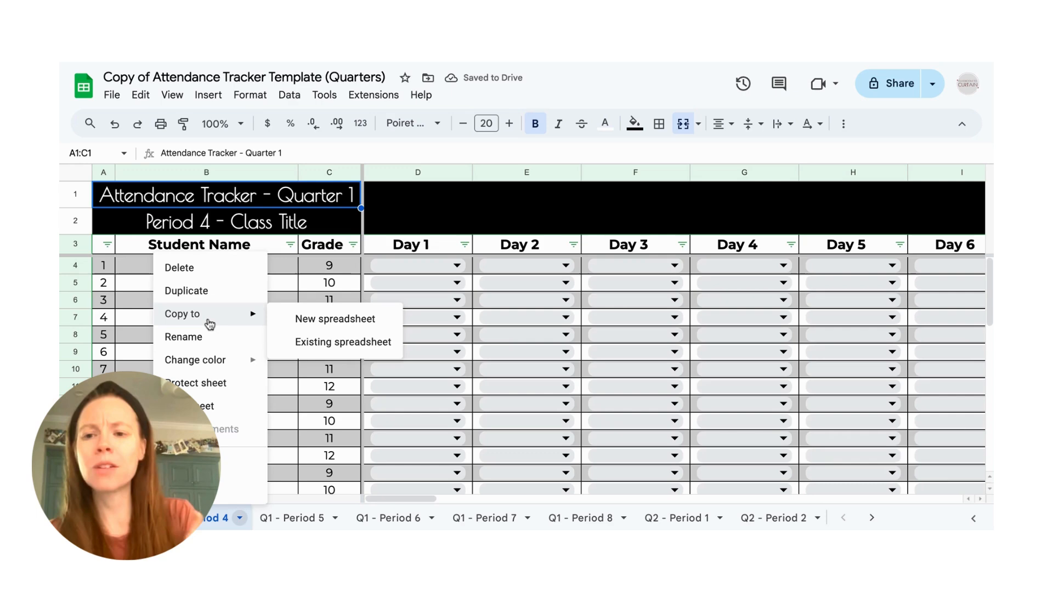
pyautogui.click(206, 406)
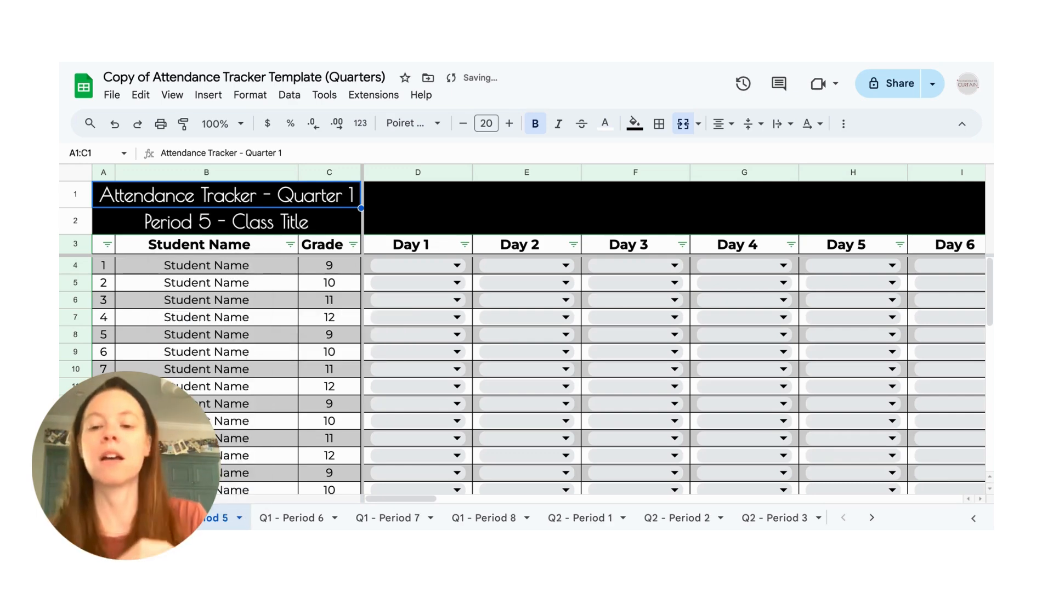
pyautogui.rightClick(204, 518)
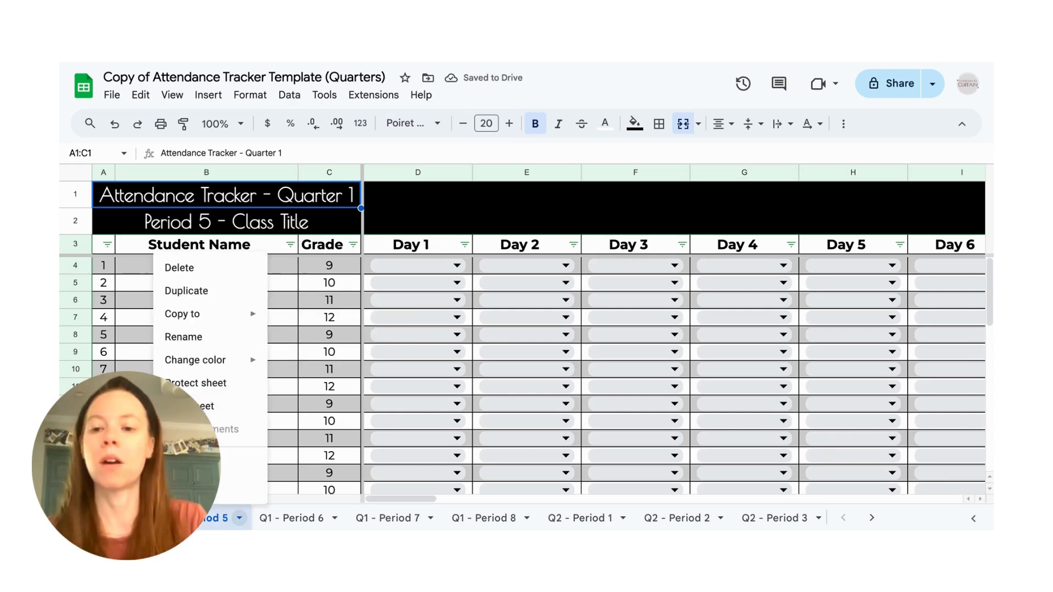
pyautogui.click(206, 406)
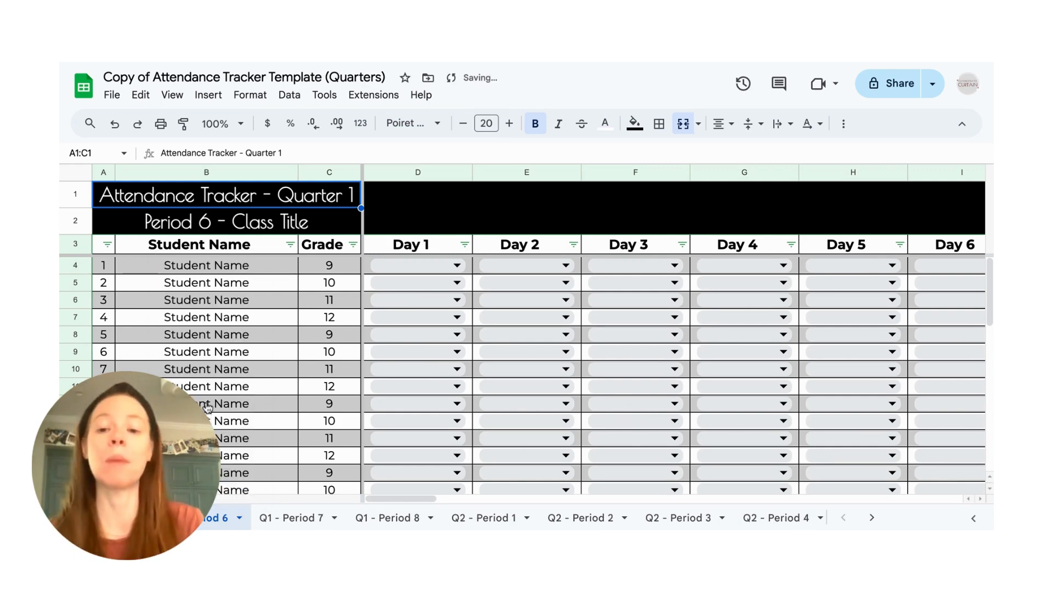
# Step: Unhide the Q1 - Period 1A sheet and look over its last day columns and the Tardy and Absent Count columns
pyautogui.click(132, 518)
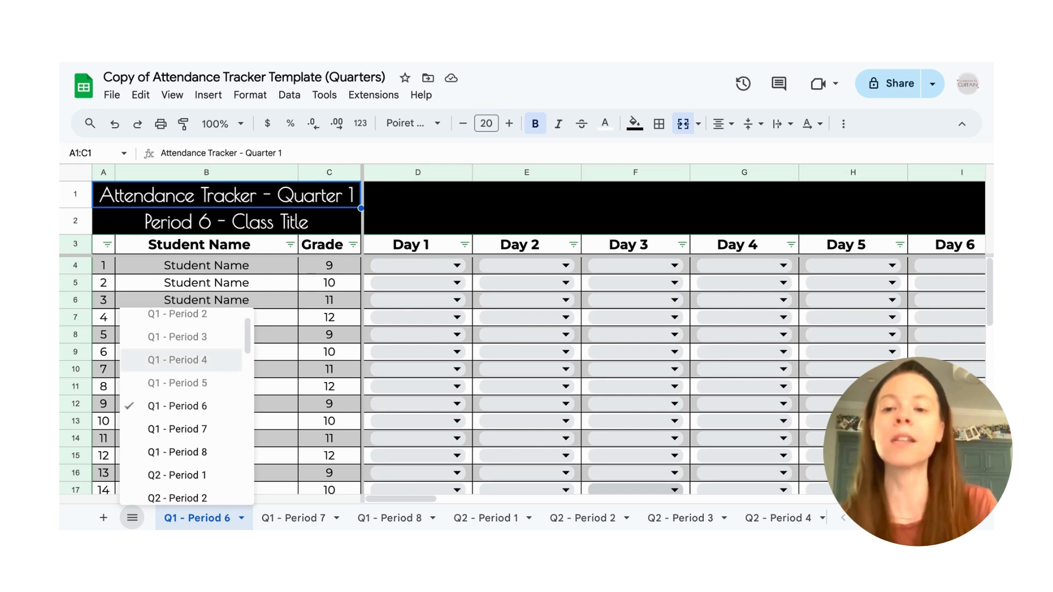
pyautogui.scroll(1, 181, 365)
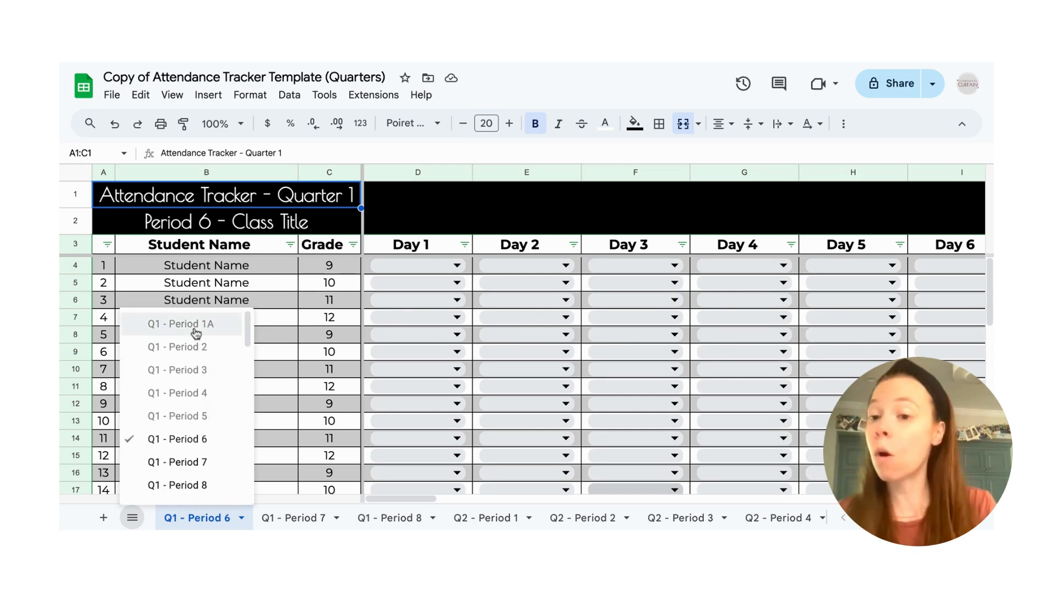
pyautogui.click(134, 518)
pyautogui.click(133, 518)
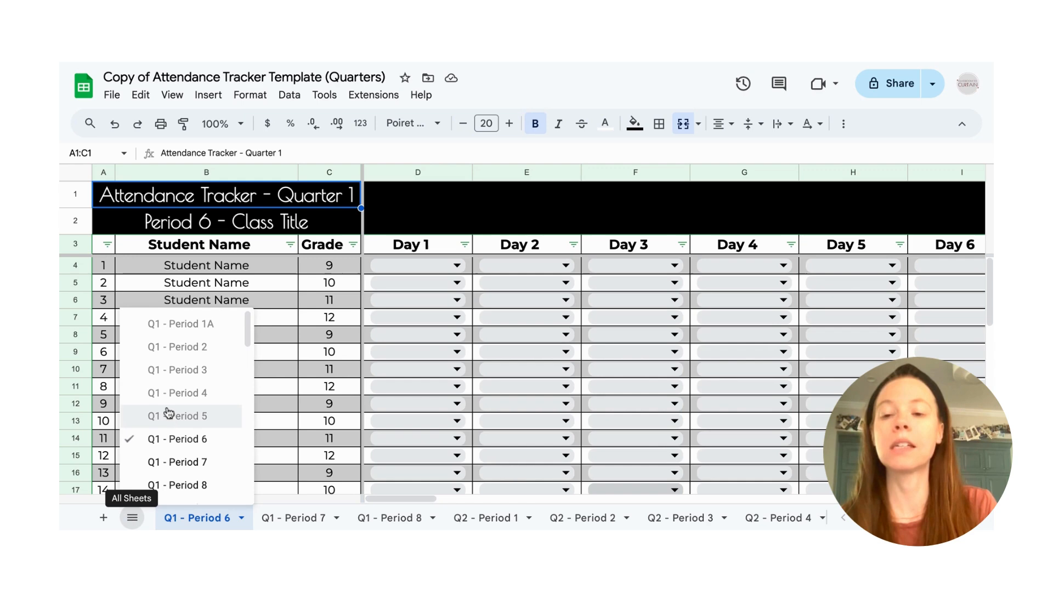
pyautogui.click(173, 327)
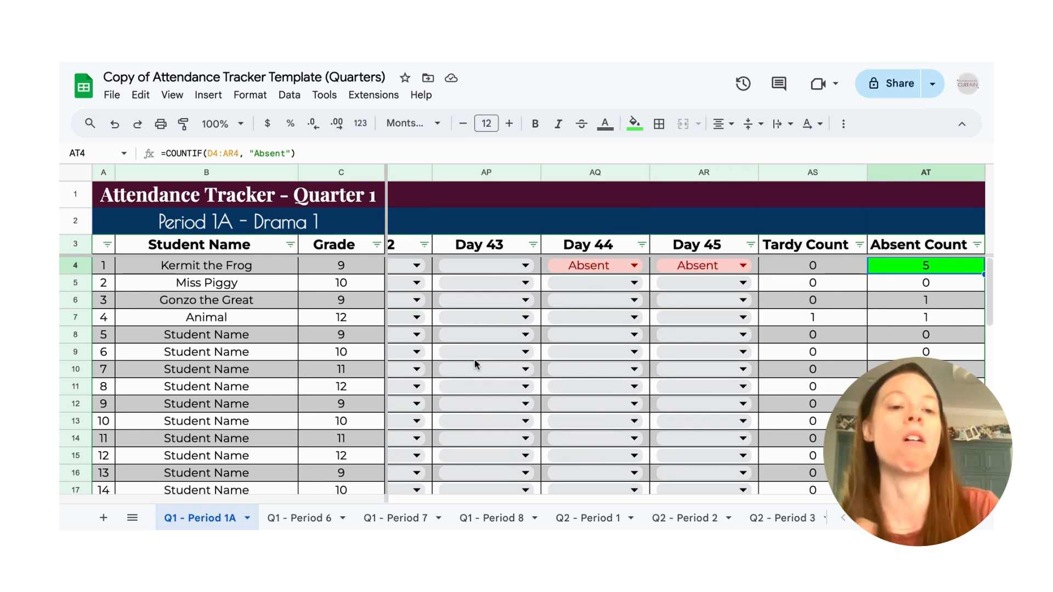
pyautogui.hscroll(-5, 476, 364)
pyautogui.hscroll(4, 686, 376)
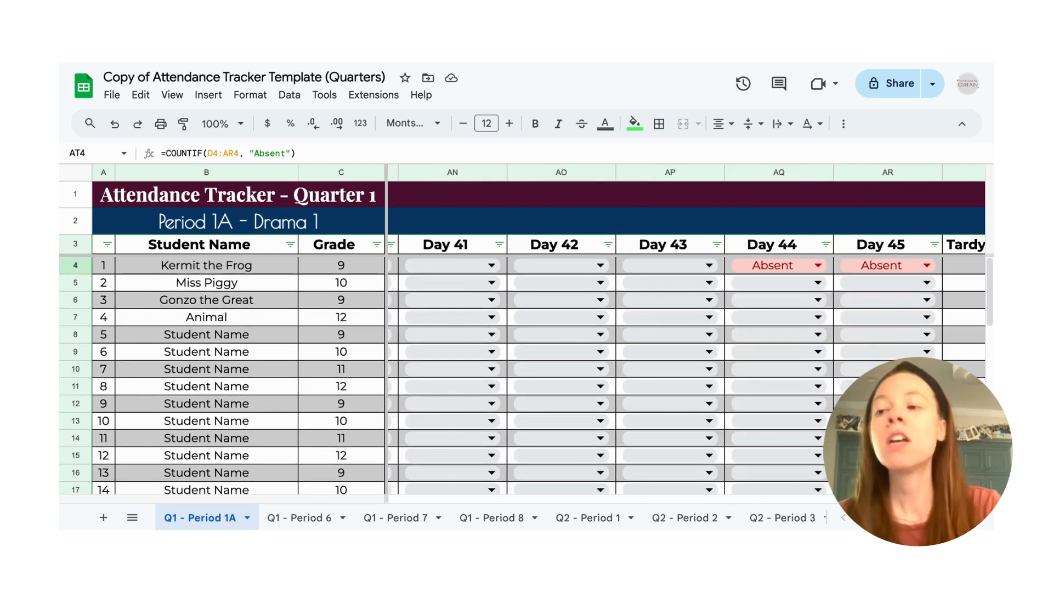
pyautogui.hscroll(2, 685, 375)
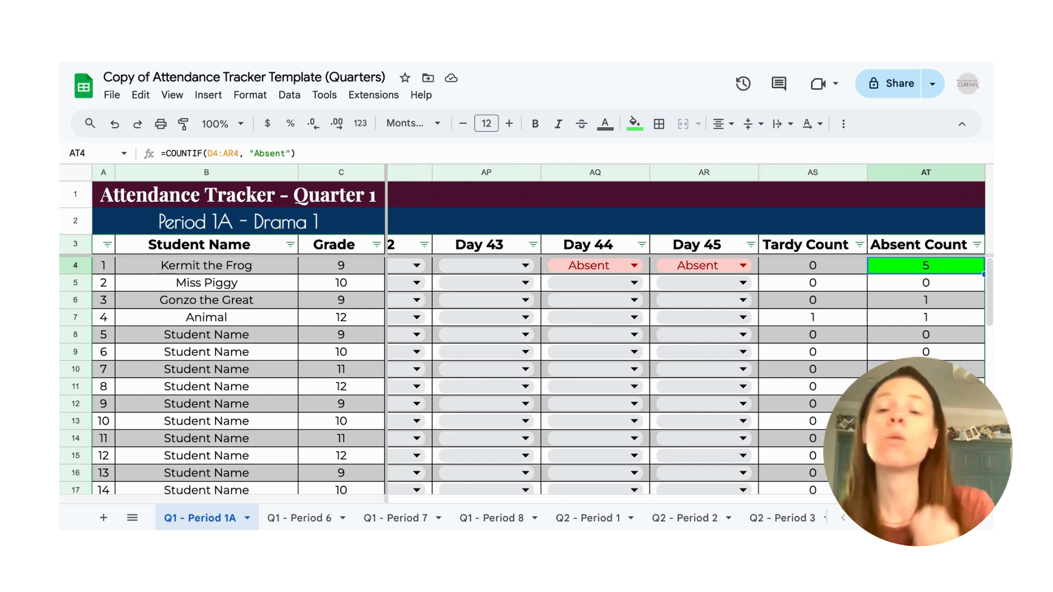